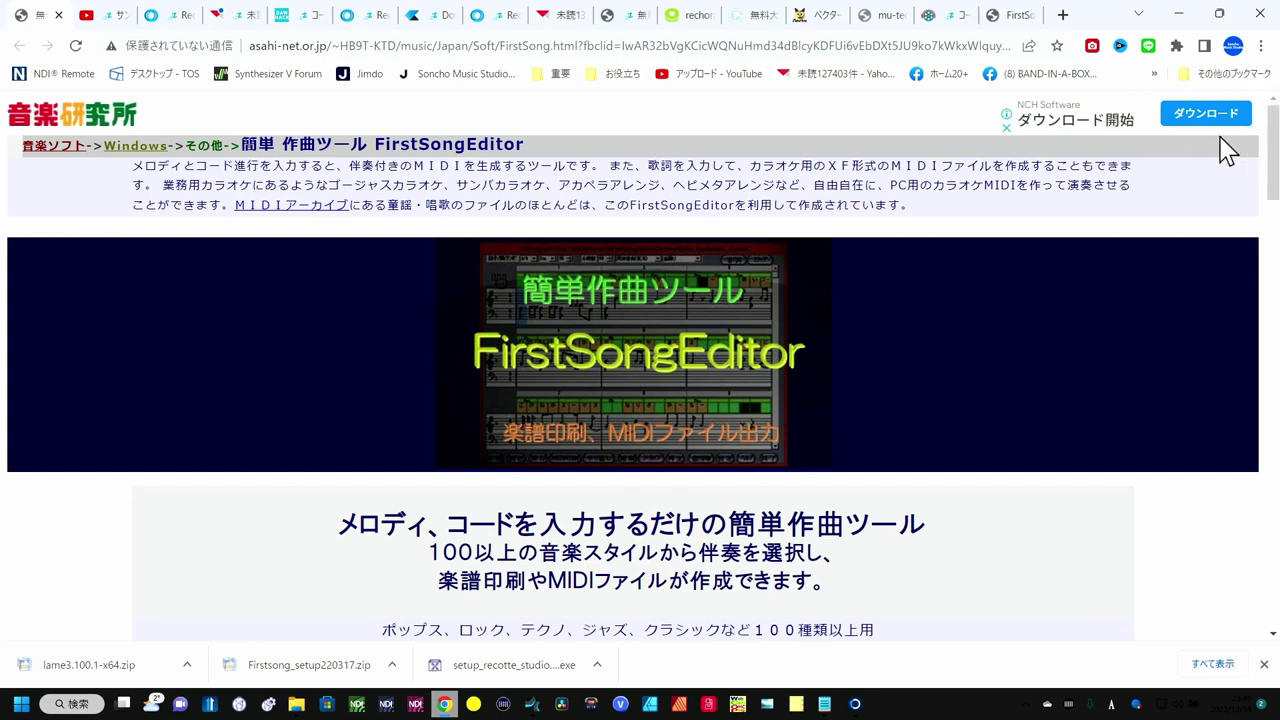
# Read through the FirstSongEditor page's description, installation notes and download section
pyautogui.scroll(-3, 608, 360)
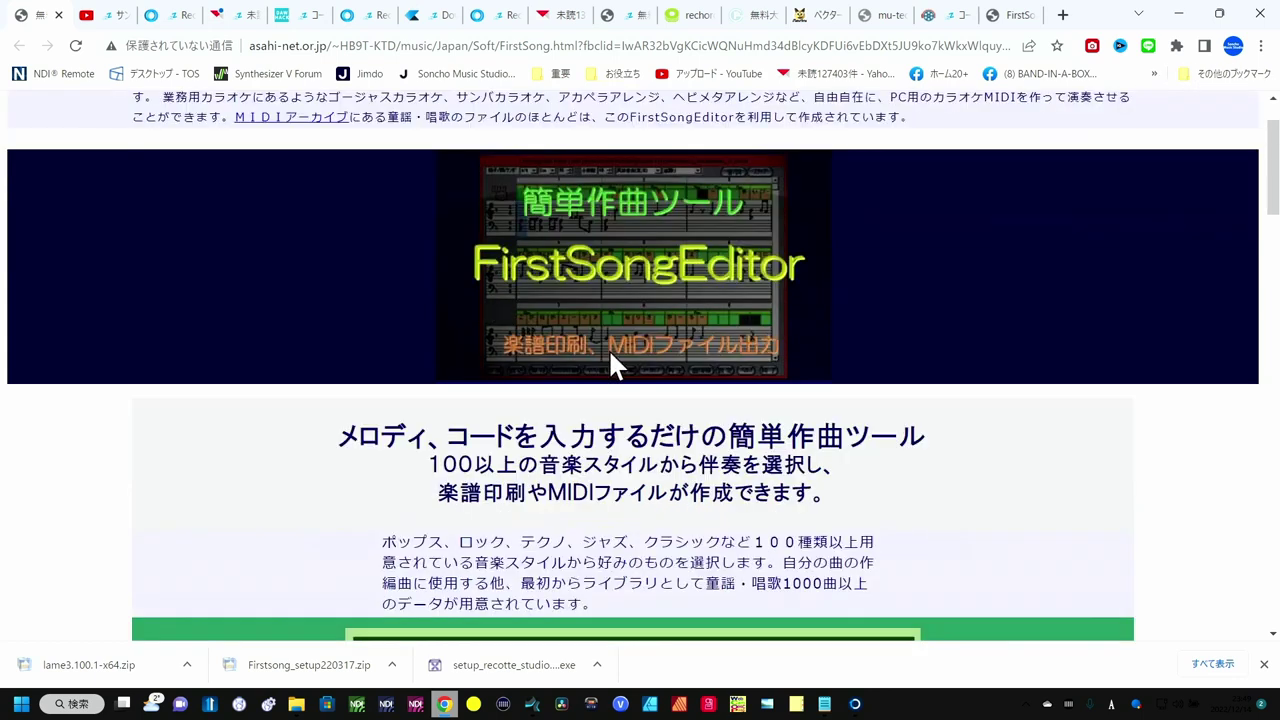
pyautogui.scroll(-1, 608, 362)
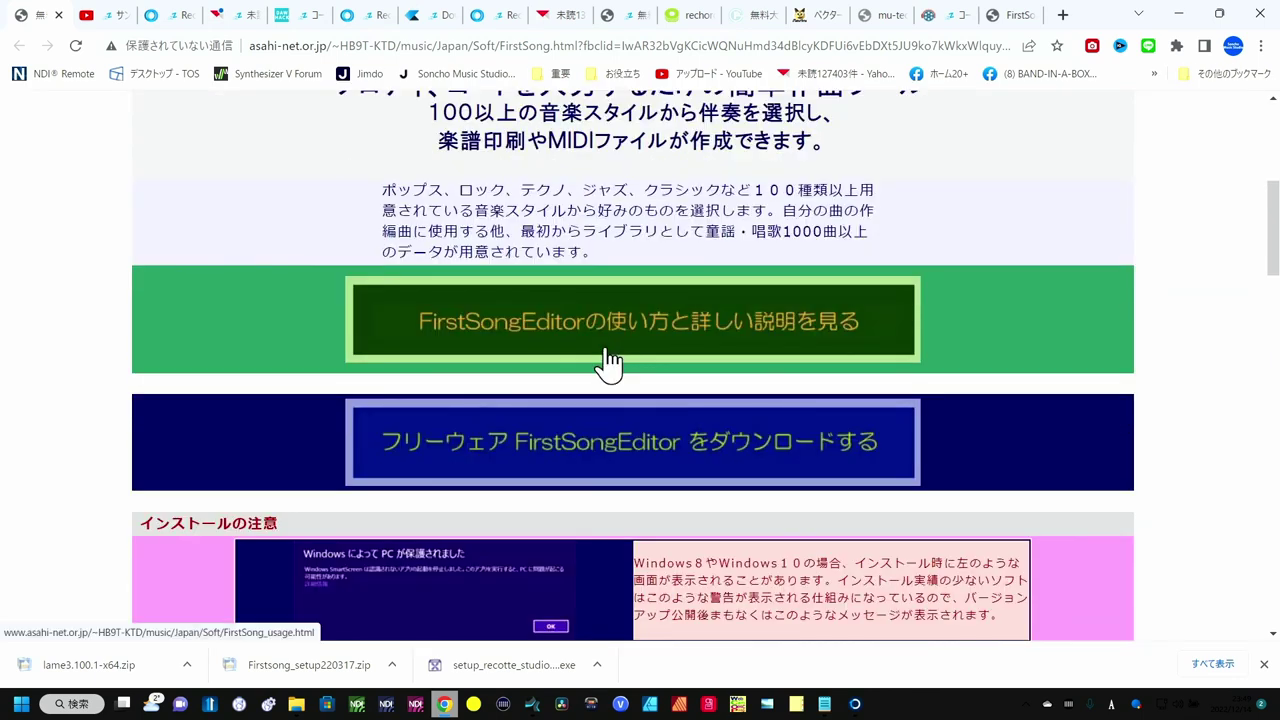
pyautogui.scroll(-2, 560, 330)
pyautogui.scroll(-2, 690, 275)
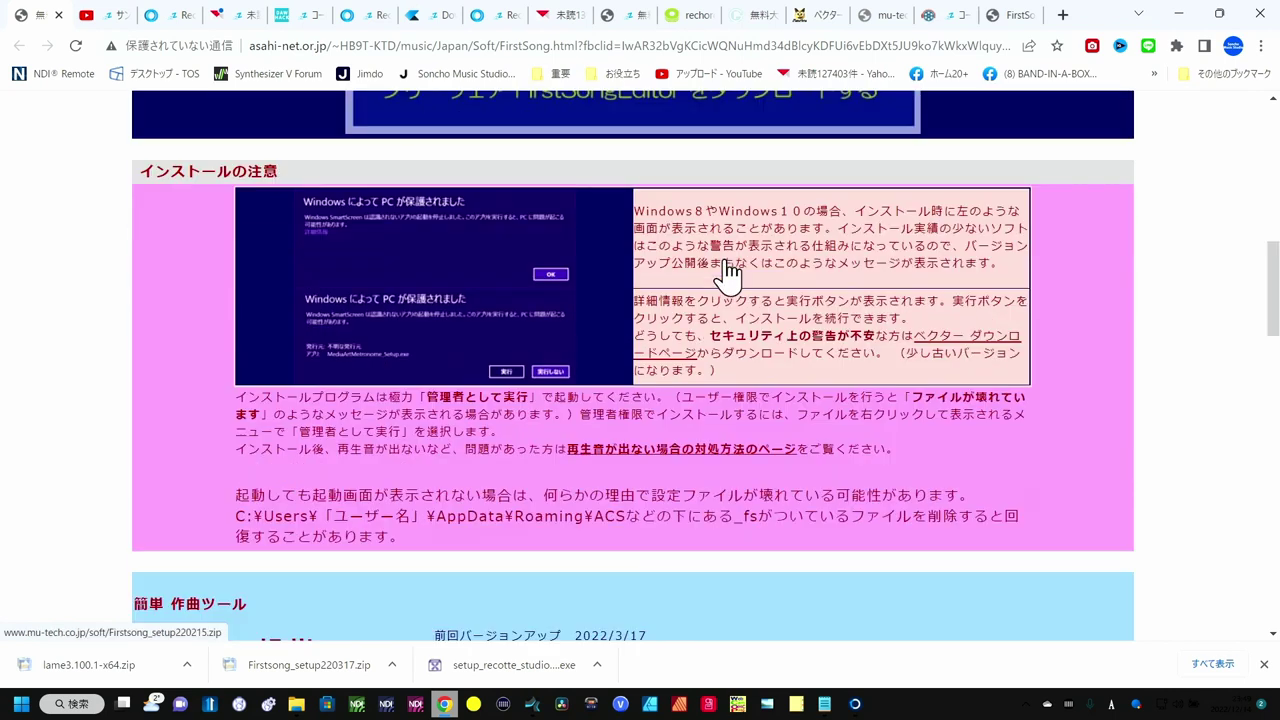
pyautogui.scroll(-3, 724, 262)
pyautogui.scroll(-1, 718, 268)
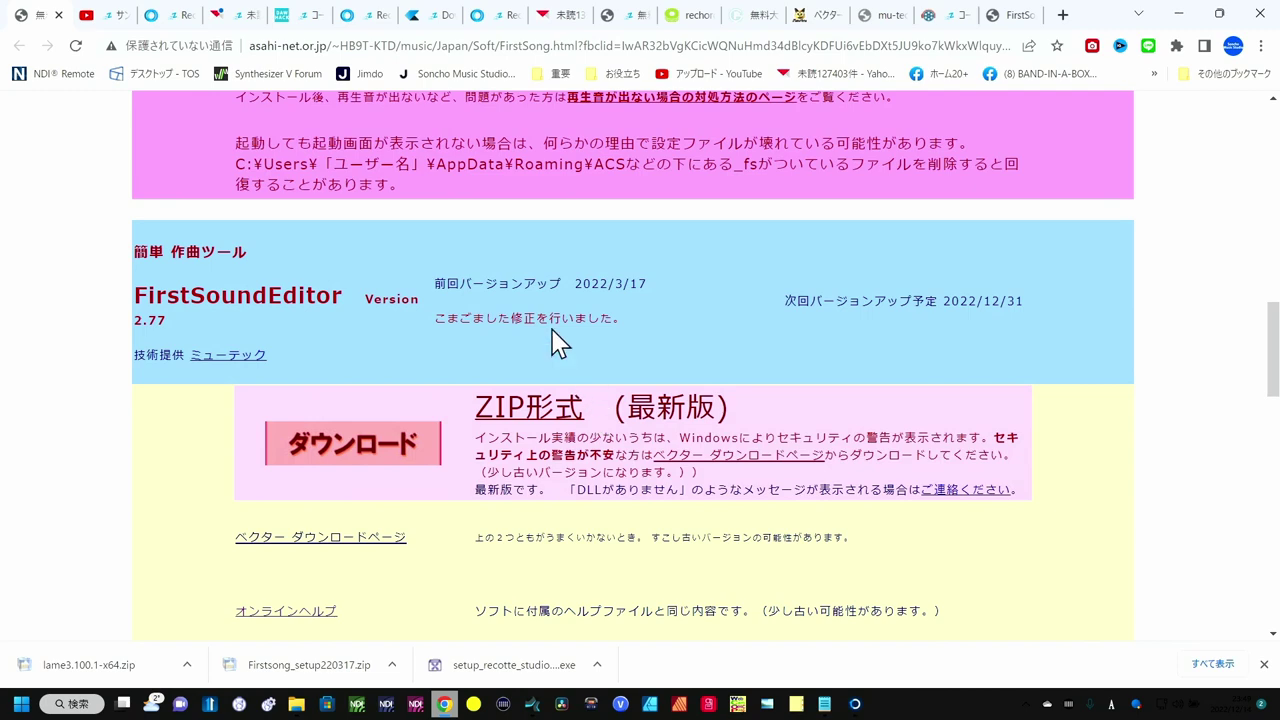
pyautogui.scroll(5, 550, 330)
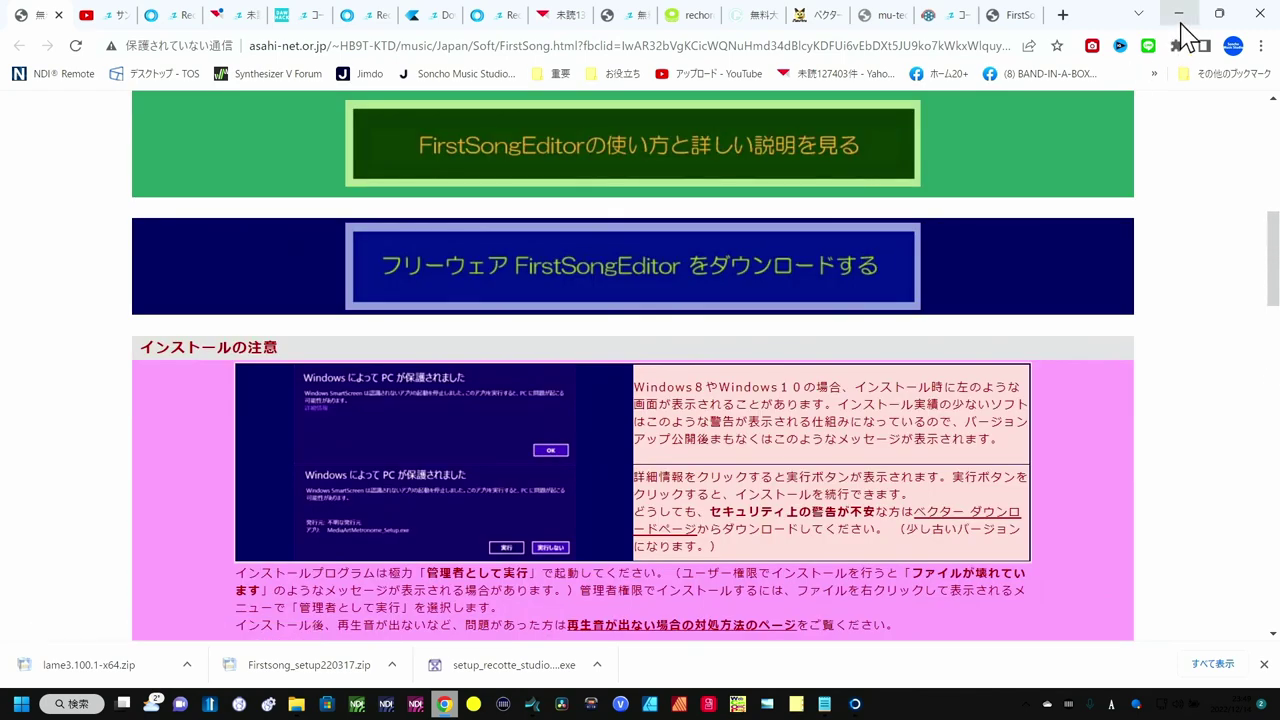
# Go to the desktop and check the FirstSongEditor shortcut's compatibility settings for running the program as administrator
pyautogui.click(1184, 18)
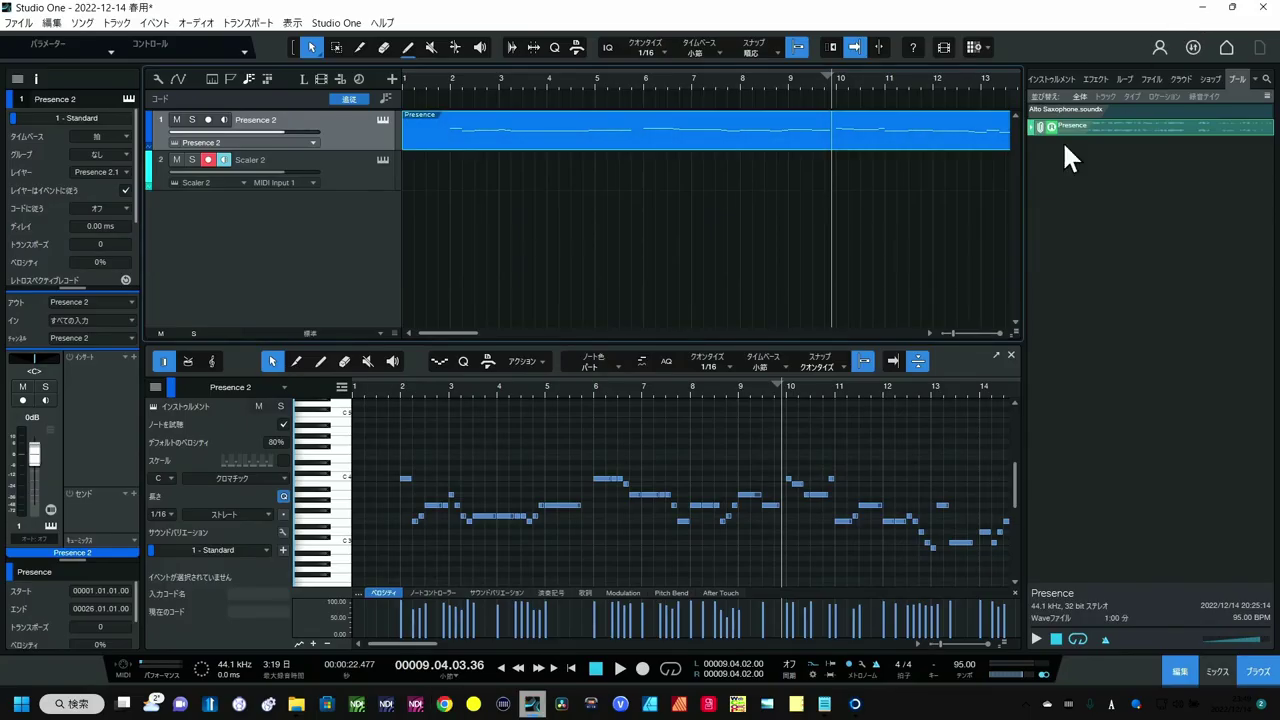
pyautogui.press('super+d')
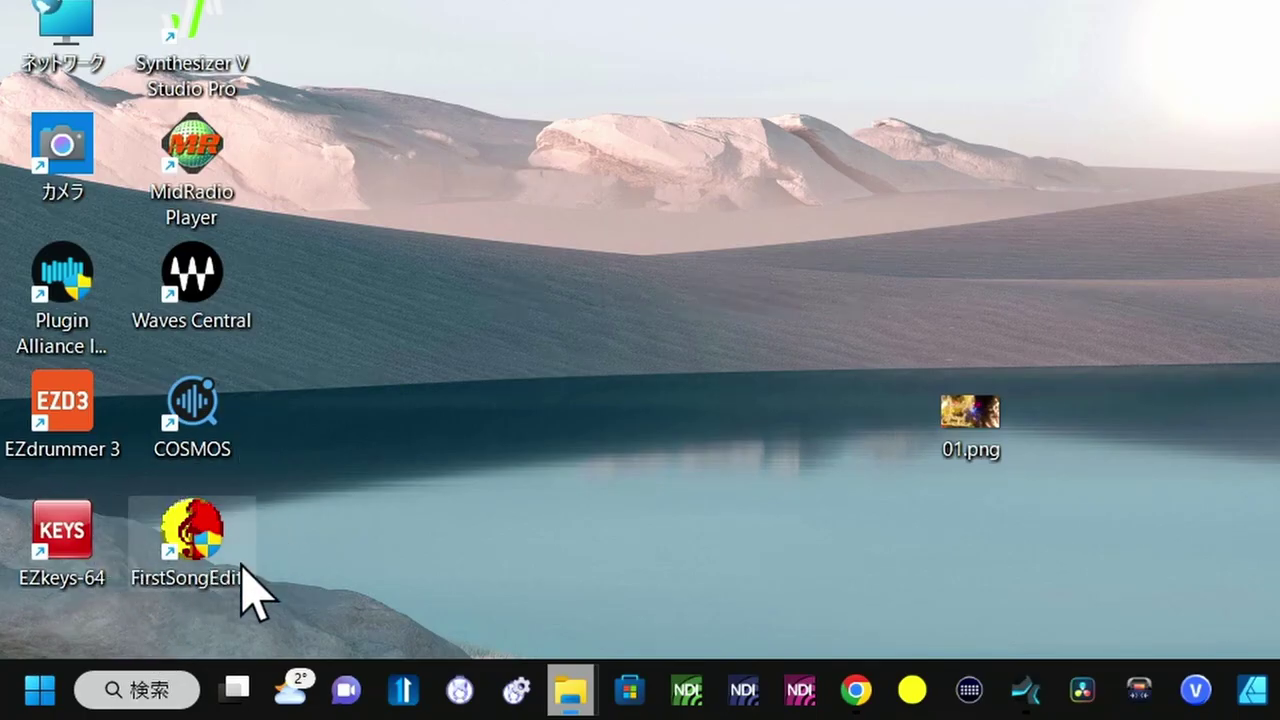
pyautogui.doubleClick(177, 529)
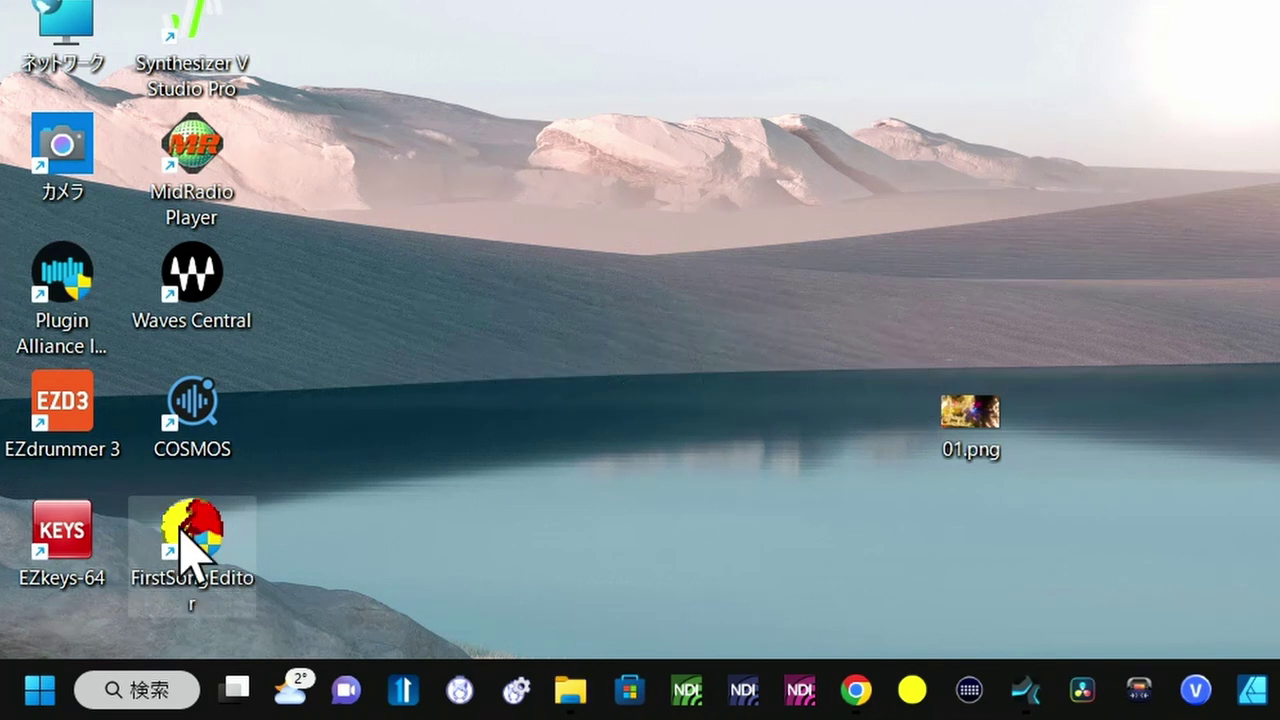
pyautogui.rightClick(190, 557)
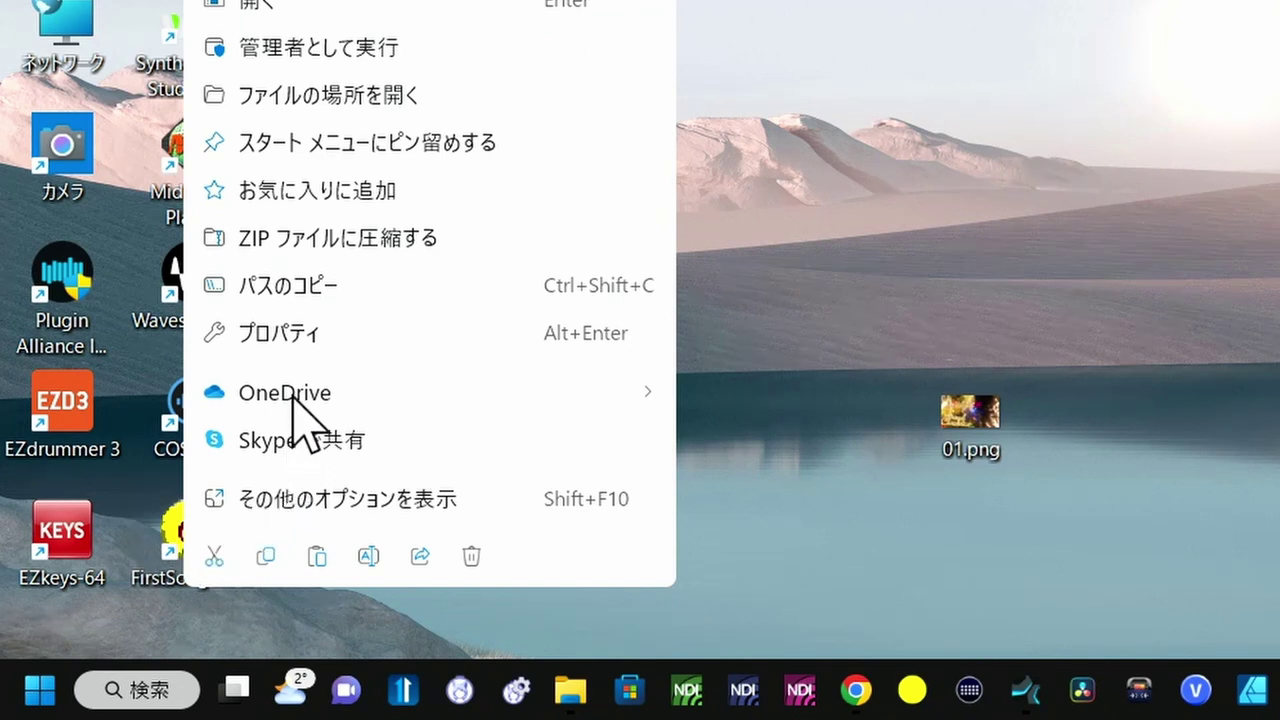
pyautogui.click(312, 345)
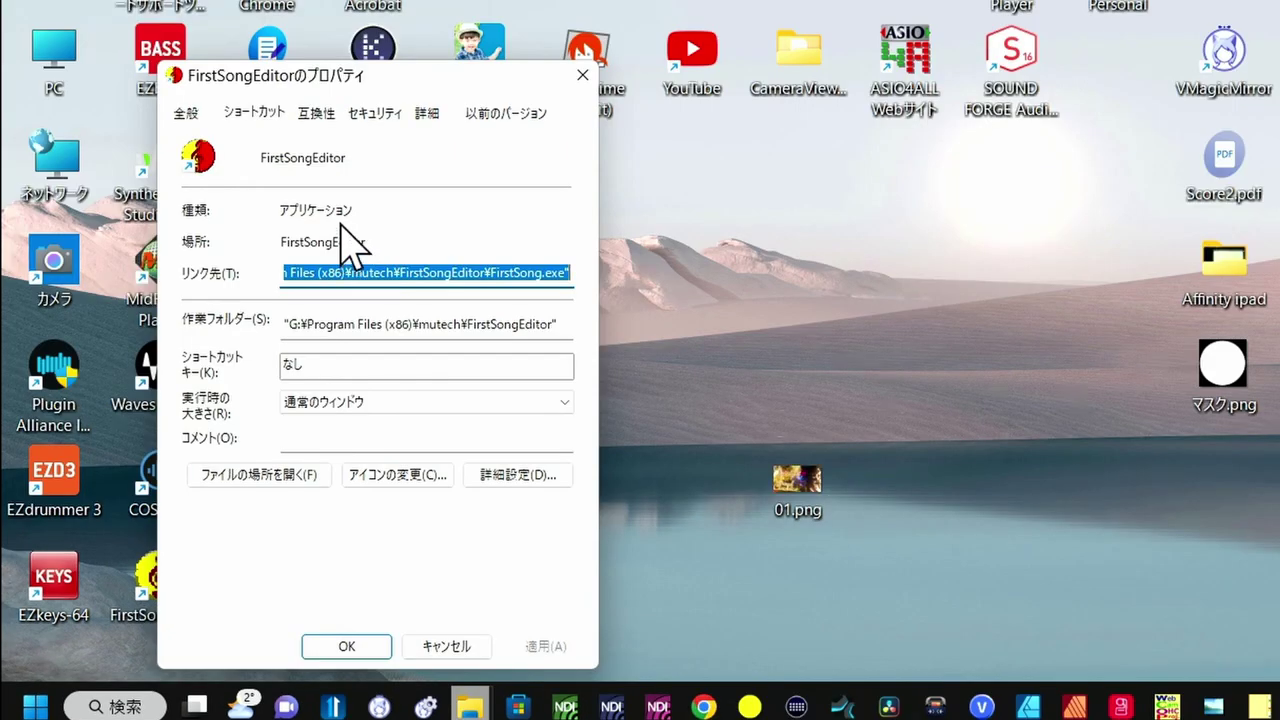
pyautogui.click(314, 114)
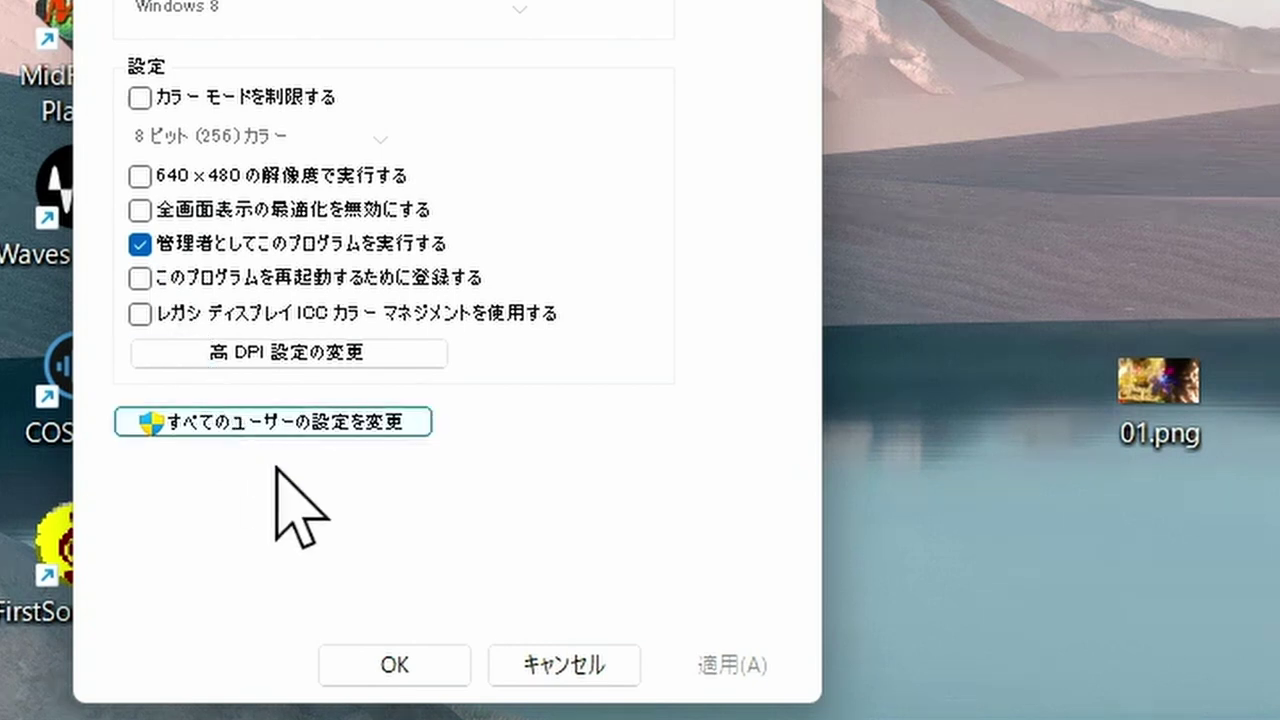
pyautogui.click(456, 660)
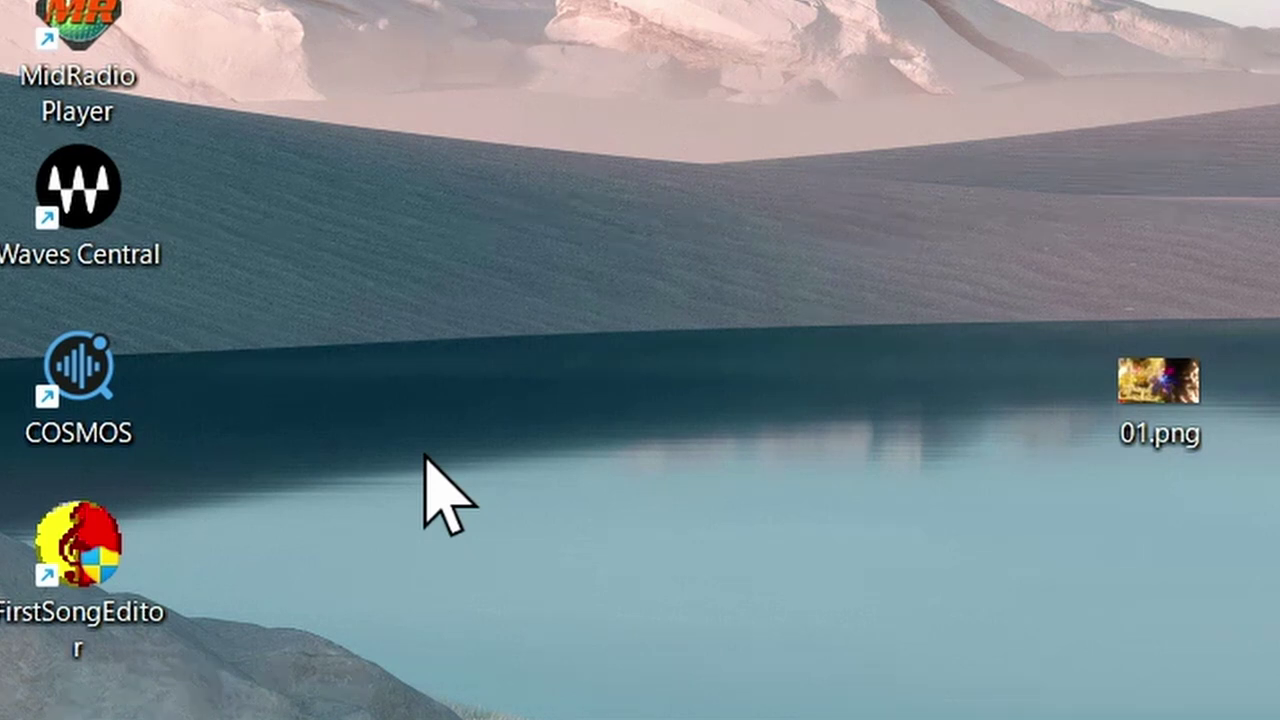
# Launch FirstSongEditor with permission to make changes to the device and move its window fully into view
pyautogui.doubleClick(116, 540)
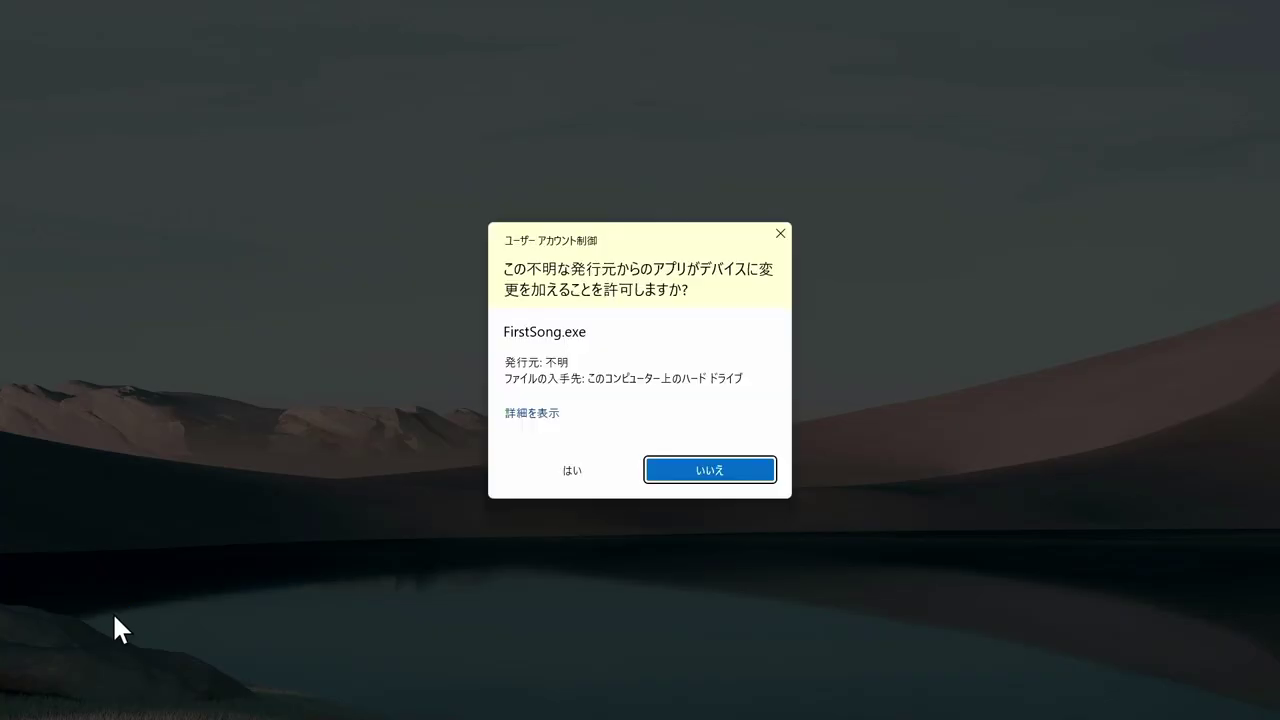
pyautogui.click(551, 479)
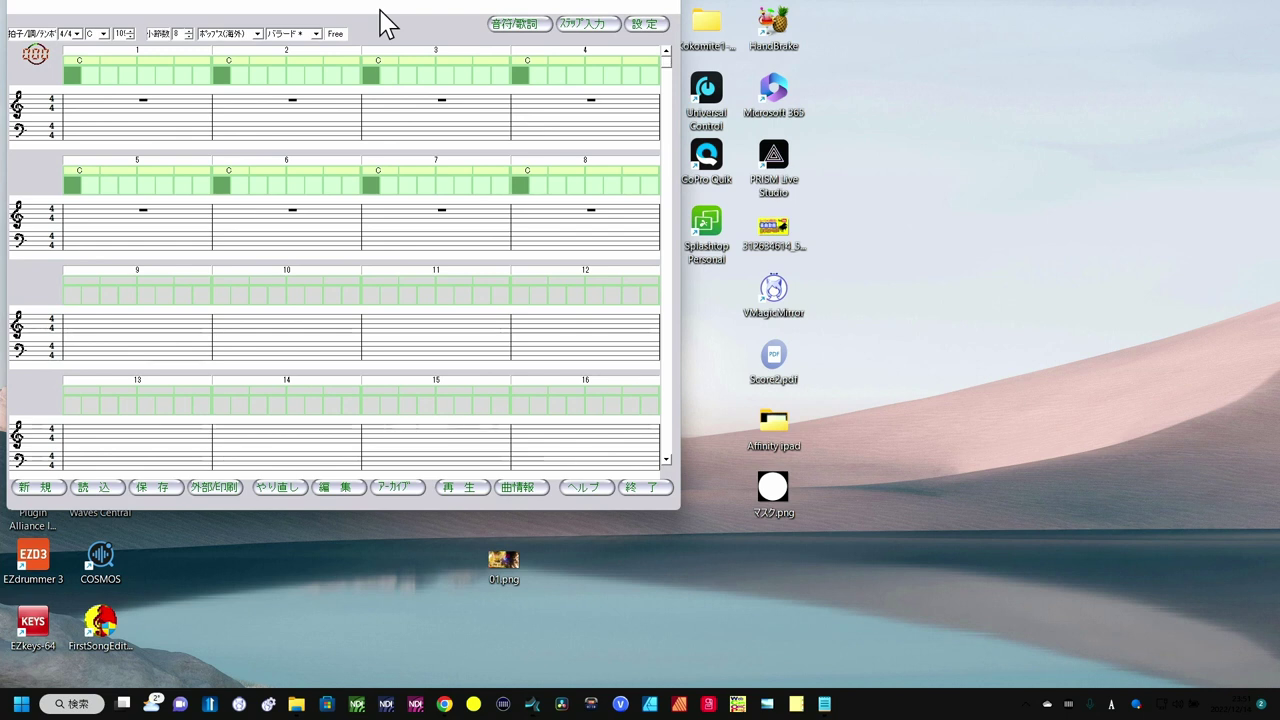
pyautogui.moveTo(382, 24); pyautogui.dragTo(686, 97)
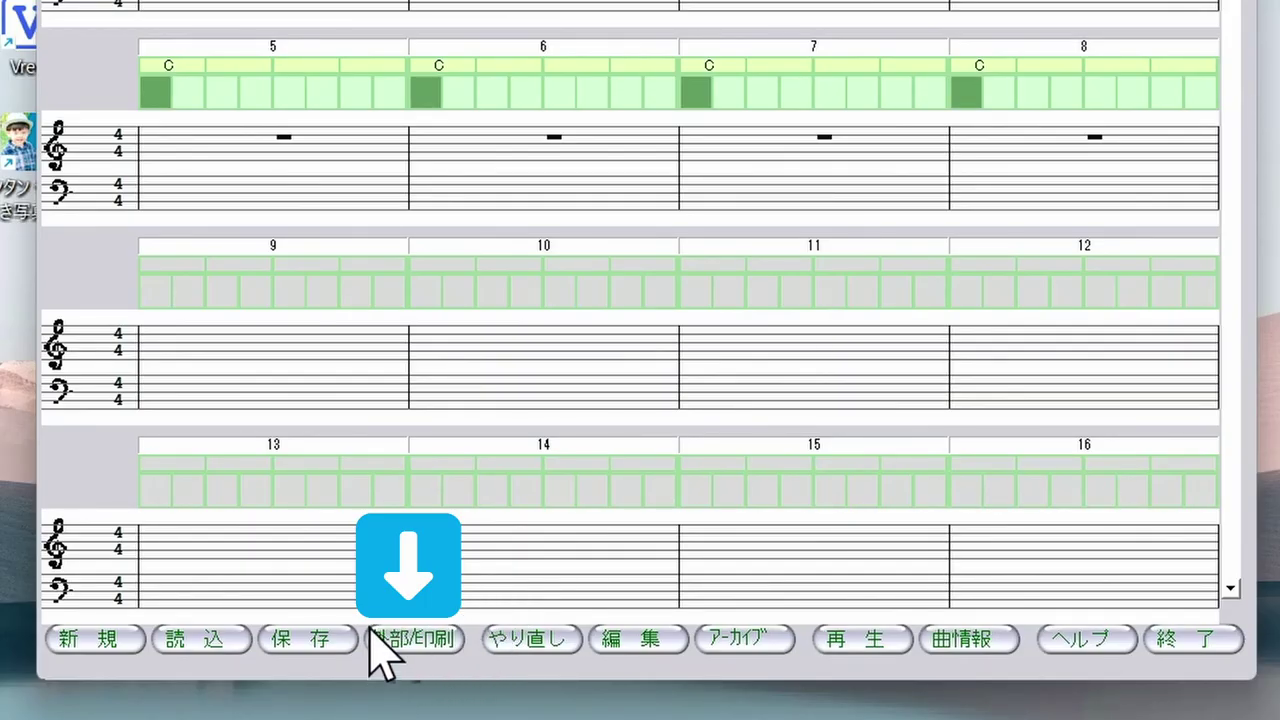
# Import the MIDI file Presence.mid from the Downloads folder and accept the master volume notice
pyautogui.click(447, 648)
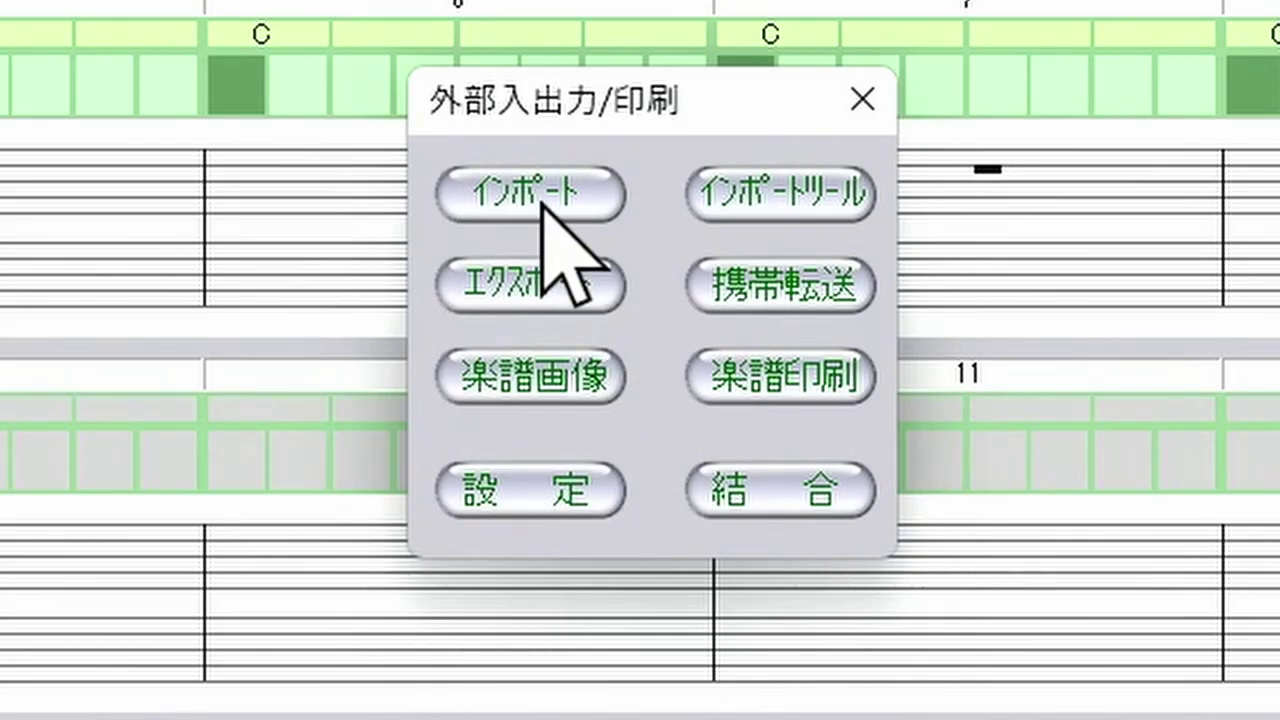
pyautogui.click(541, 201)
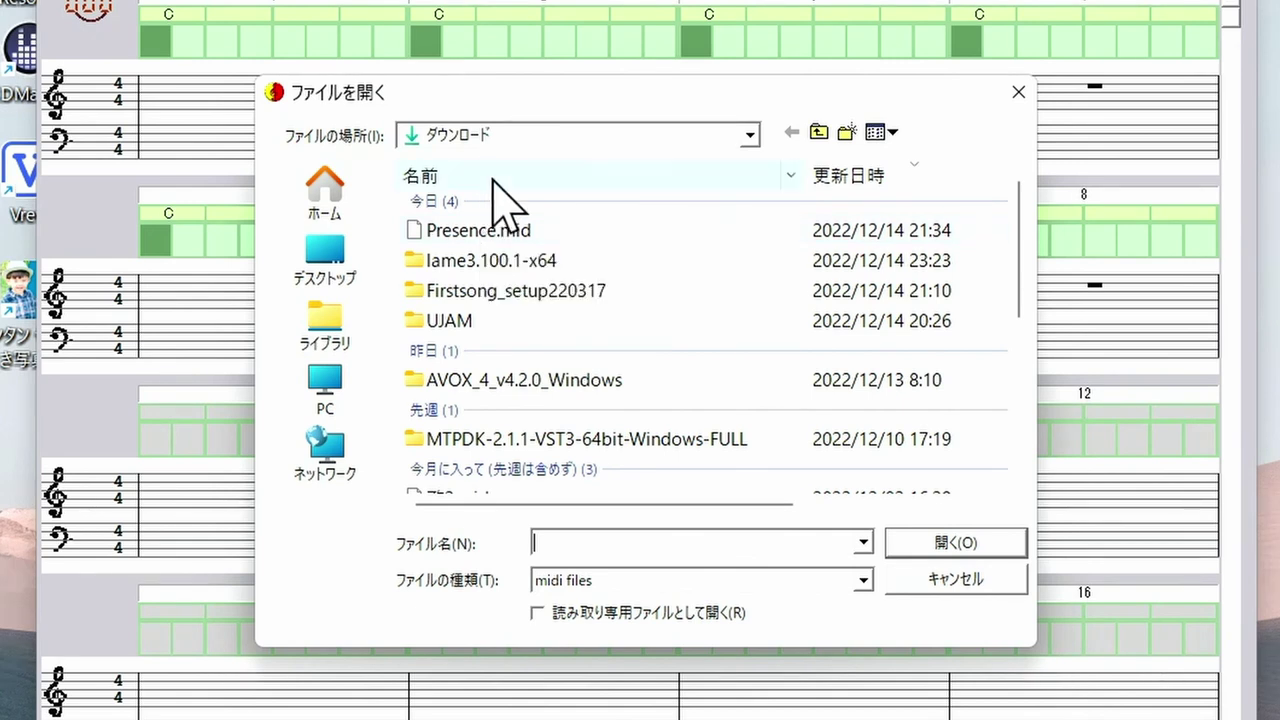
pyautogui.click(503, 238)
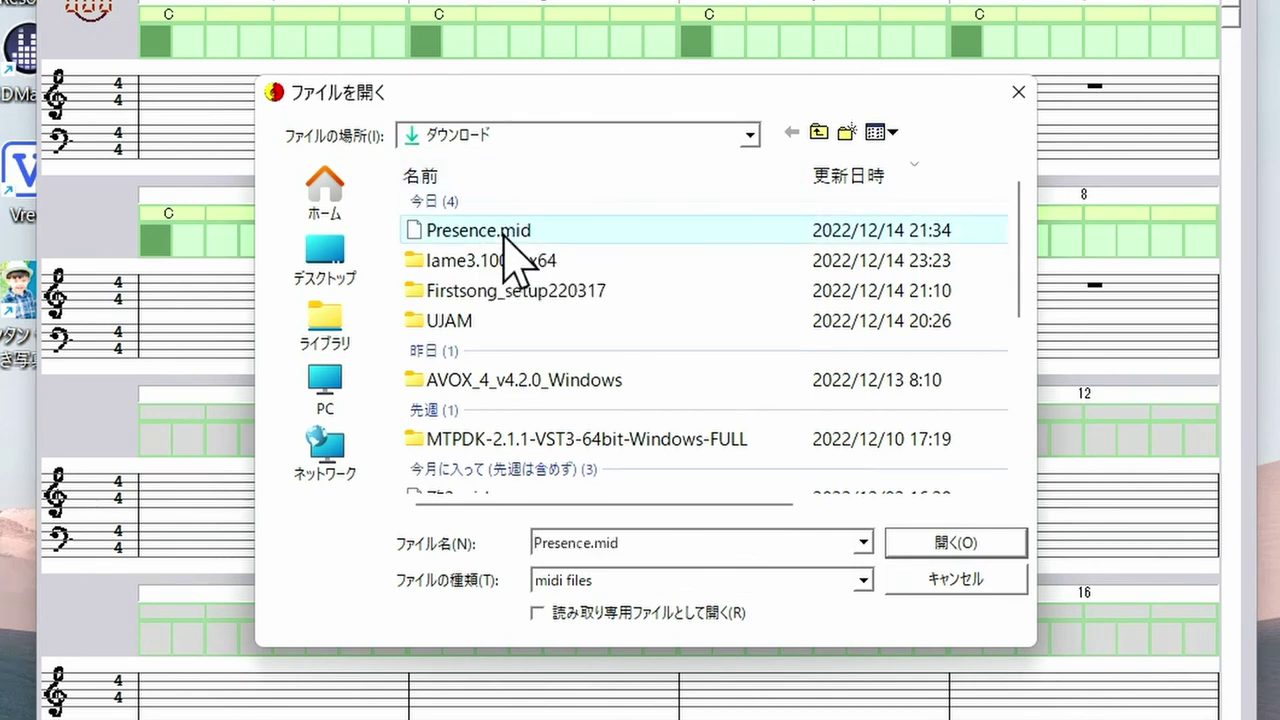
pyautogui.click(922, 548)
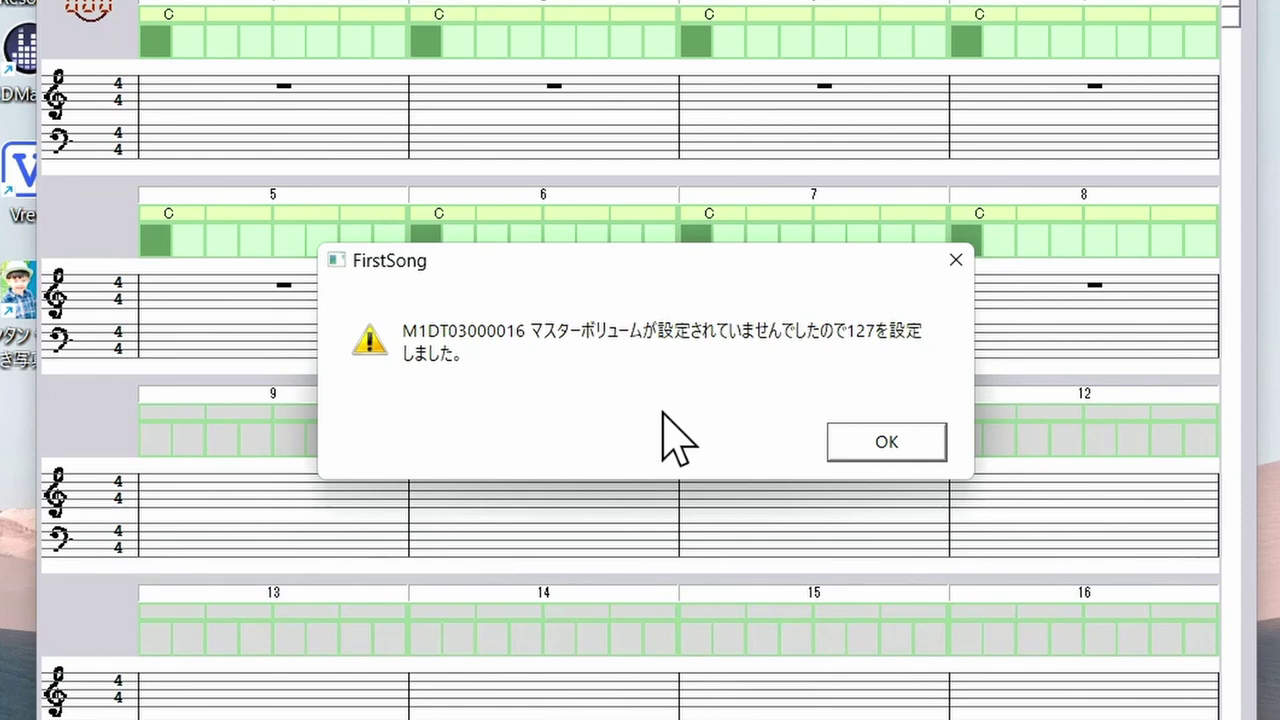
pyautogui.click(857, 444)
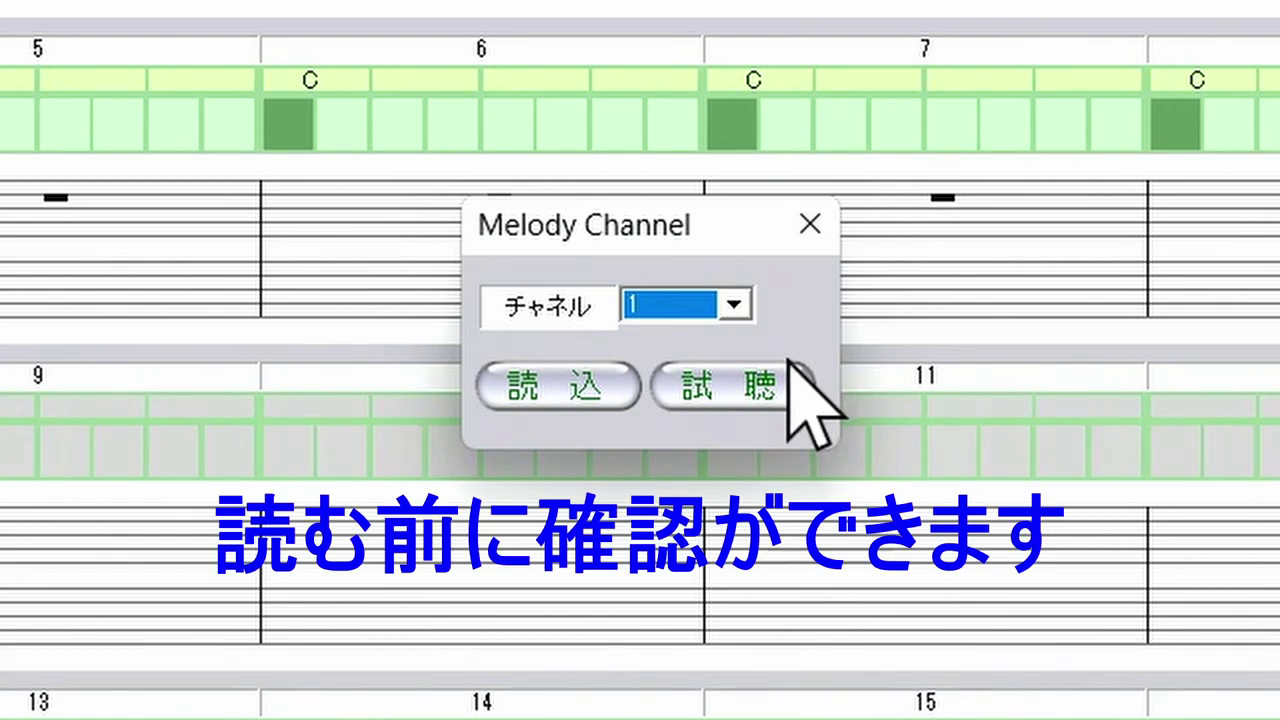
# Audition melody channel 1 of the imported MIDI file, and try to audition channel 2
pyautogui.click(765, 425)
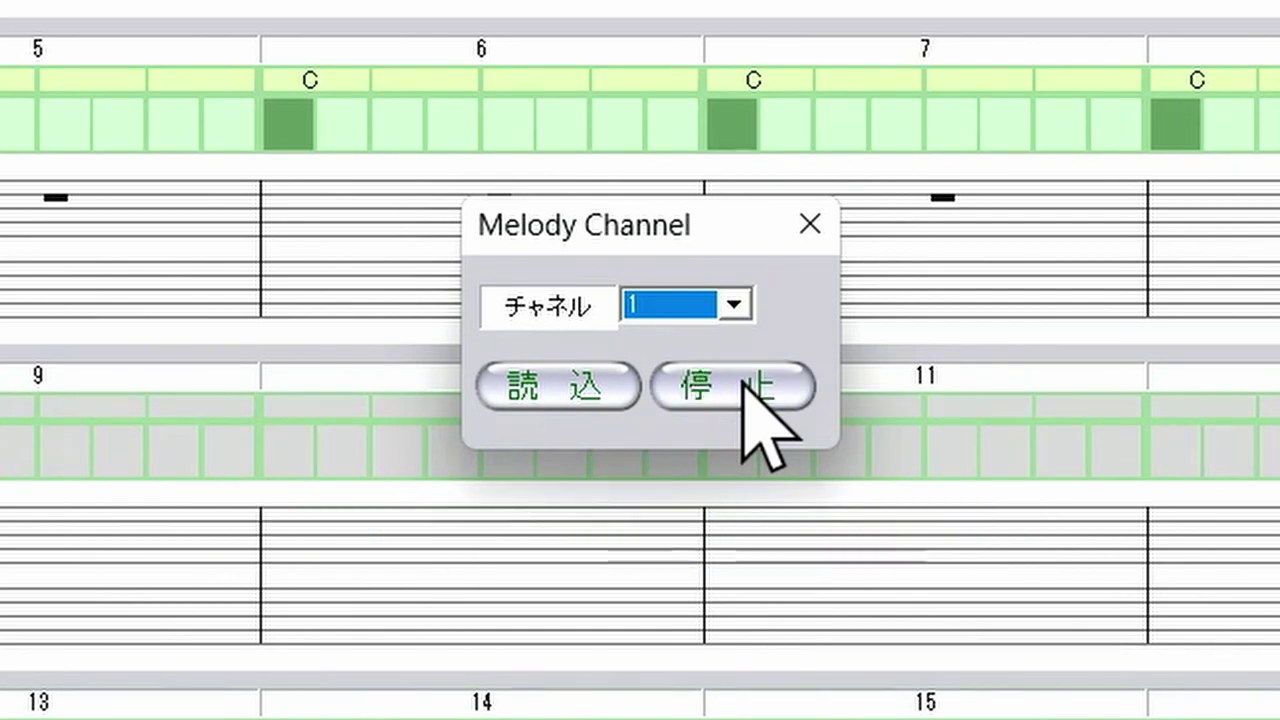
pyautogui.click(742, 384)
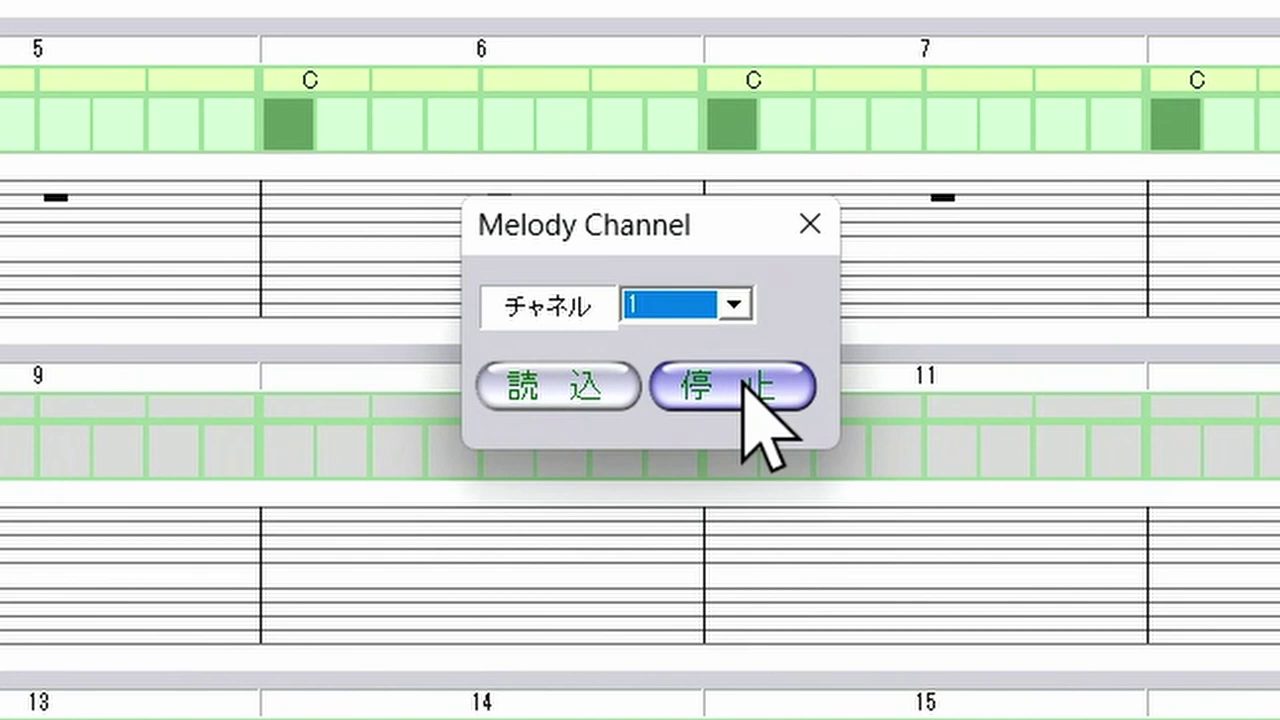
pyautogui.click(738, 300)
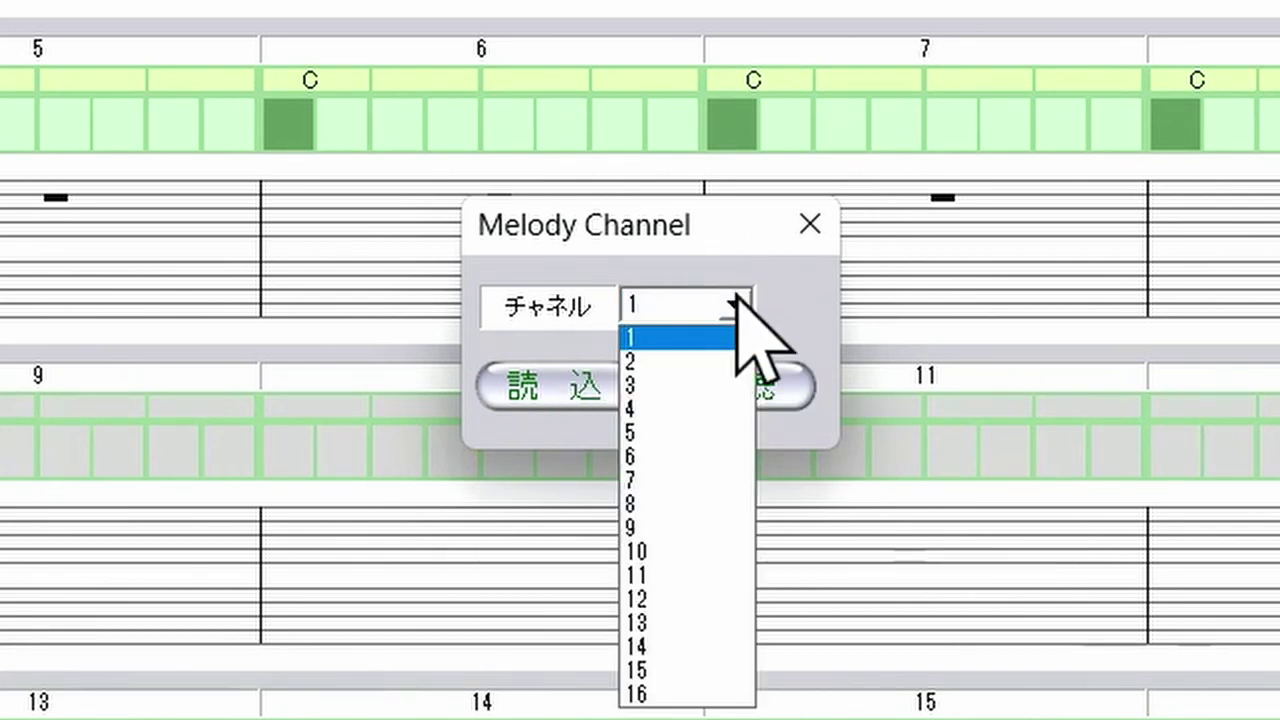
pyautogui.click(694, 357)
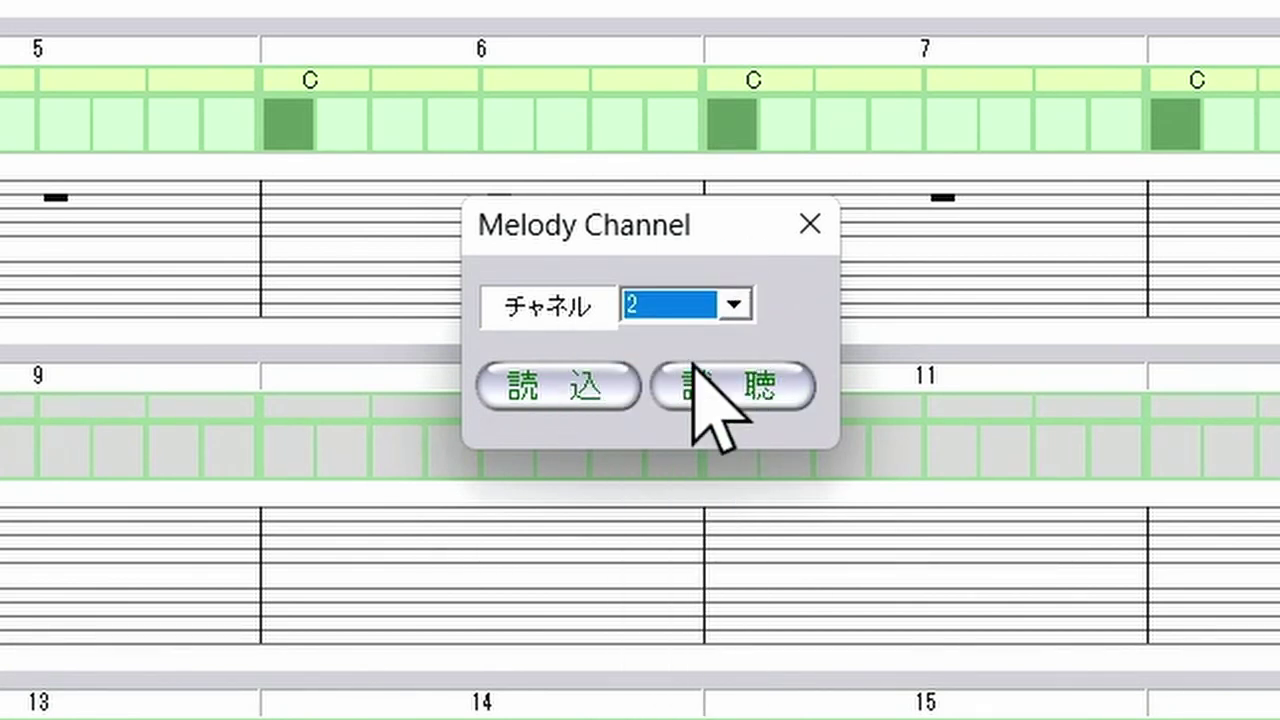
pyautogui.click(751, 392)
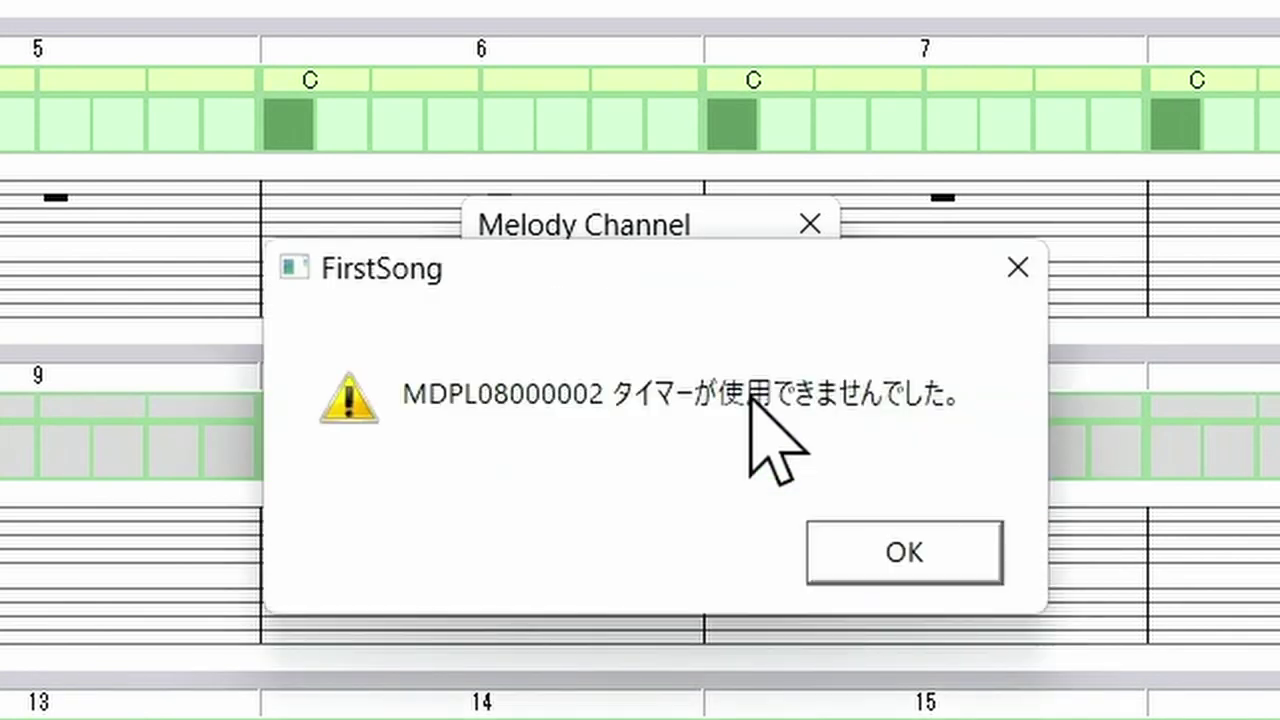
pyautogui.click(928, 540)
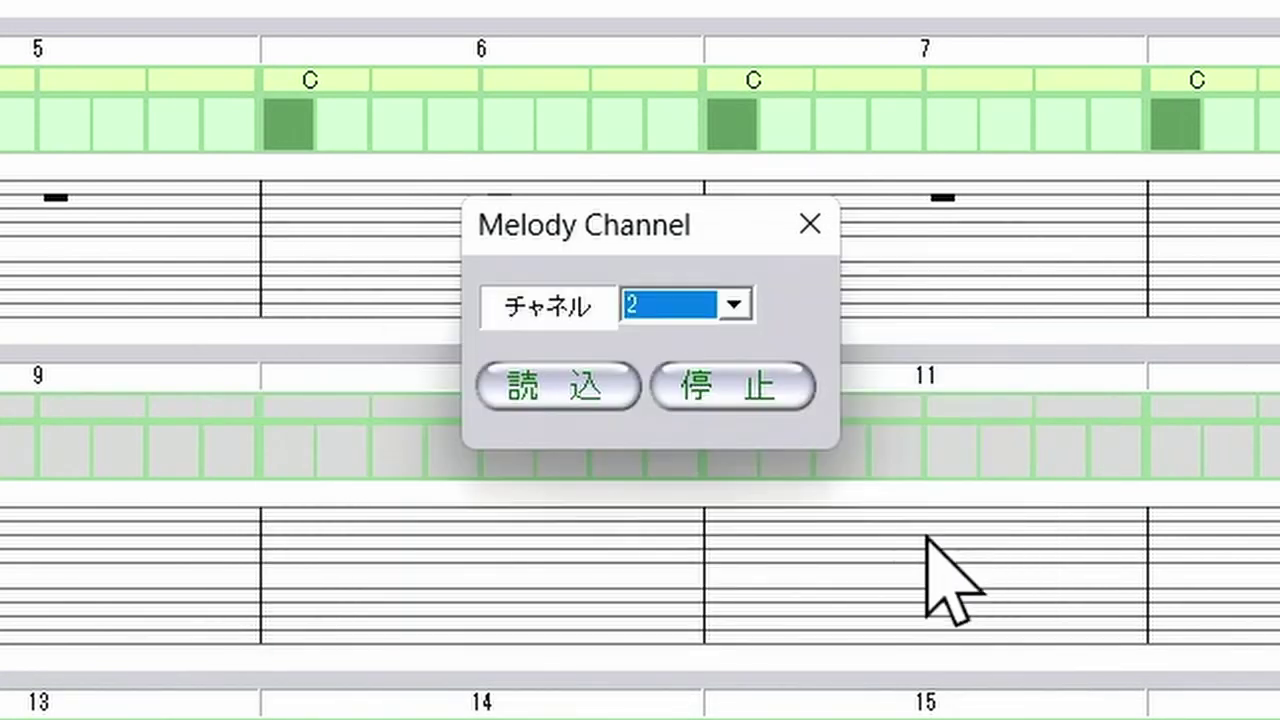
# Load channel 1 of the imported MIDI file as the melody
pyautogui.click(735, 305)
pyautogui.click(705, 334)
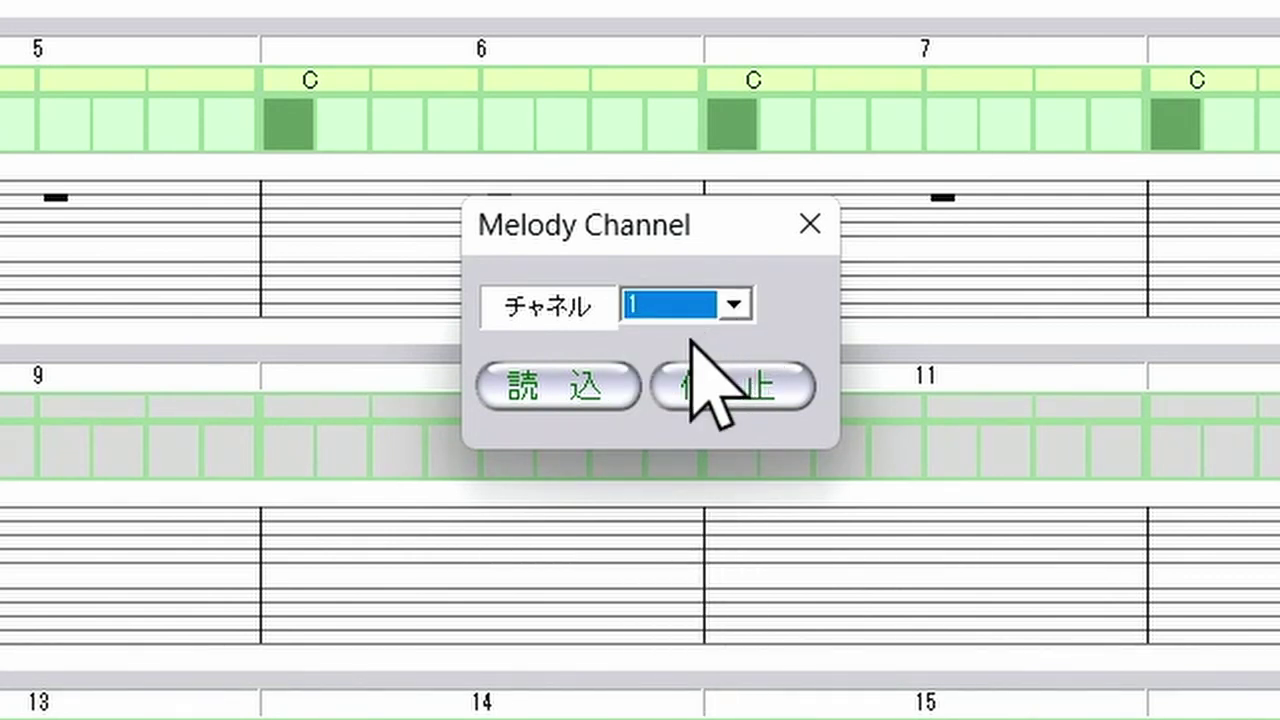
pyautogui.click(557, 388)
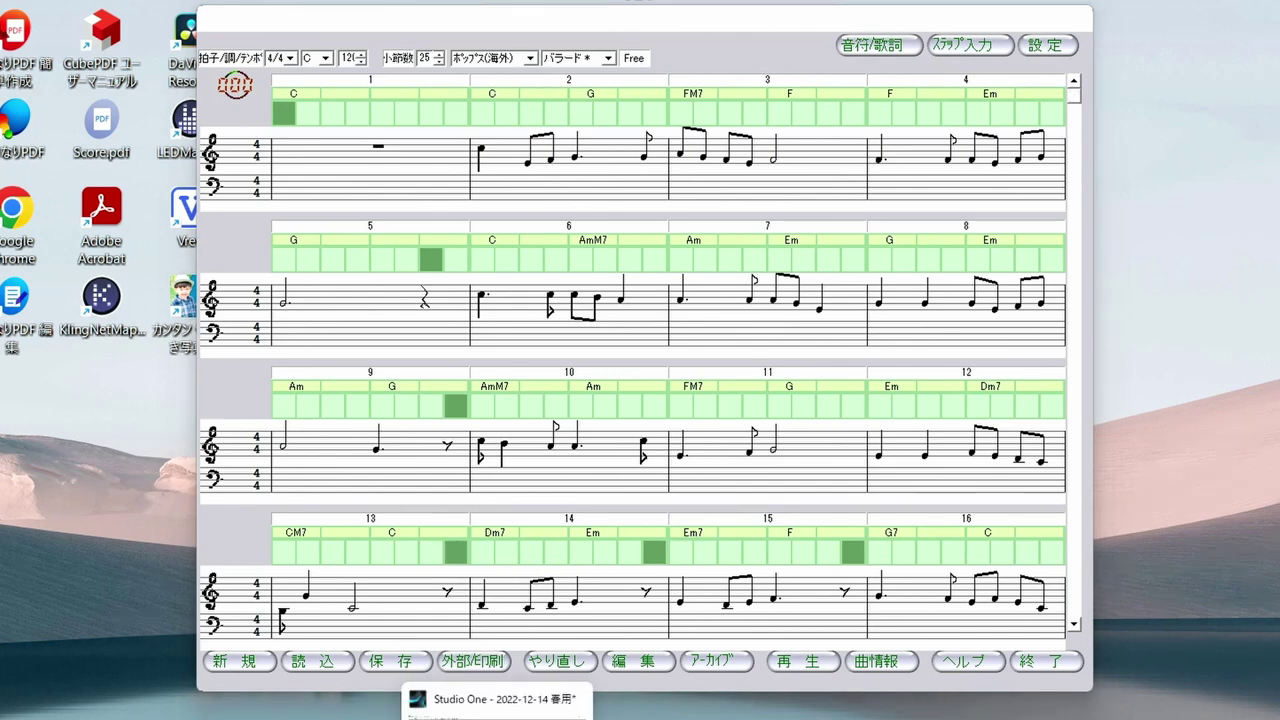
# Switch to Studio One and, with snapping off, shorten the first note of bar 3 to leave a gap before the next note
pyautogui.click(497, 717)
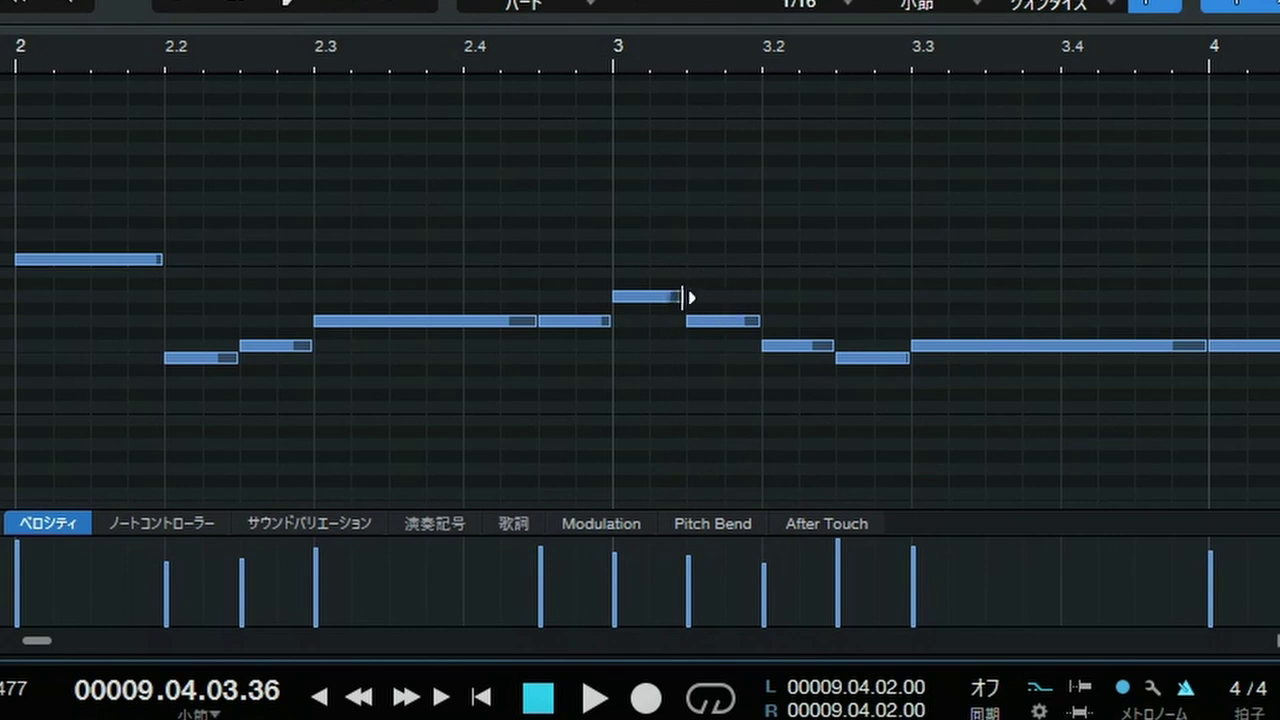
pyautogui.moveTo(680, 298); pyautogui.dragTo(652, 310)
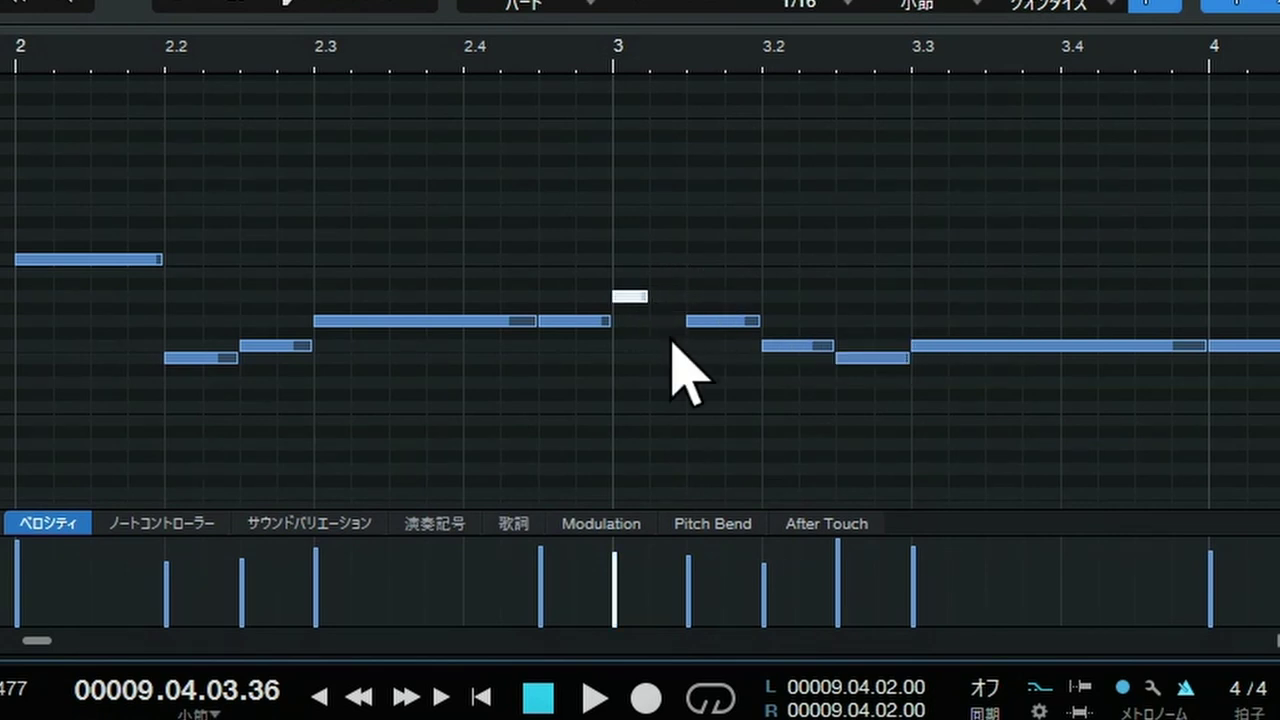
pyautogui.scroll(3, 695, 405)
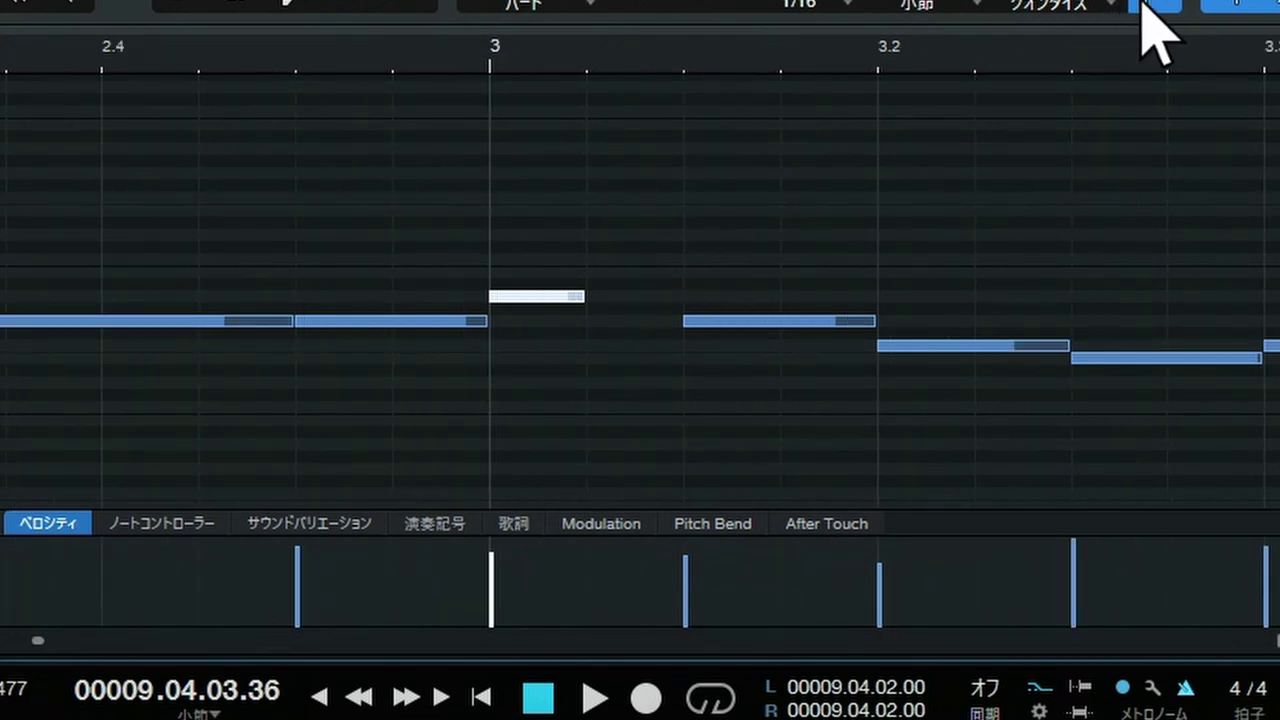
pyautogui.moveTo(589, 300); pyautogui.dragTo(643, 297)
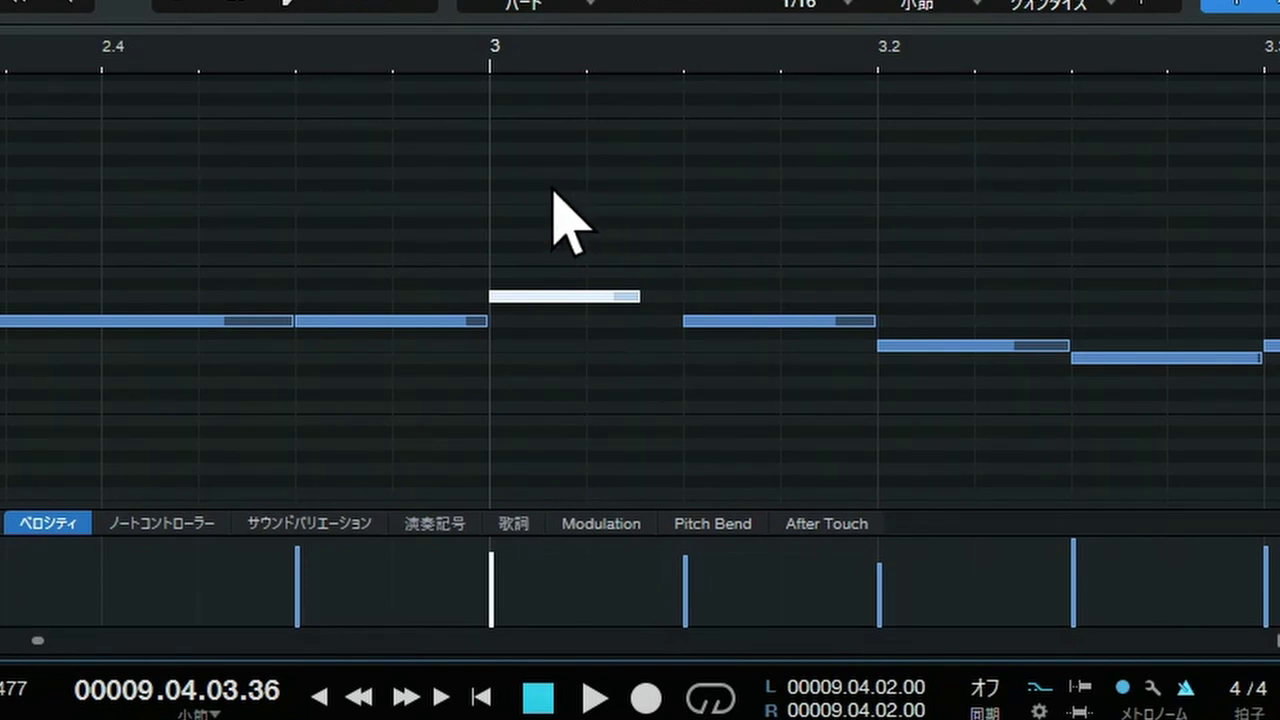
# Close the gap between the first two notes of bar 3 by applying the length action with レガート + オーバーラップ修正
pyautogui.moveTo(553, 188); pyautogui.dragTo(780, 400)
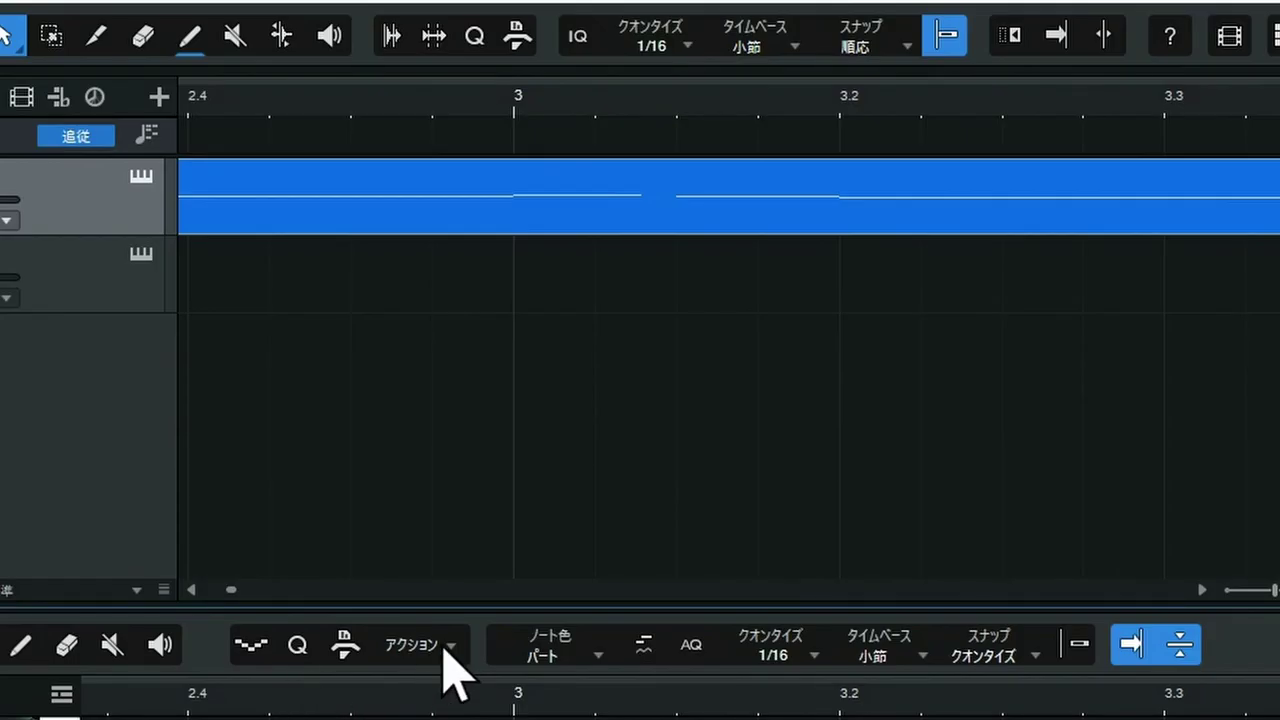
pyautogui.click(475, 132)
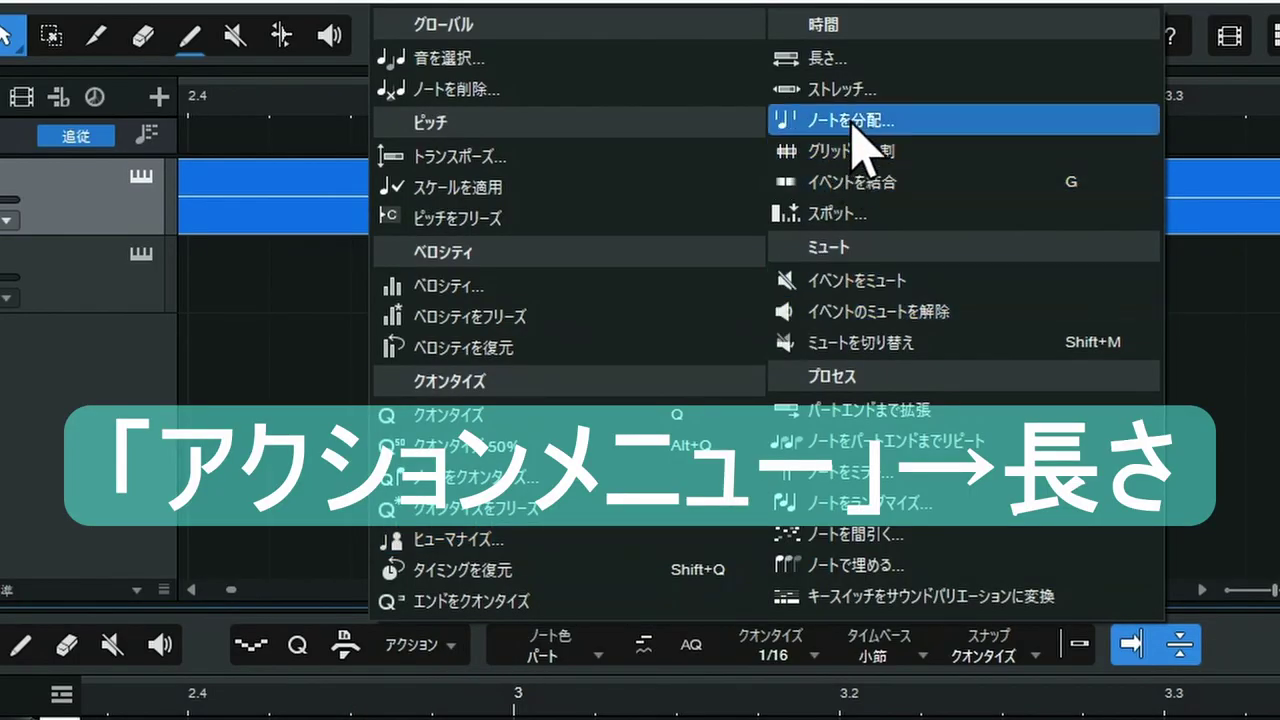
pyautogui.click(866, 64)
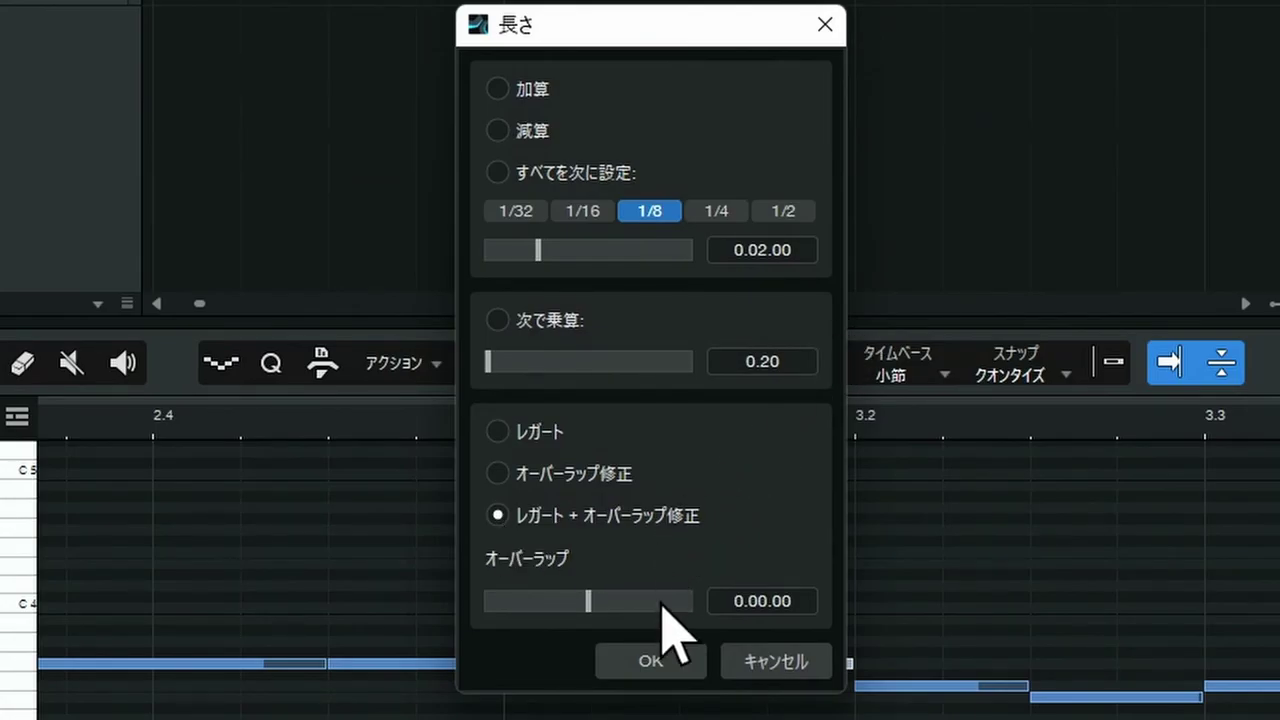
pyautogui.click(668, 660)
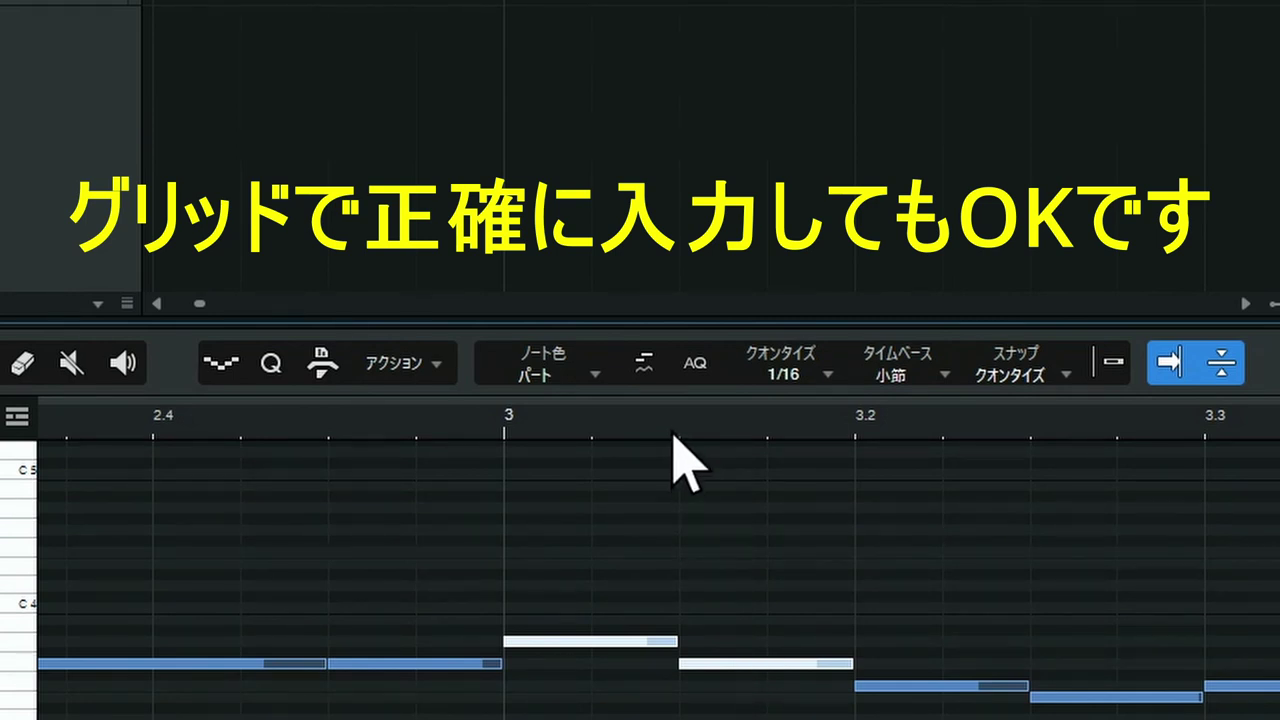
pyautogui.moveTo(649, 404); pyautogui.dragTo(651, 357)
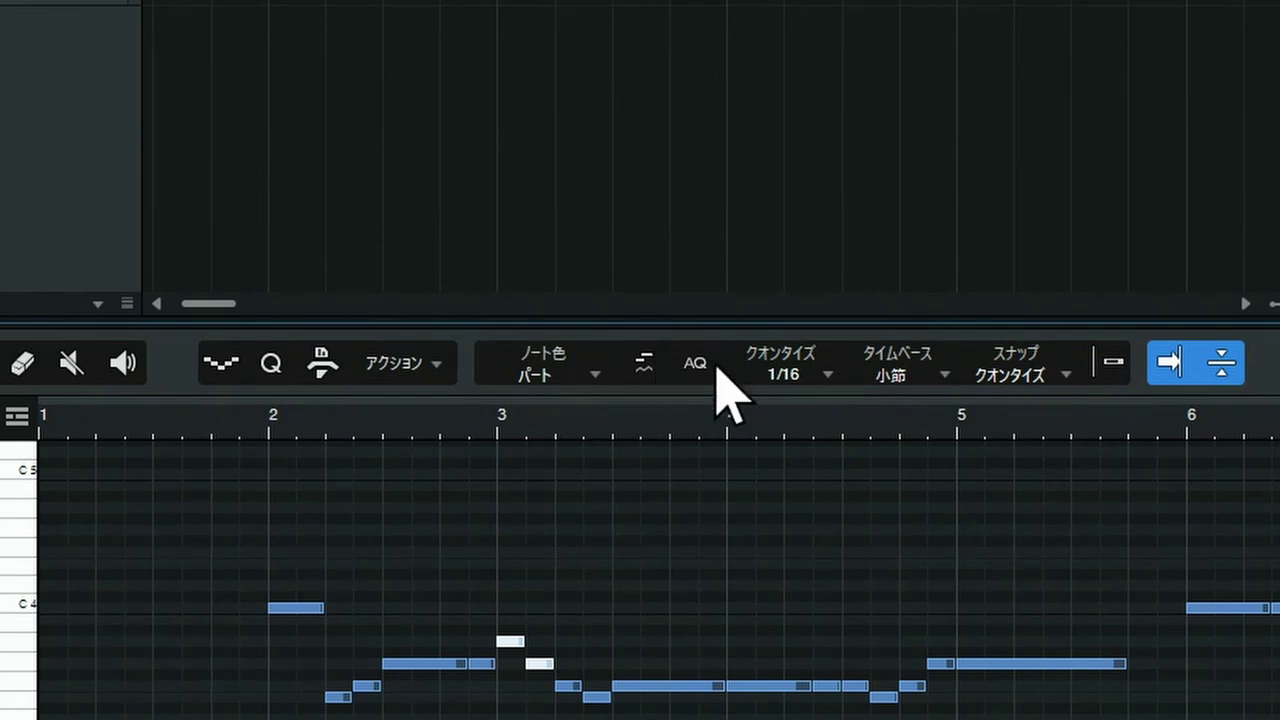
pyautogui.moveTo(1108, 443); pyautogui.dragTo(1011, 449)
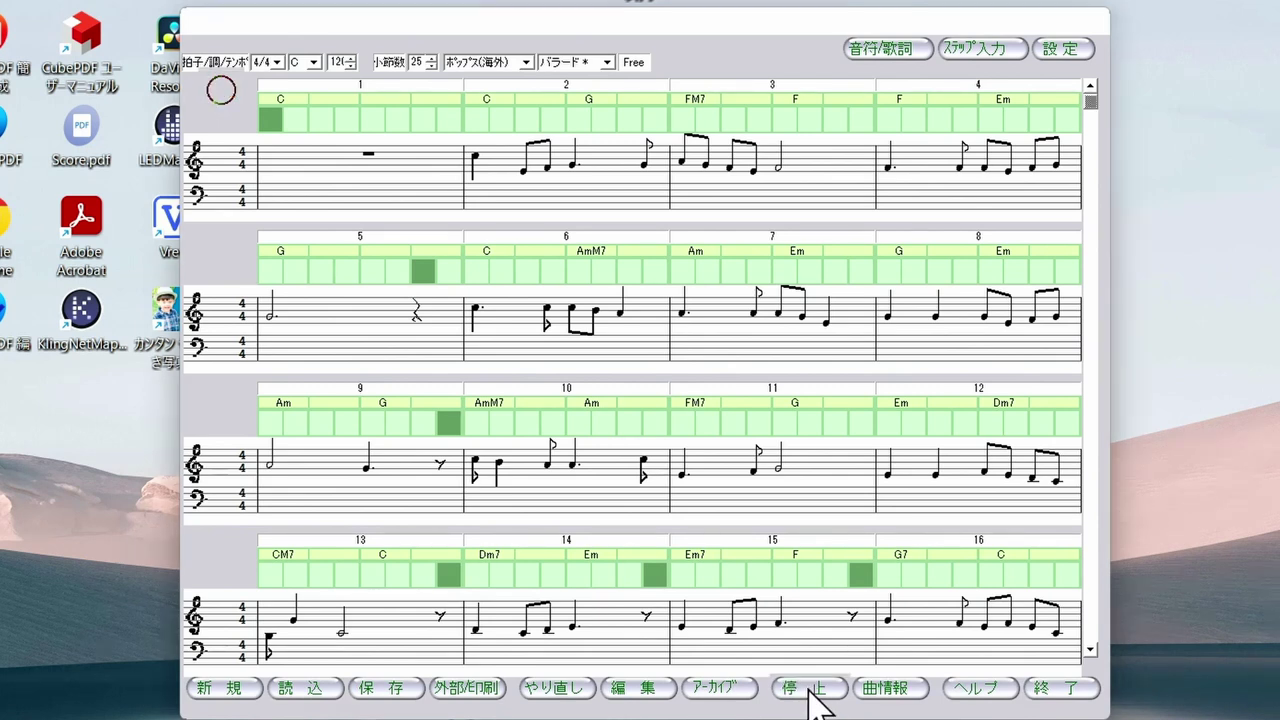
# Audition the opening bars in FirstSongEditor with the バラード style, and set the tempo to 95
pyautogui.click(809, 686)
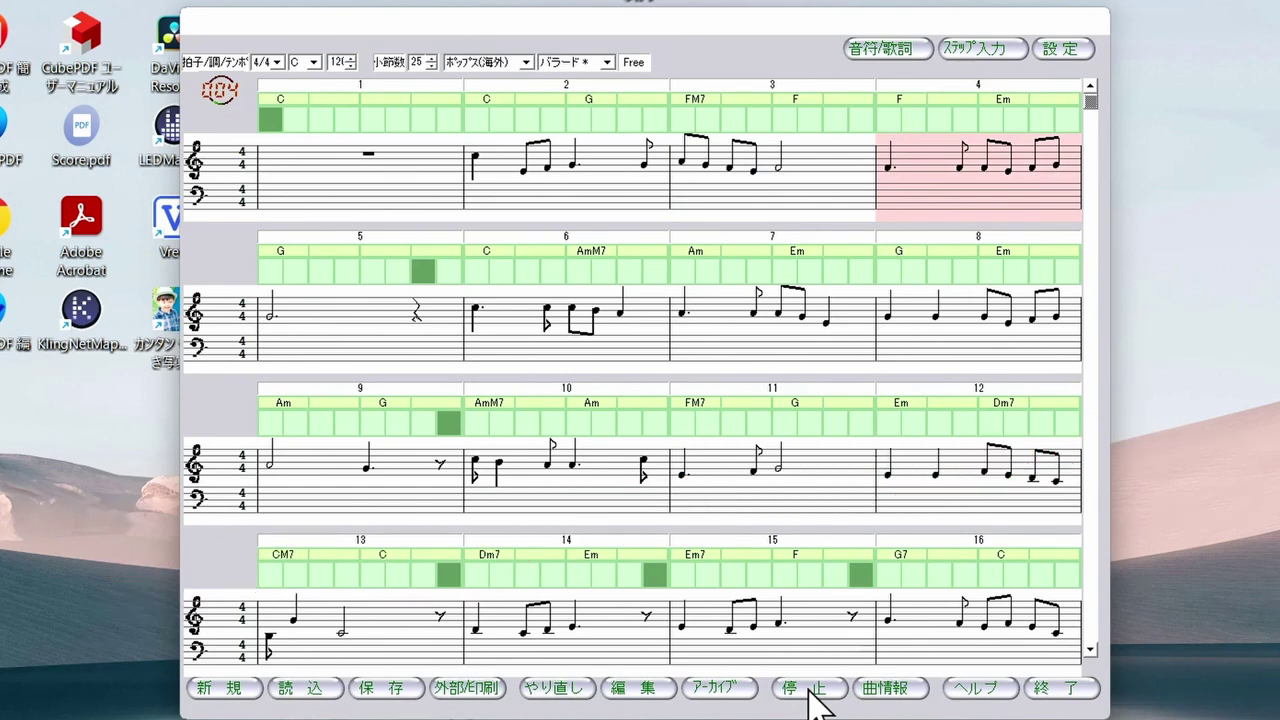
pyautogui.click(809, 688)
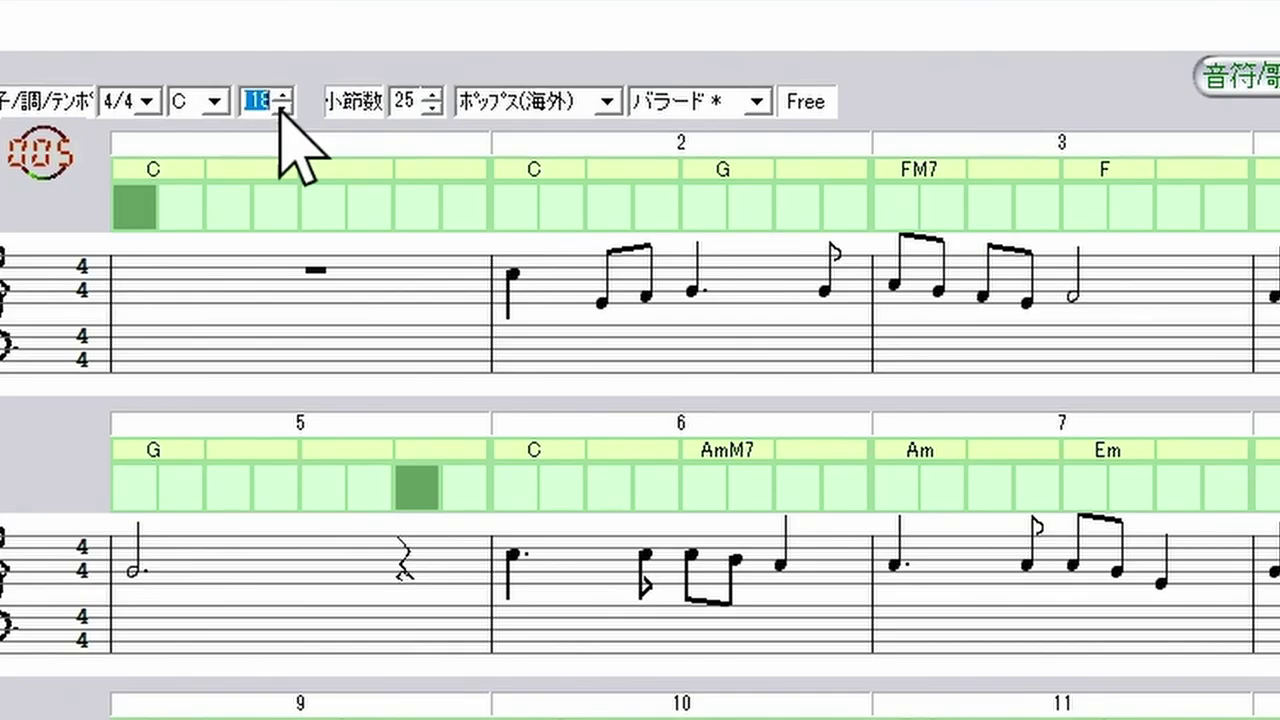
pyautogui.click(281, 109)
pyautogui.click(281, 109)
pyautogui.click(281, 109)
pyautogui.click(281, 109)
pyautogui.click(281, 109)
pyautogui.click(281, 109)
pyautogui.click(281, 109)
pyautogui.click(281, 109)
pyautogui.click(281, 109)
pyautogui.click(281, 109)
pyautogui.click(281, 109)
pyautogui.click(281, 109)
pyautogui.click(281, 109)
pyautogui.click(281, 109)
pyautogui.click(281, 109)
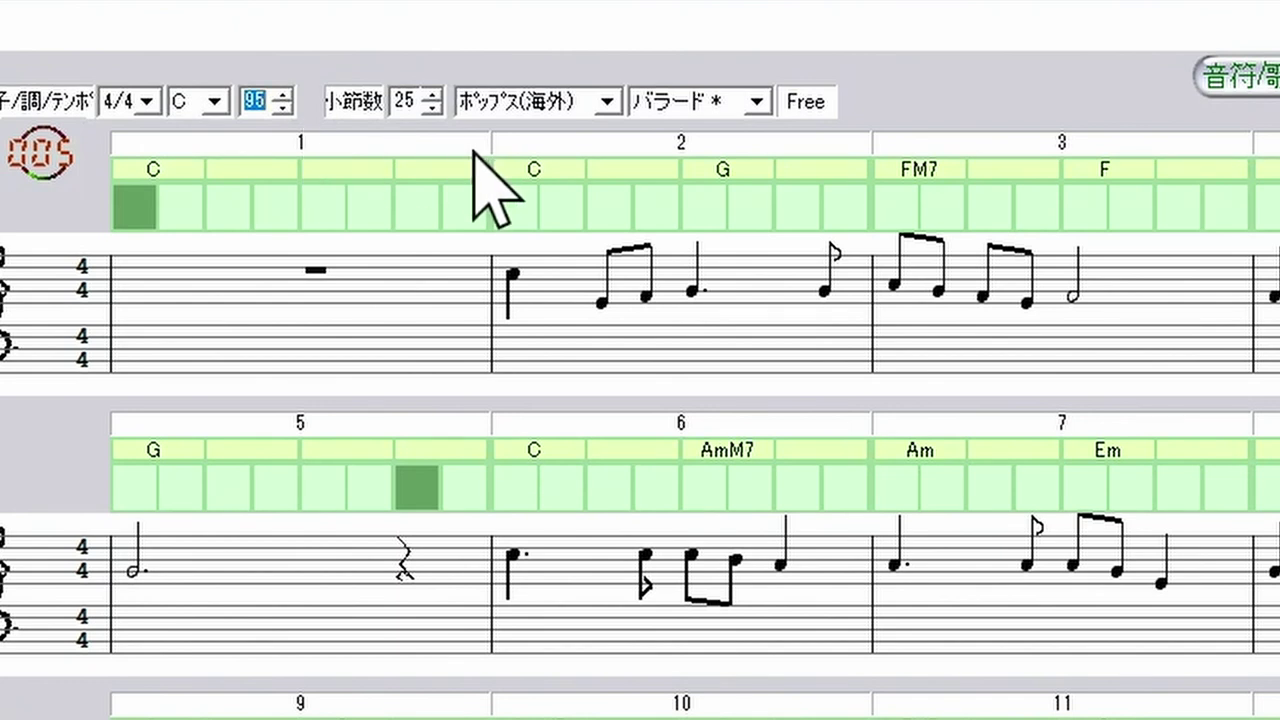
# Change the accompaniment genre to ポップス(日本) and try the イブニング娘 style
pyautogui.click(610, 100)
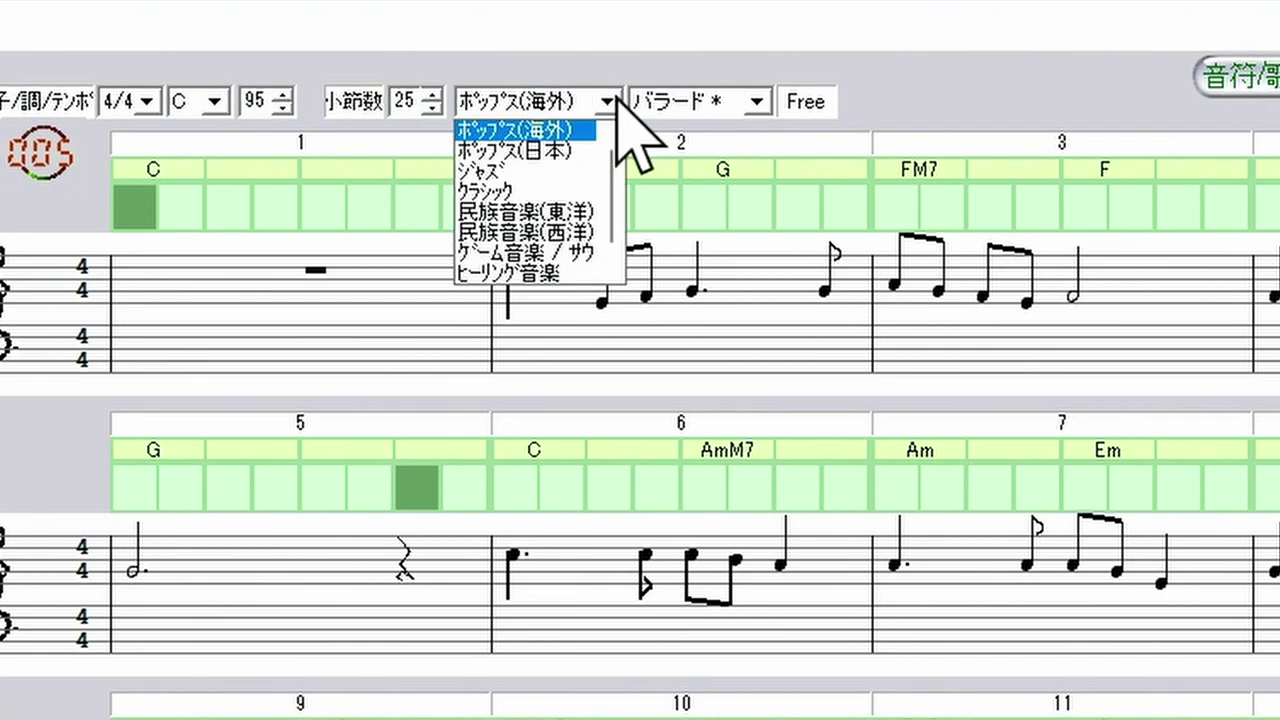
pyautogui.click(560, 152)
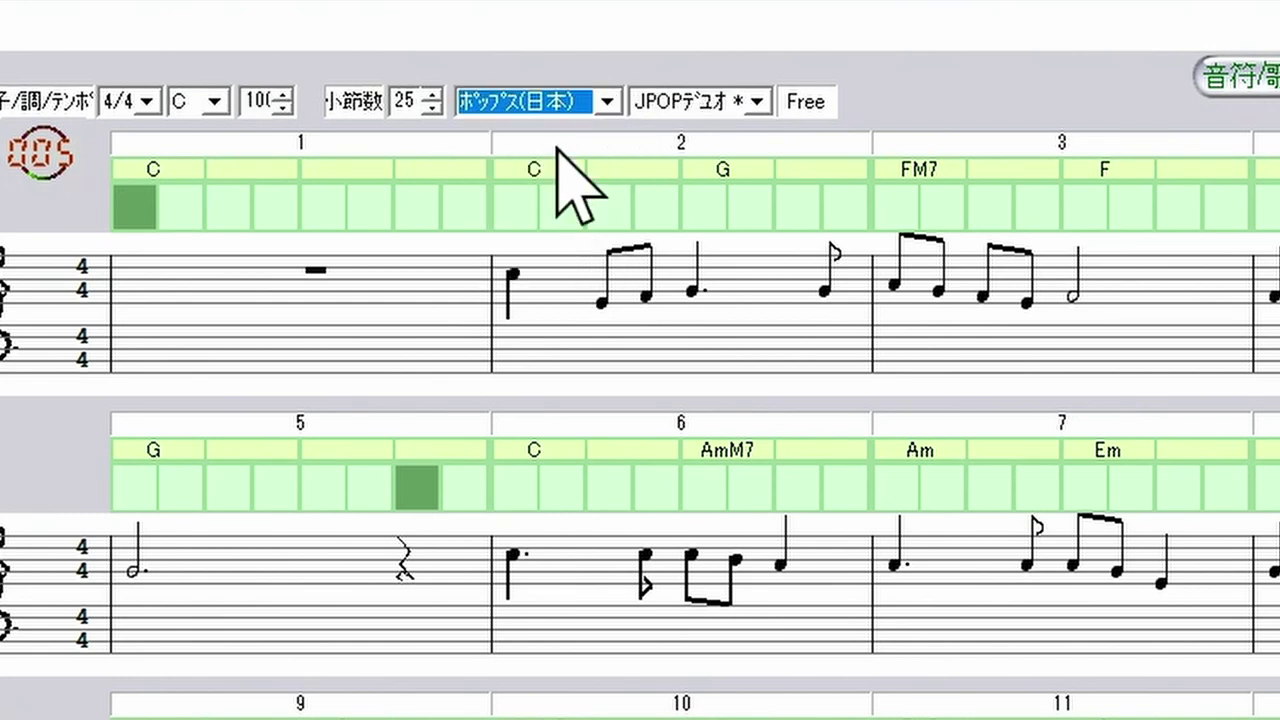
pyautogui.click(760, 101)
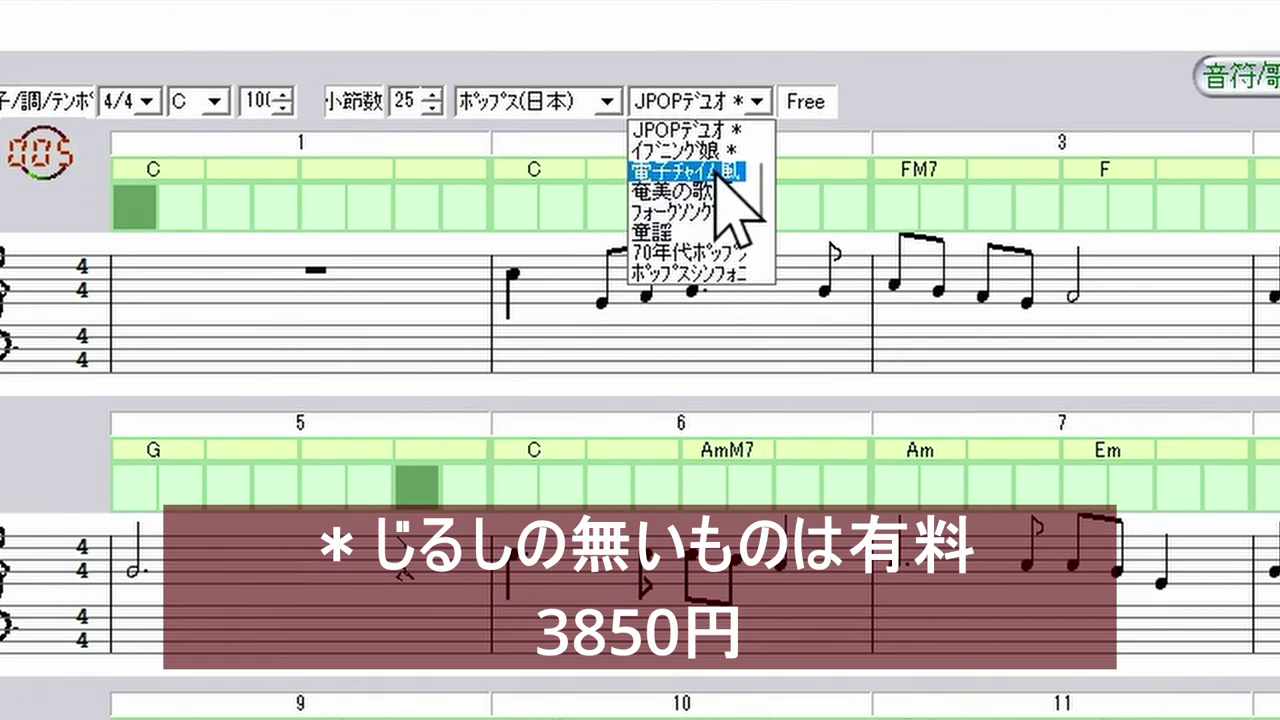
pyautogui.scroll(-2, 710, 180)
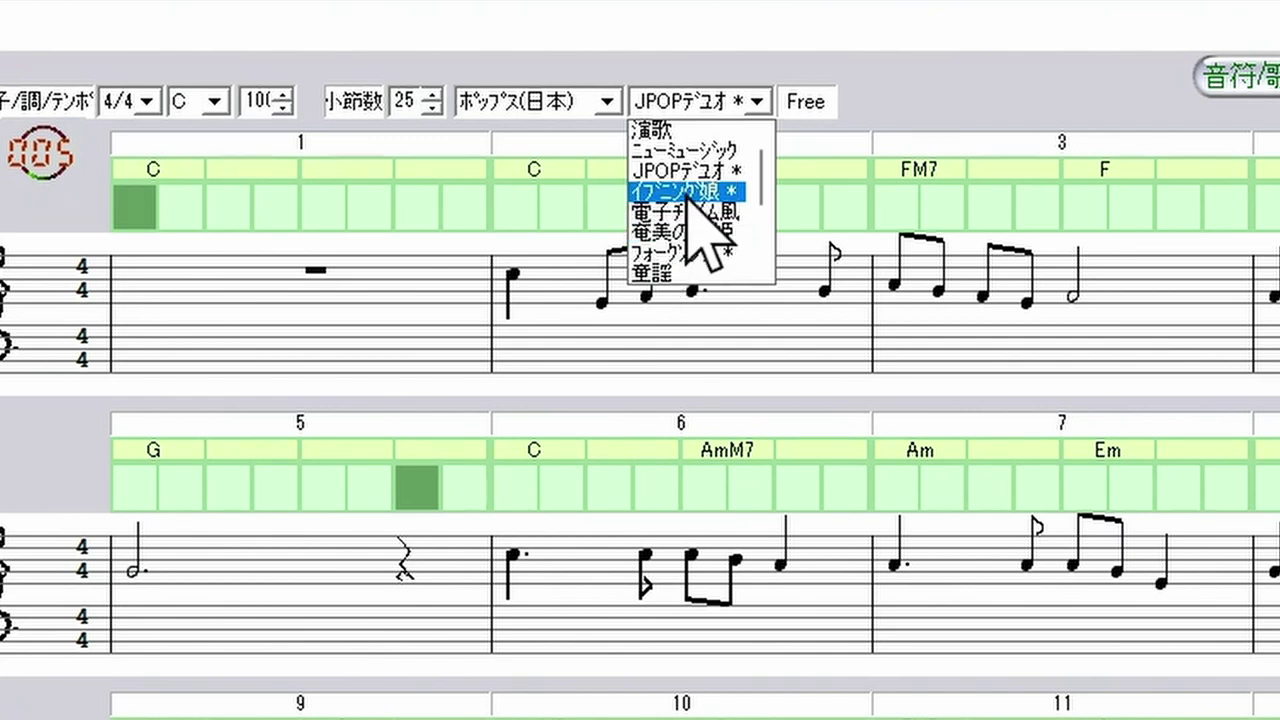
pyautogui.click(690, 195)
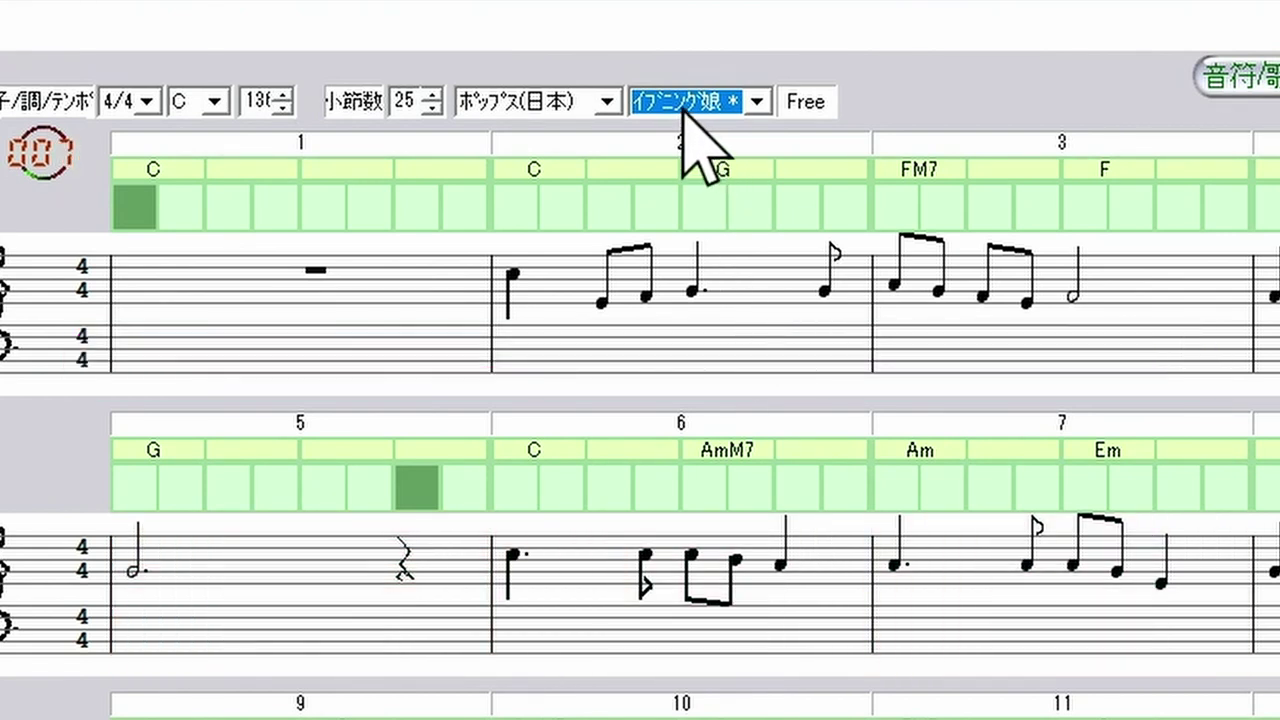
# Change the accompaniment genre to the game music category and try the 反戦フォーク style
pyautogui.click(607, 101)
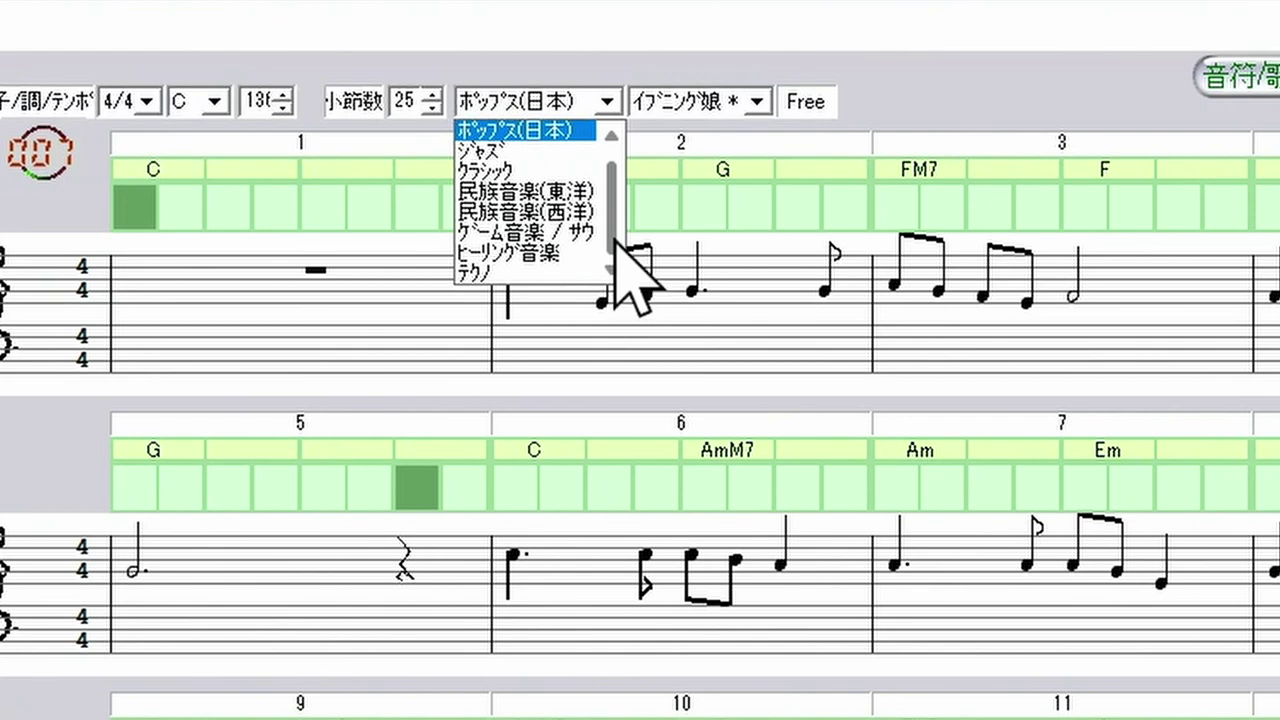
pyautogui.click(555, 231)
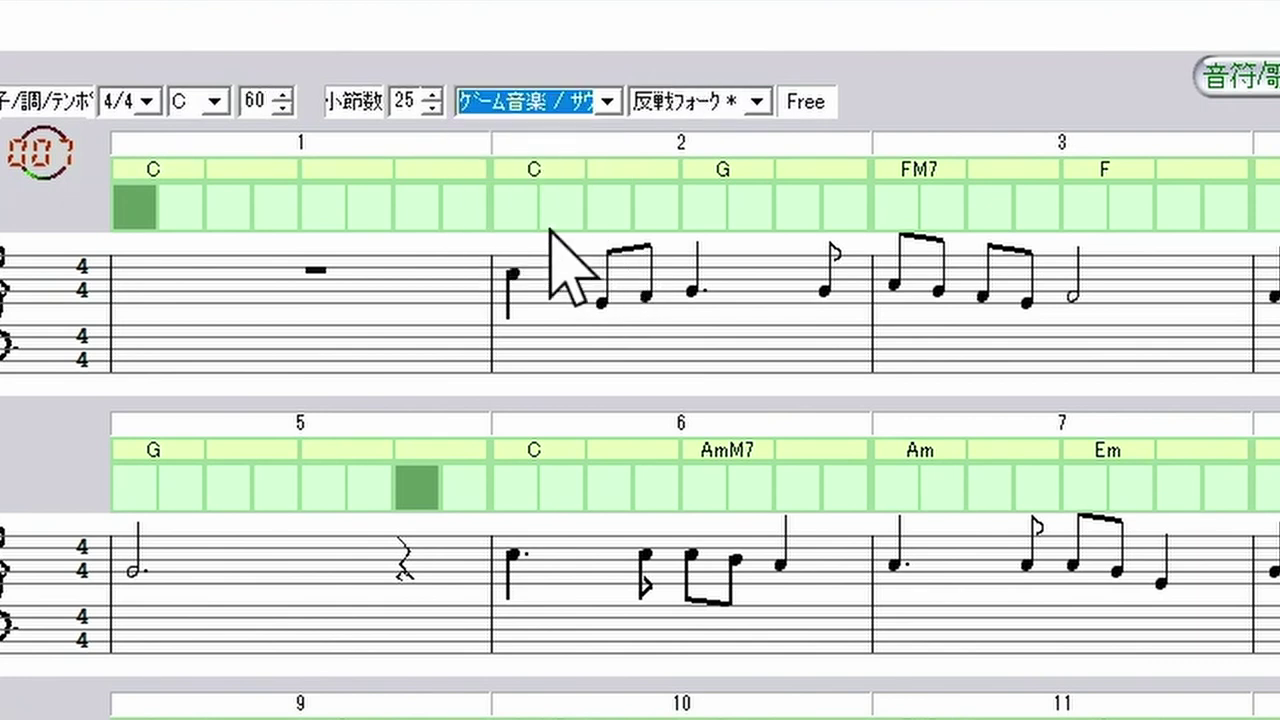
pyautogui.click(756, 102)
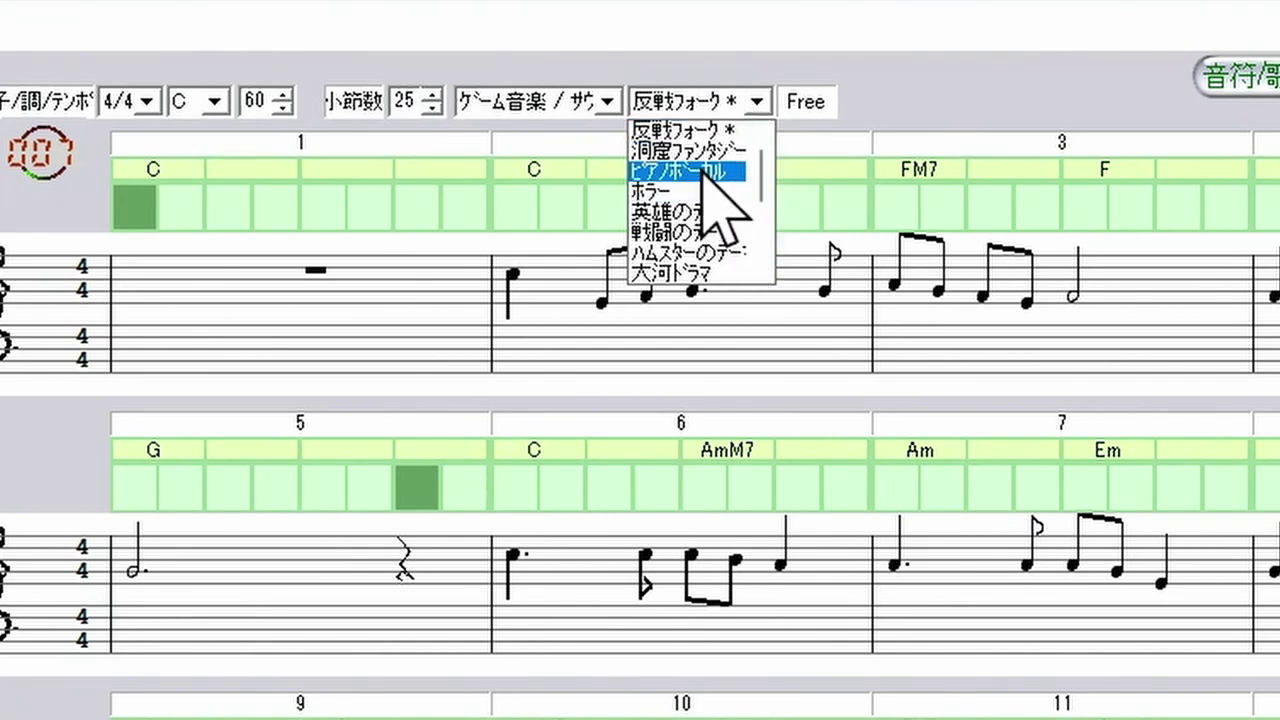
pyautogui.click(696, 133)
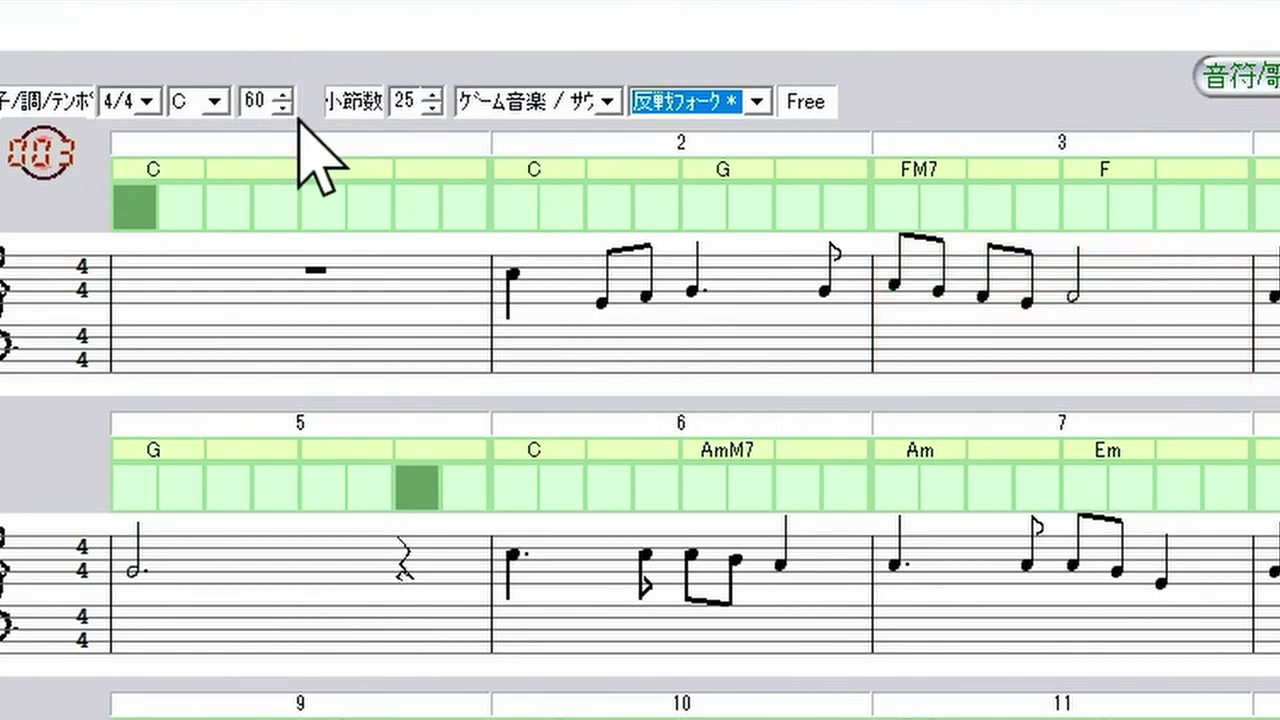
# Raise the tempo of the 反戦フォーク arrangement to 95 and audition it up to bar 5
pyautogui.doubleClick(266, 104)
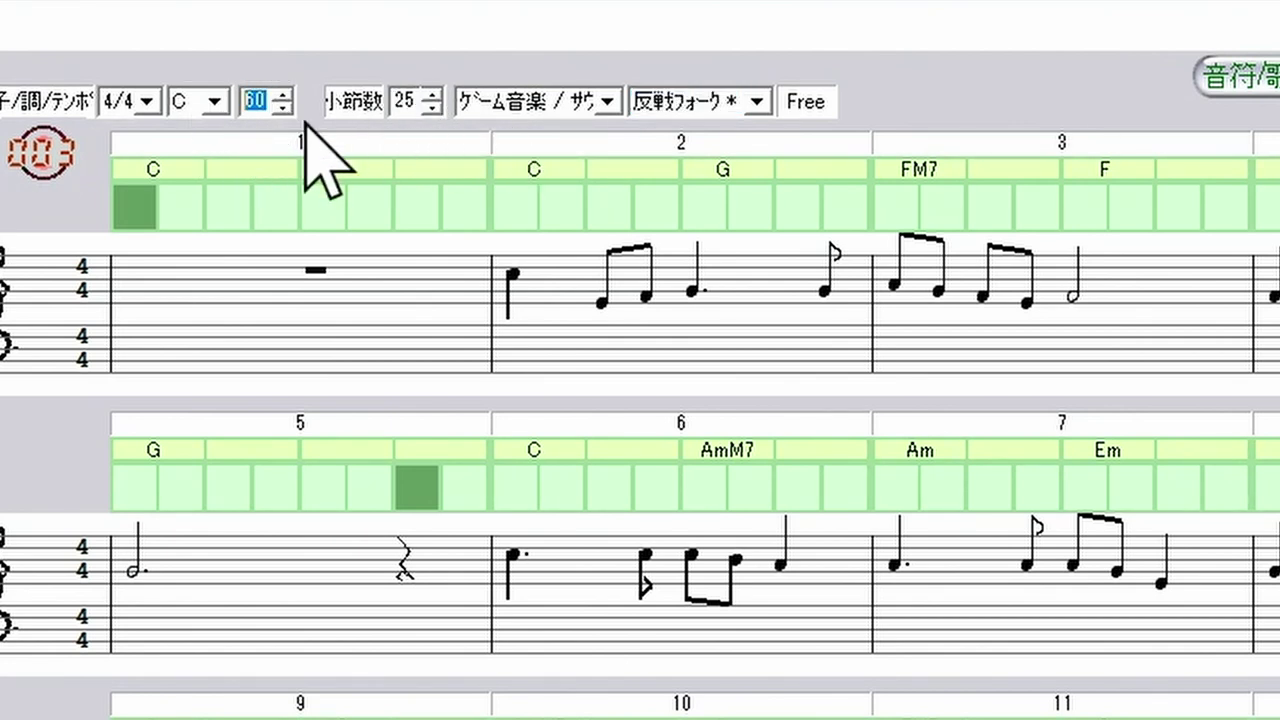
pyautogui.click(286, 96)
pyautogui.click(286, 96)
pyautogui.click(286, 96)
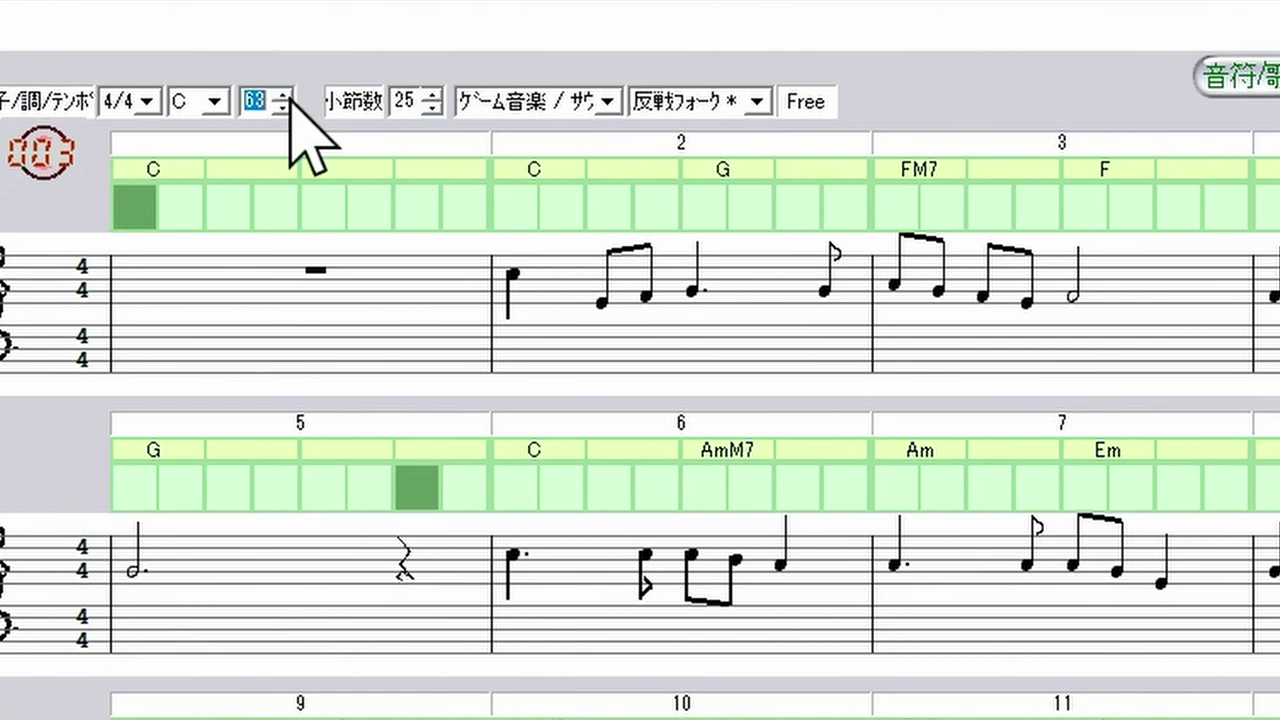
pyautogui.click(286, 96)
pyautogui.click(286, 96)
pyautogui.click(286, 96)
pyautogui.click(286, 96)
pyautogui.click(286, 96)
pyautogui.click(286, 96)
pyautogui.click(286, 97)
pyautogui.click(286, 97)
pyautogui.click(286, 97)
pyautogui.click(286, 97)
pyautogui.click(286, 97)
pyautogui.click(286, 97)
pyautogui.click(286, 97)
pyautogui.click(286, 97)
pyautogui.click(286, 97)
pyautogui.click(286, 97)
pyautogui.click(286, 97)
pyautogui.click(286, 97)
pyautogui.click(286, 97)
pyautogui.click(286, 97)
pyautogui.click(286, 97)
pyautogui.click(286, 97)
pyautogui.click(286, 97)
pyautogui.click(286, 97)
pyautogui.click(286, 97)
pyautogui.click(286, 97)
pyautogui.click(286, 97)
pyautogui.click(286, 97)
pyautogui.click(286, 97)
pyautogui.click(286, 97)
pyautogui.click(286, 97)
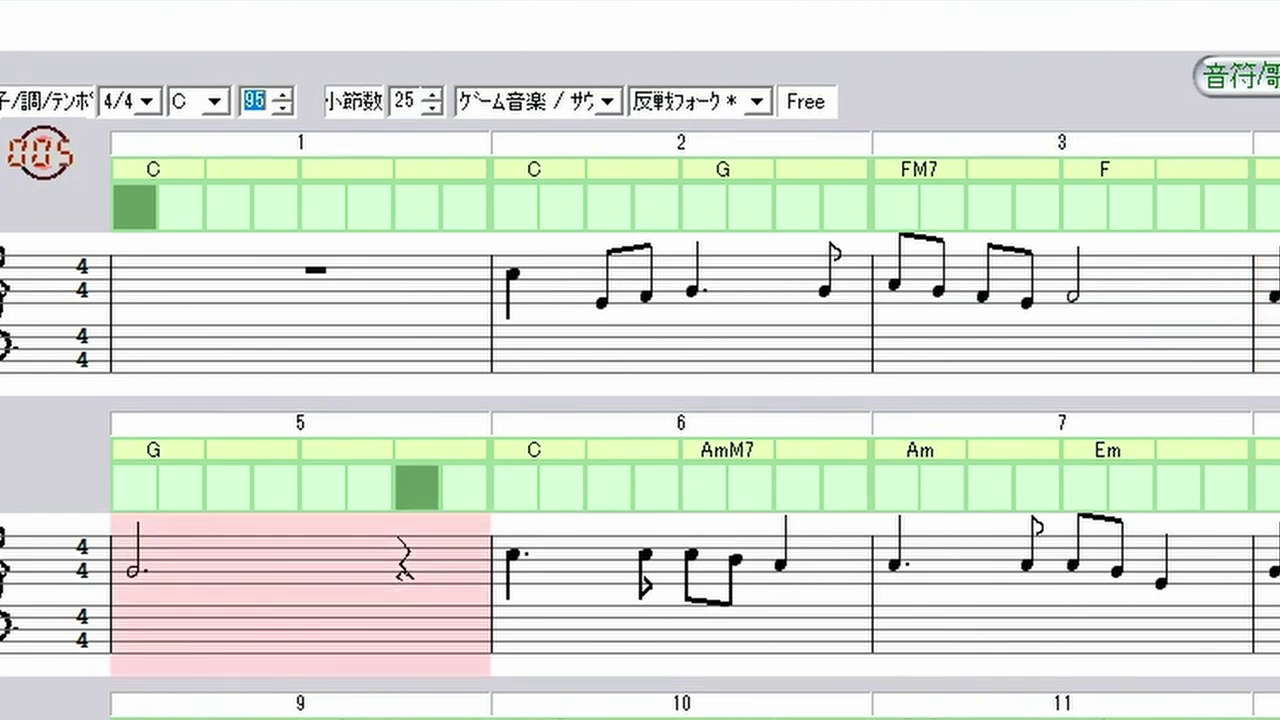
pyautogui.press('space')
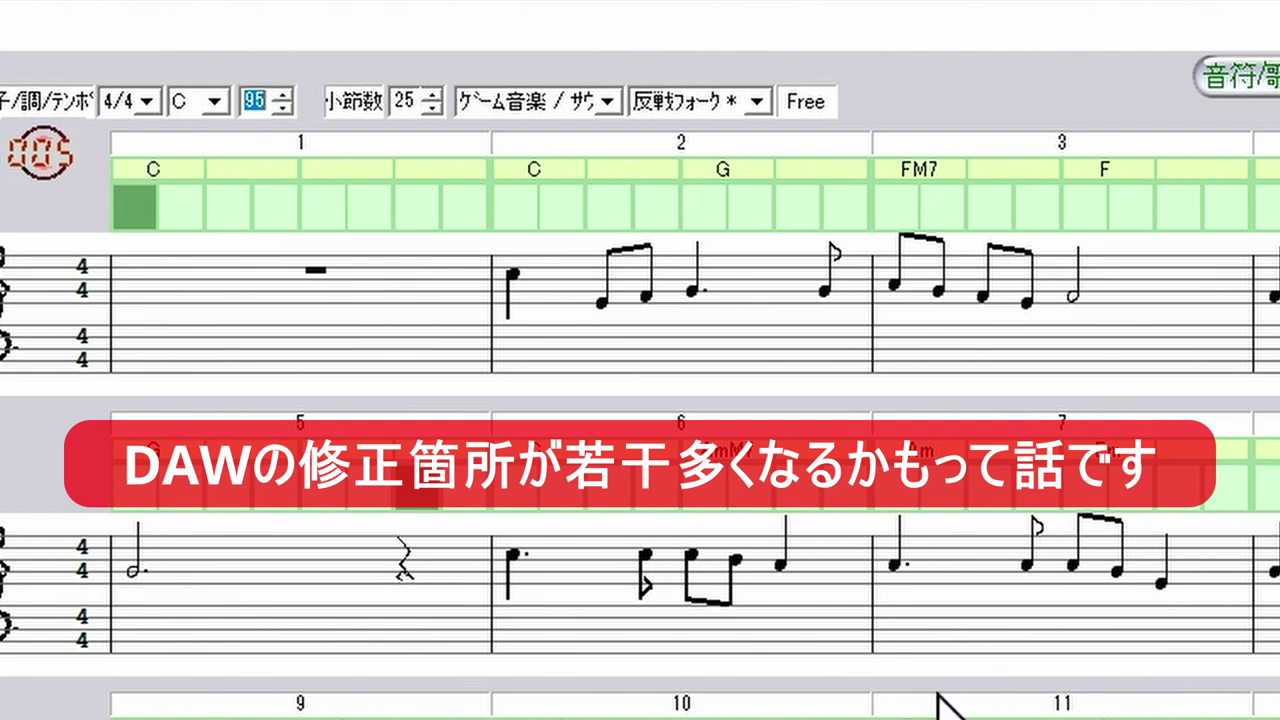
# Set the accompaniment genre to ポップス(日本) with the フォークソング style, and audition the opening bars
pyautogui.click(606, 104)
pyautogui.click(597, 130)
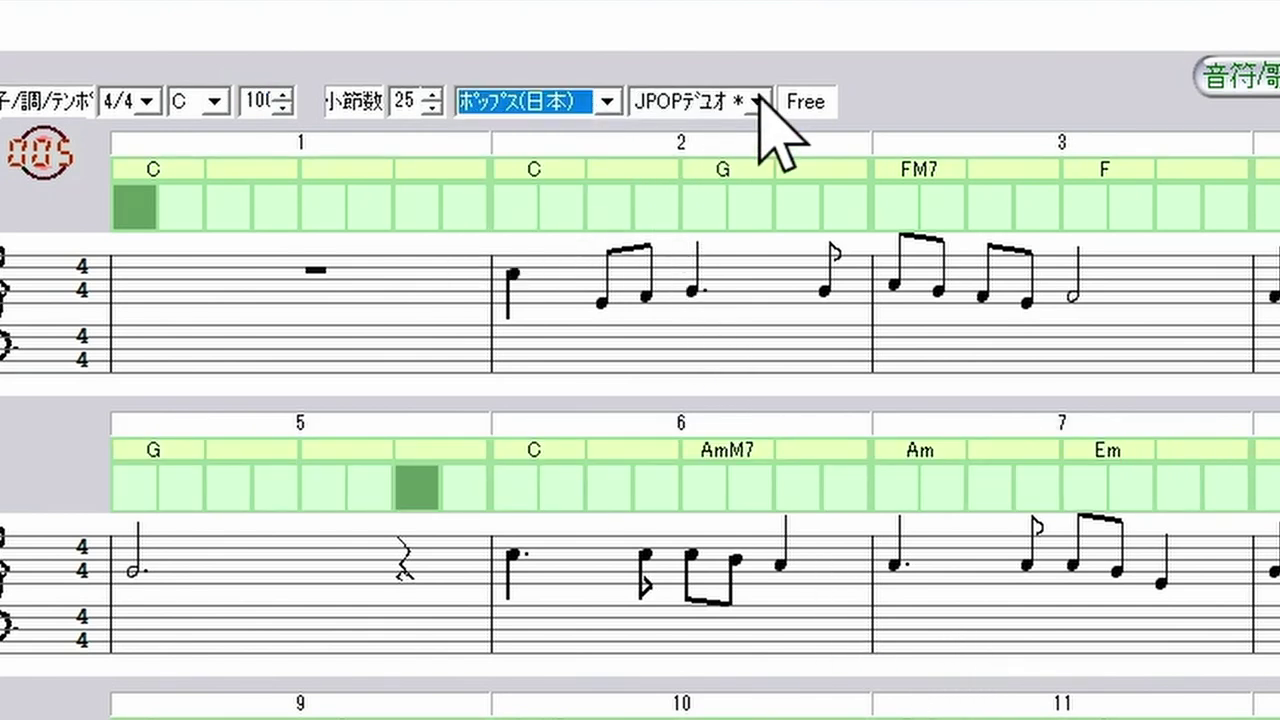
pyautogui.click(757, 103)
pyautogui.click(736, 212)
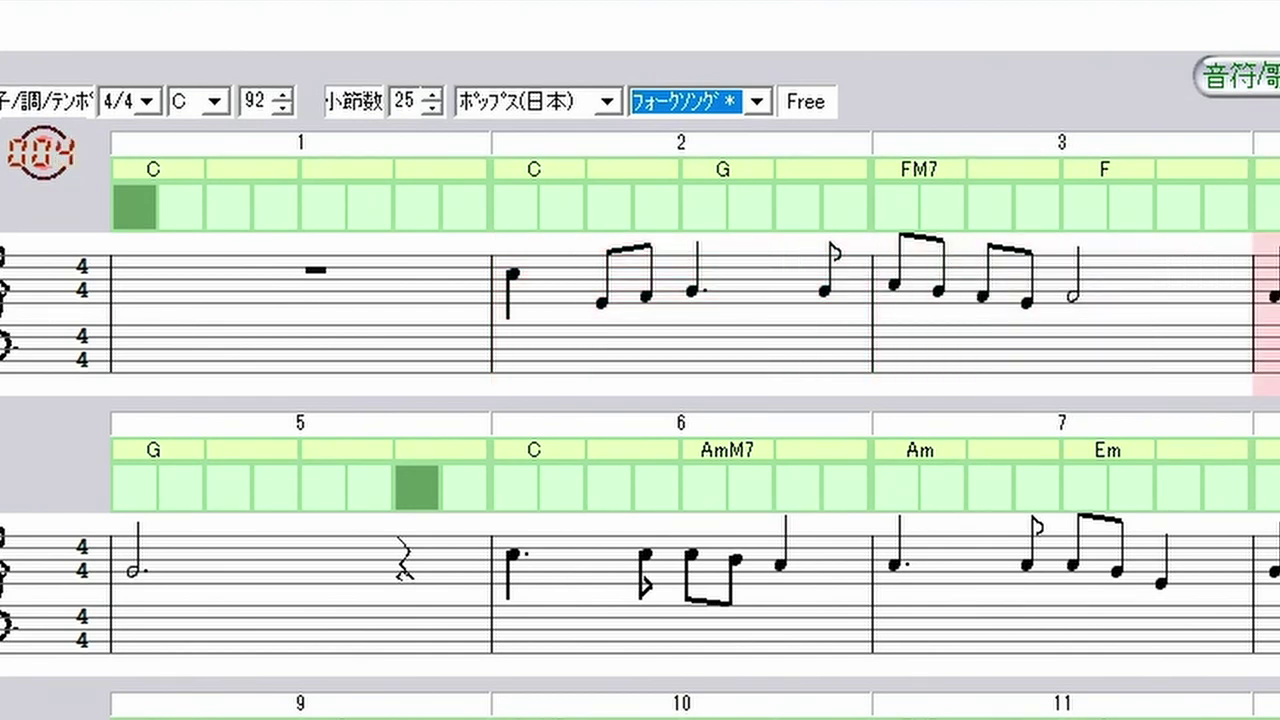
pyautogui.press('space')
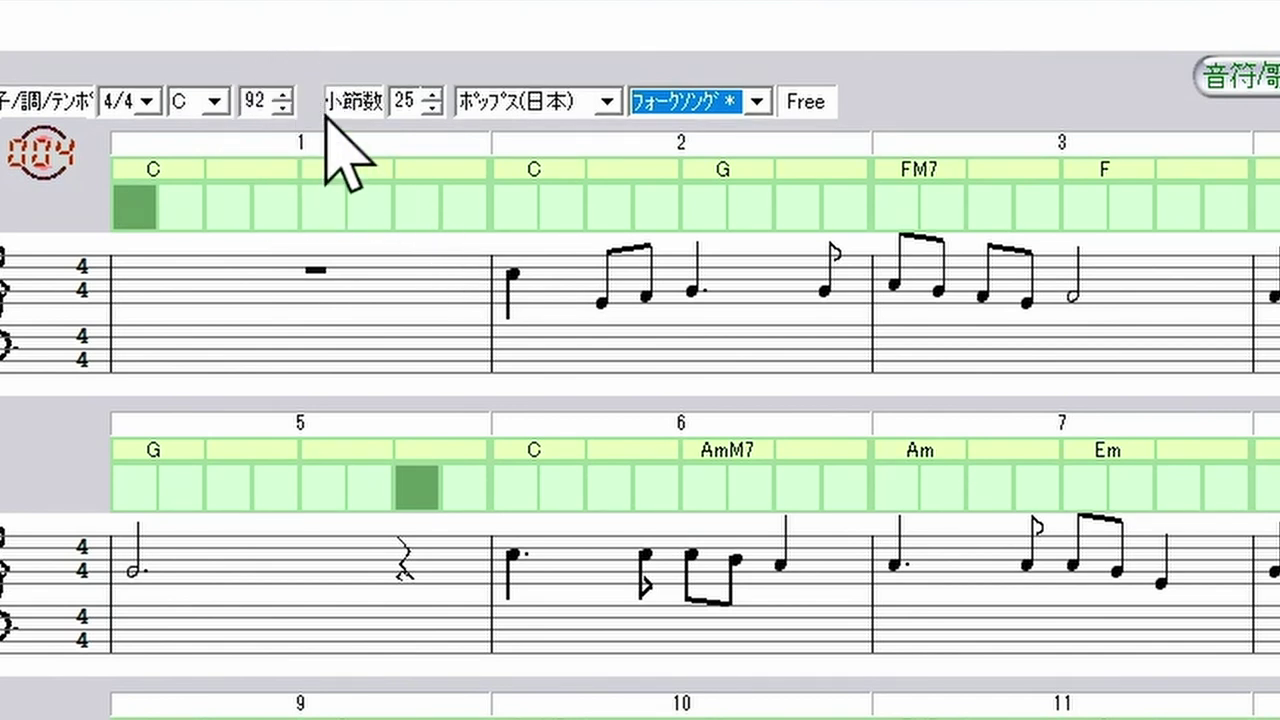
# Set the tempo of the フォークソング arrangement to 95
pyautogui.click(284, 95)
pyautogui.click(284, 95)
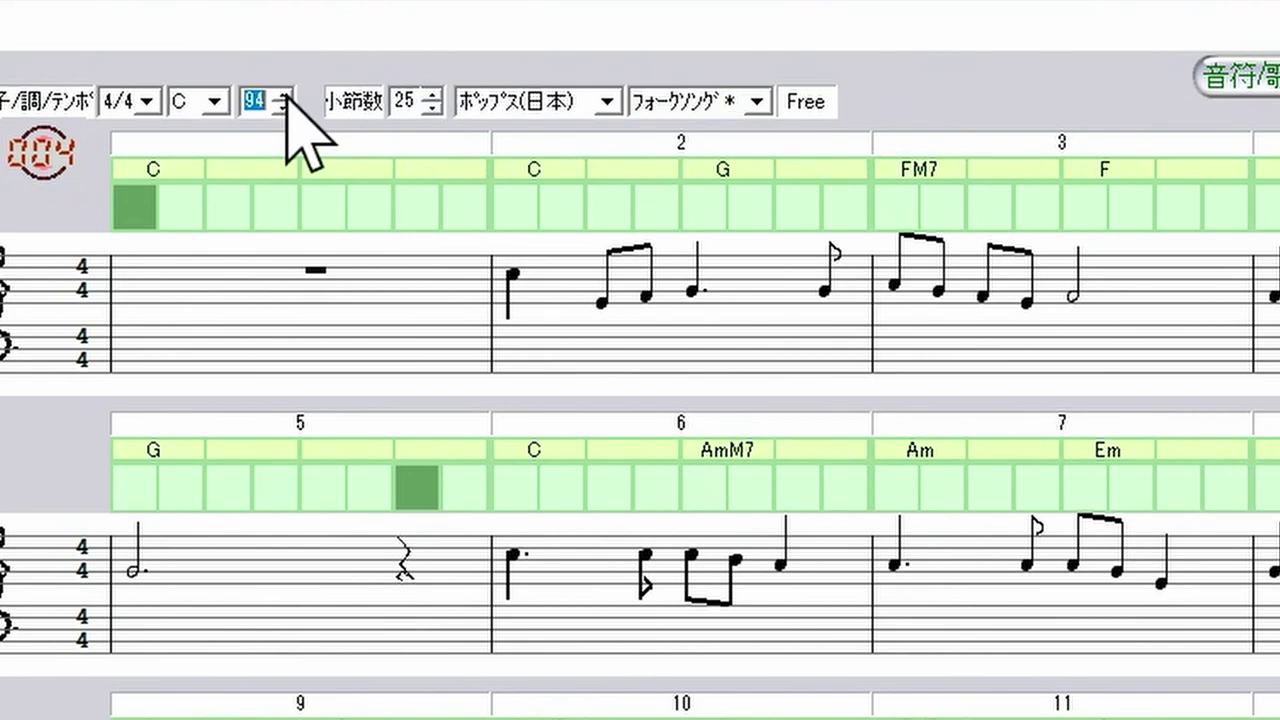
pyautogui.click(284, 95)
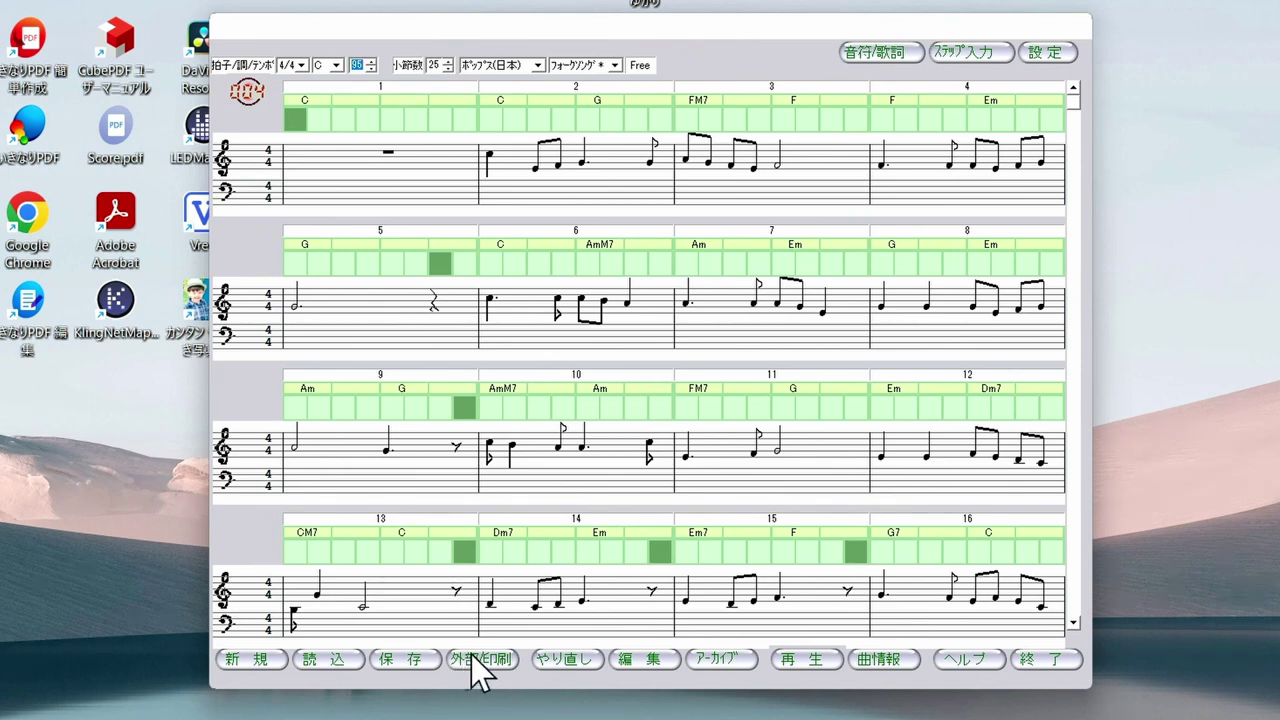
# Export the arrangement as the MIDI file Presence_Folk_Song.mid in the Downloads folder
pyautogui.click(474, 660)
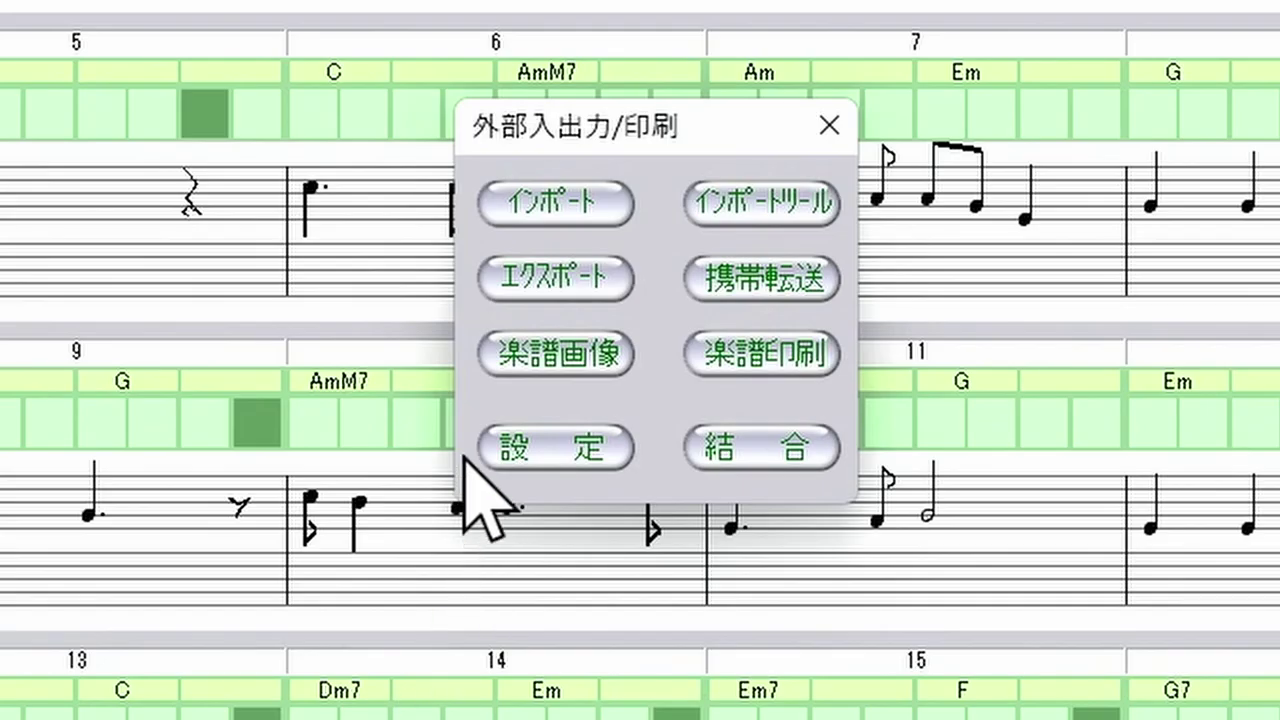
pyautogui.click(534, 270)
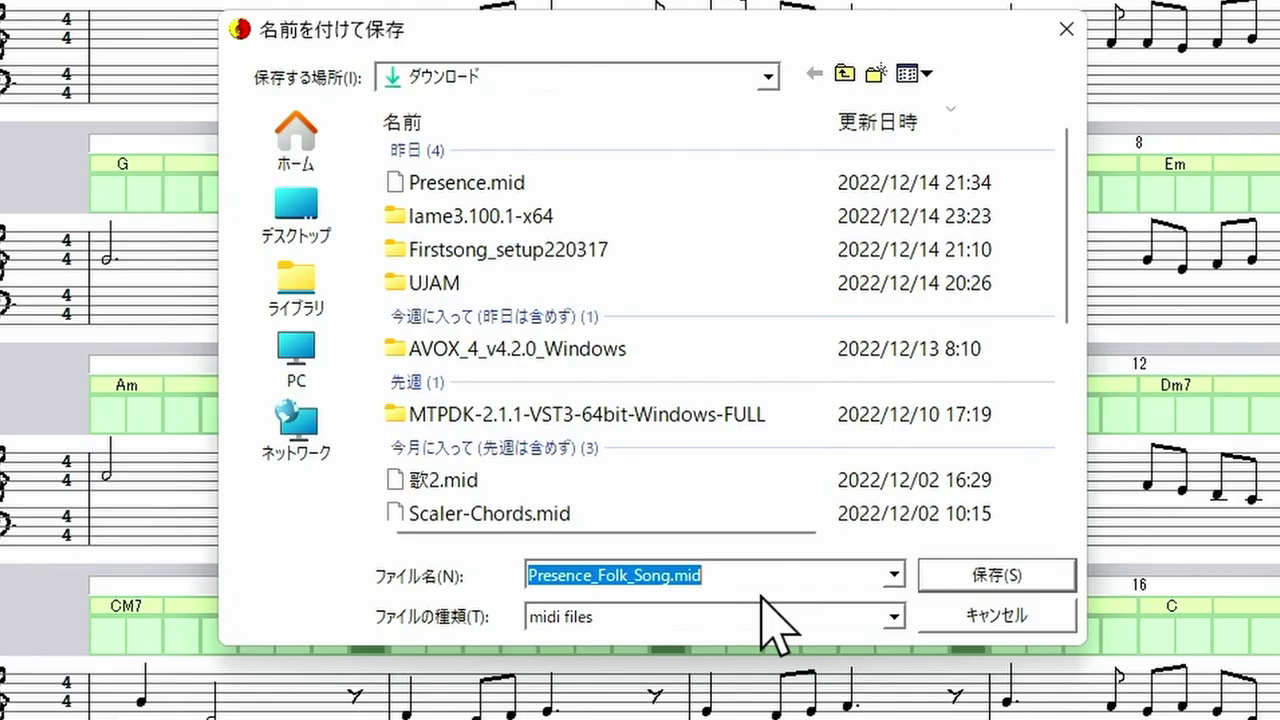
pyautogui.click(935, 583)
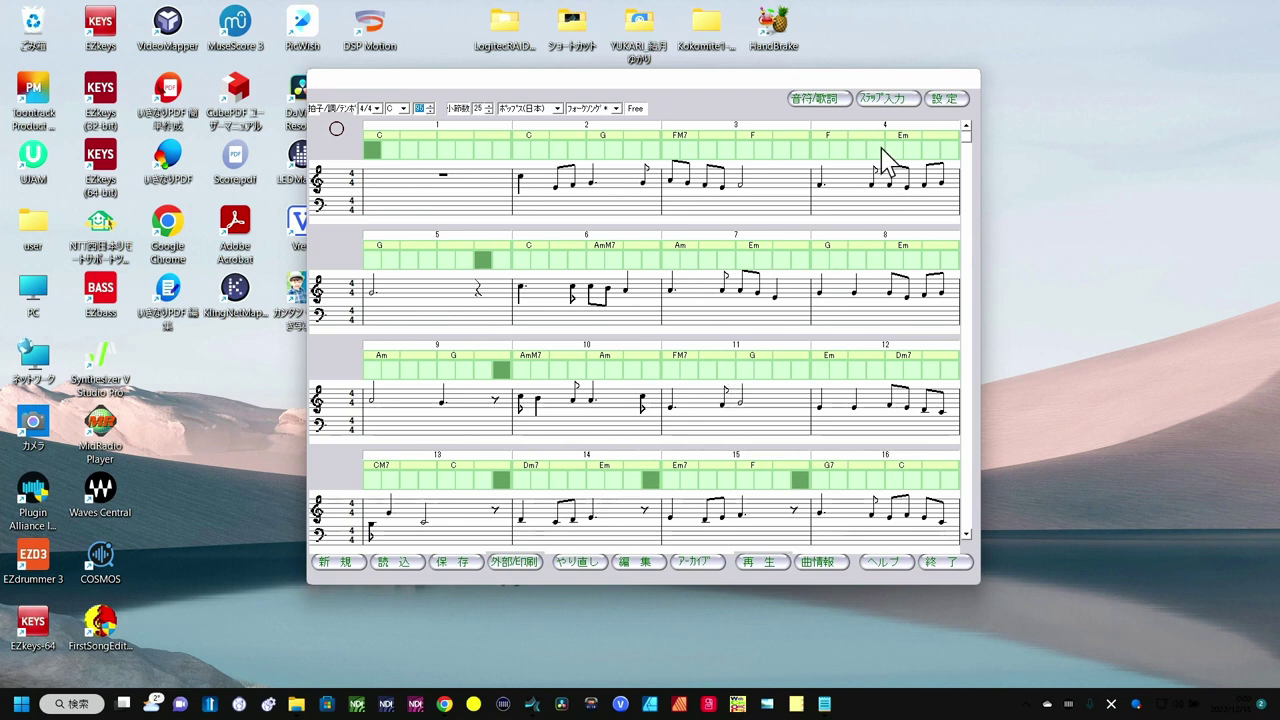
# Switch to Studio One and open Presence_Folk_Song.mid from the Downloads folder, loading its General MIDI sounds
pyautogui.click(536, 708)
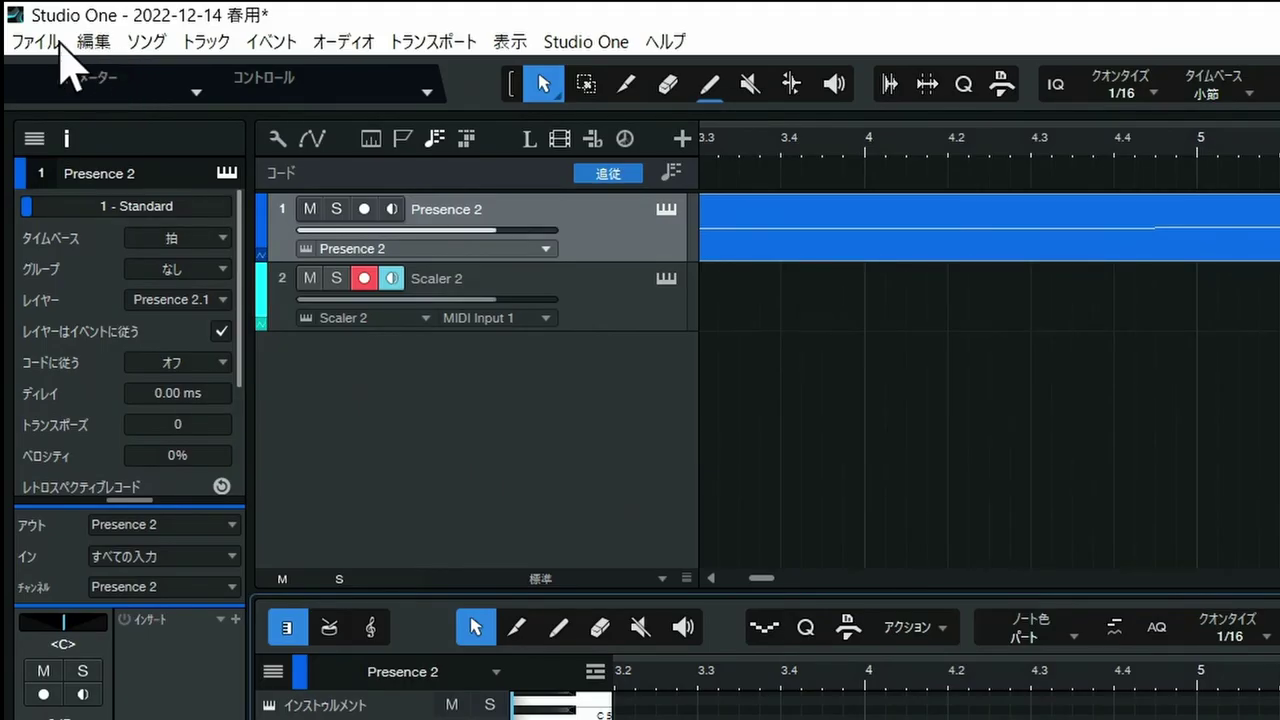
pyautogui.click(30, 23)
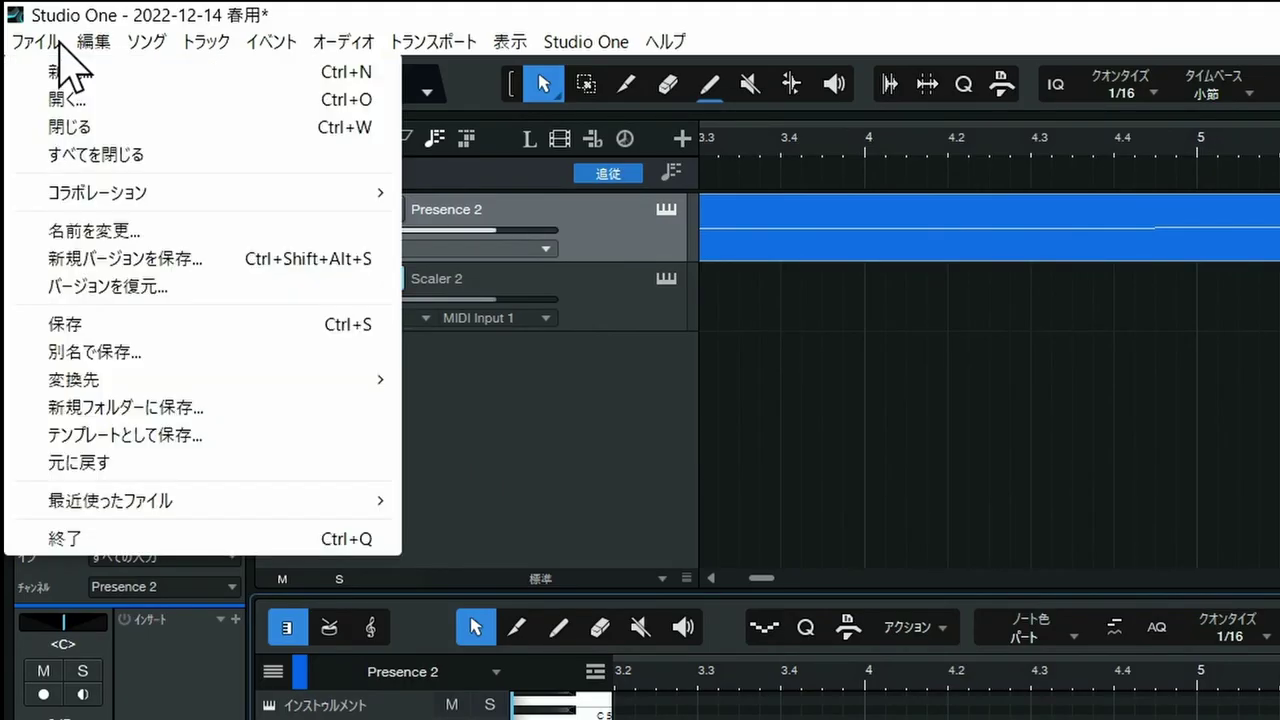
pyautogui.click(65, 99)
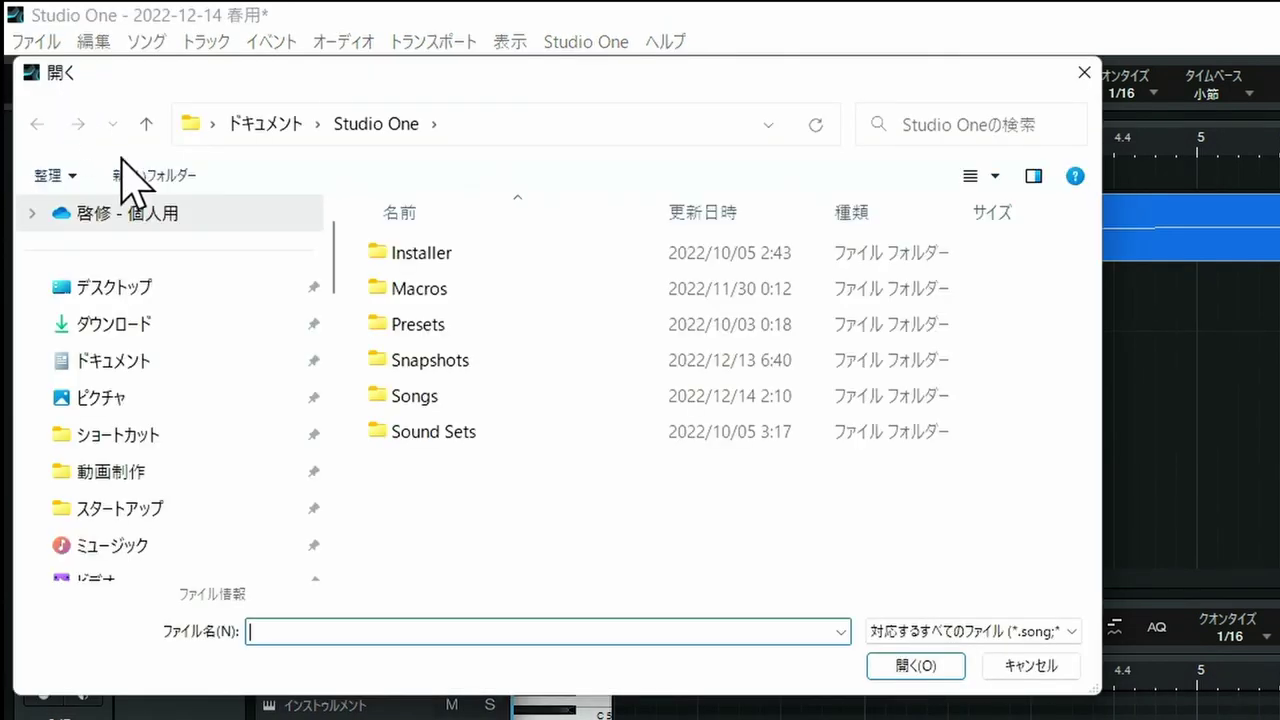
pyautogui.click(210, 312)
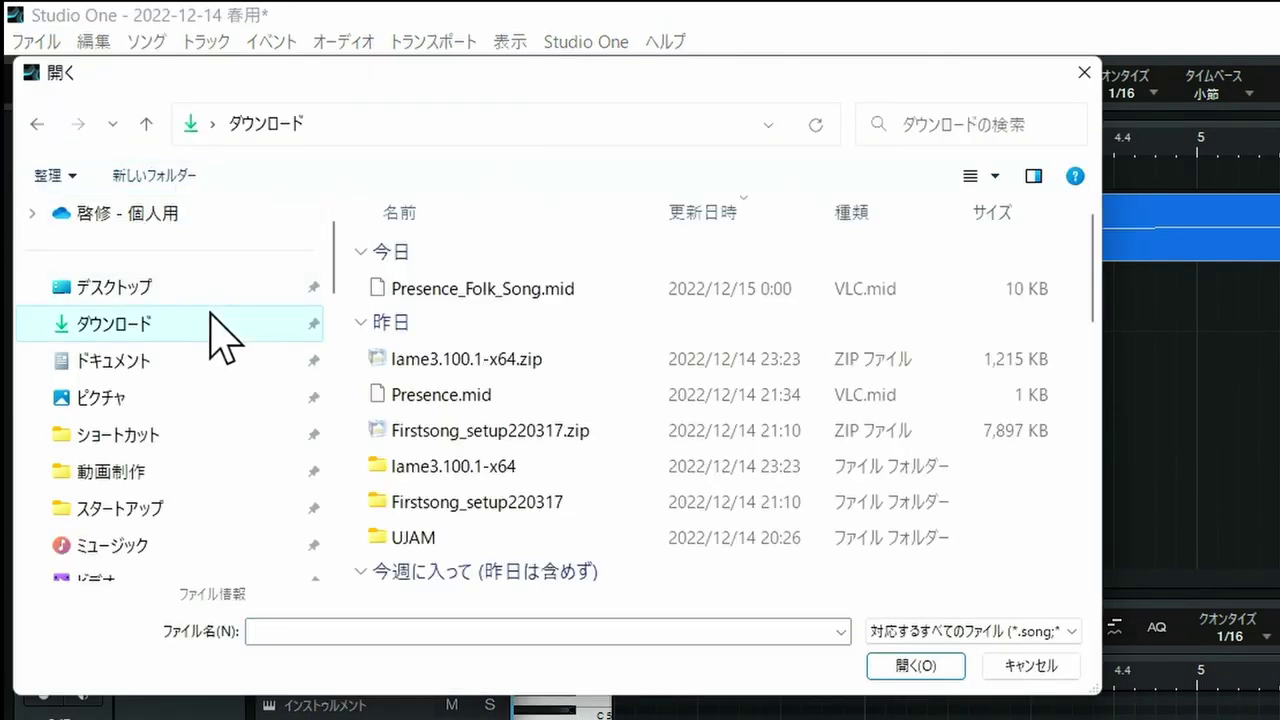
pyautogui.click(428, 289)
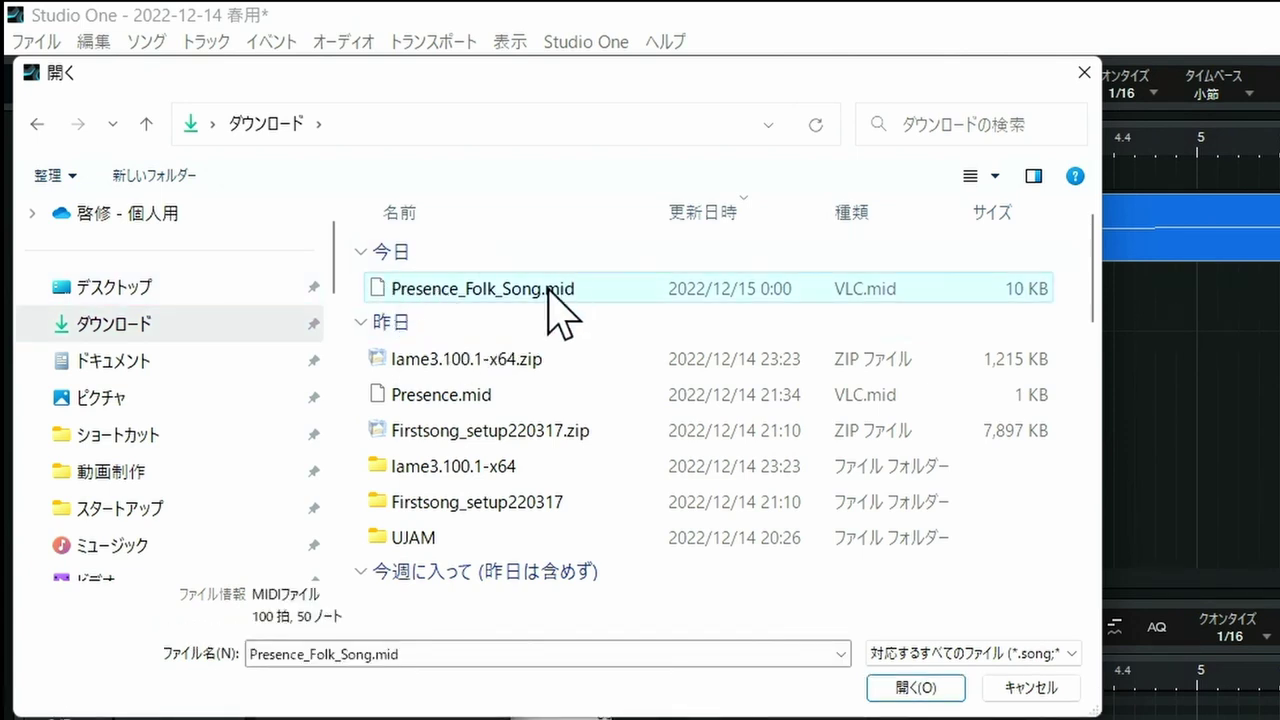
pyautogui.click(904, 688)
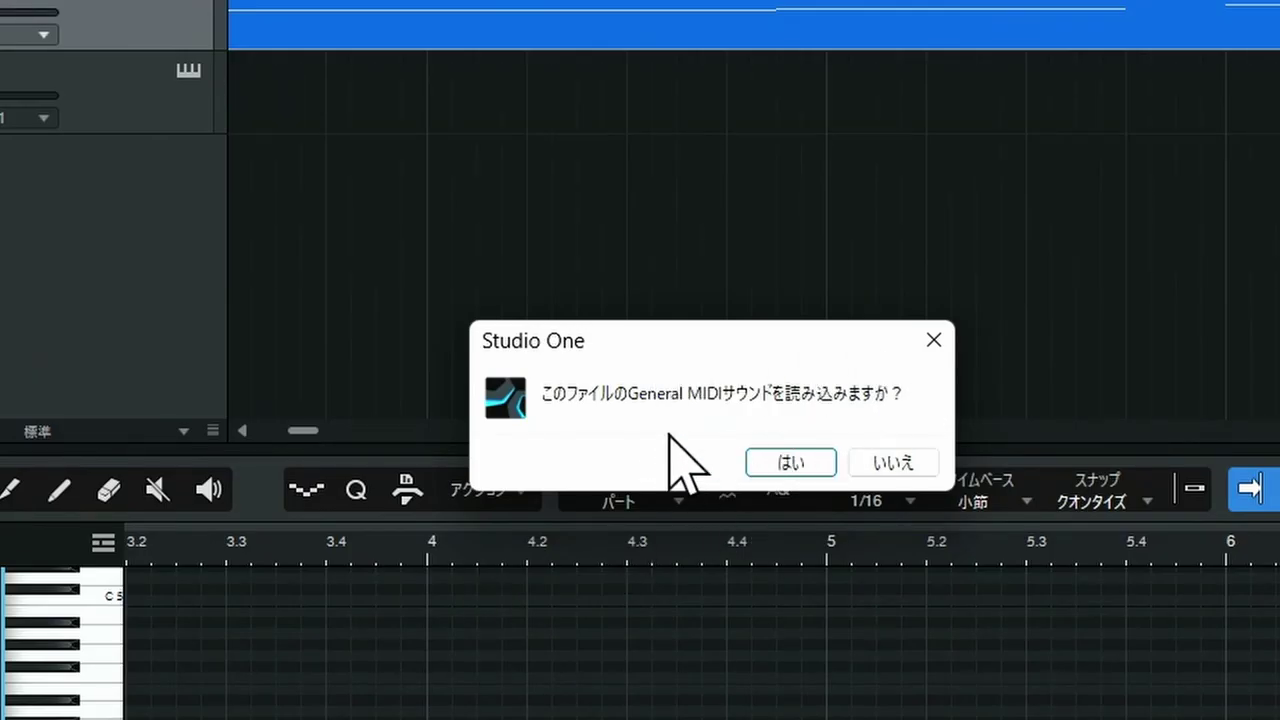
pyautogui.click(788, 465)
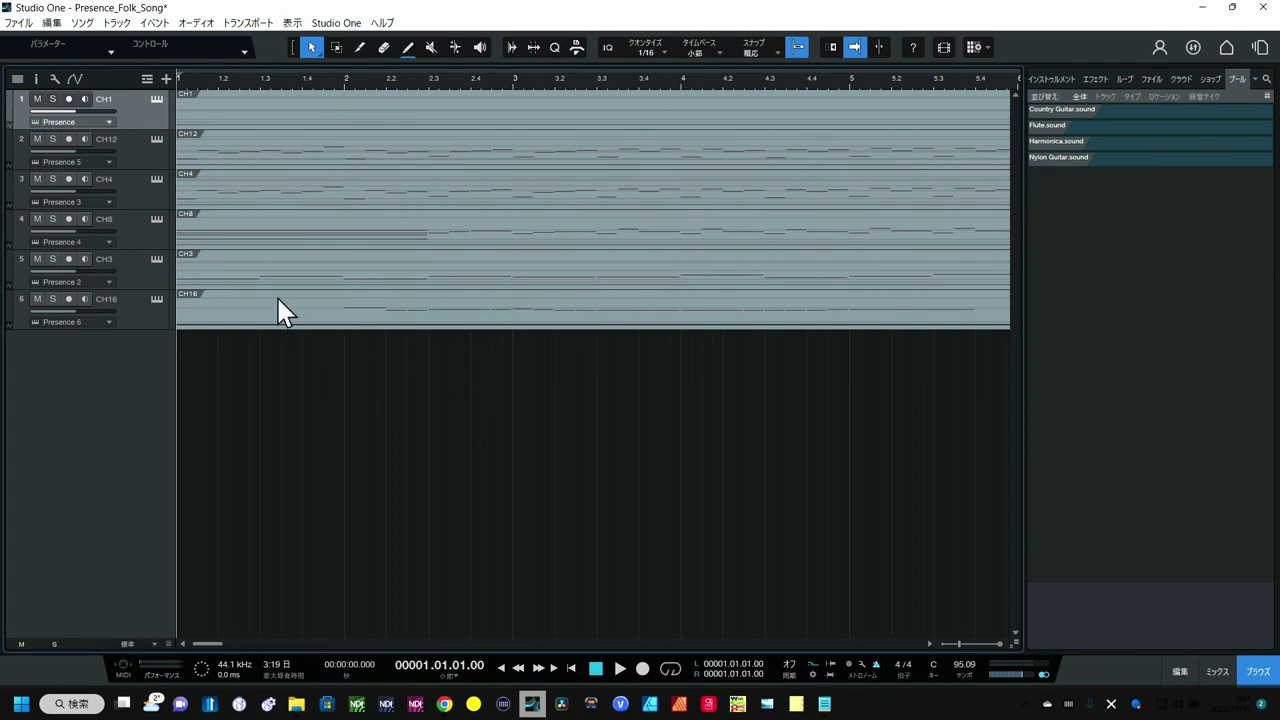
# Widen the track list, then check CH1's Presence instrument and audition the track in solo
pyautogui.moveTo(175, 329); pyautogui.dragTo(292, 330)
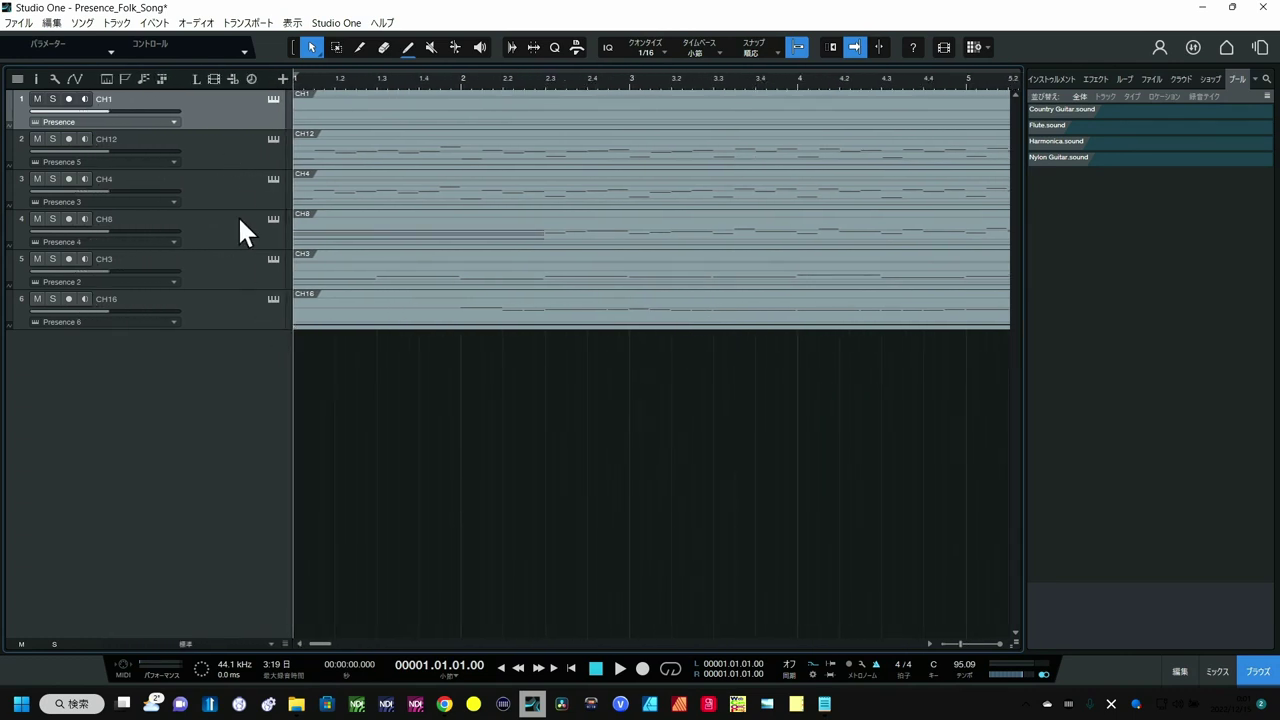
pyautogui.click(274, 99)
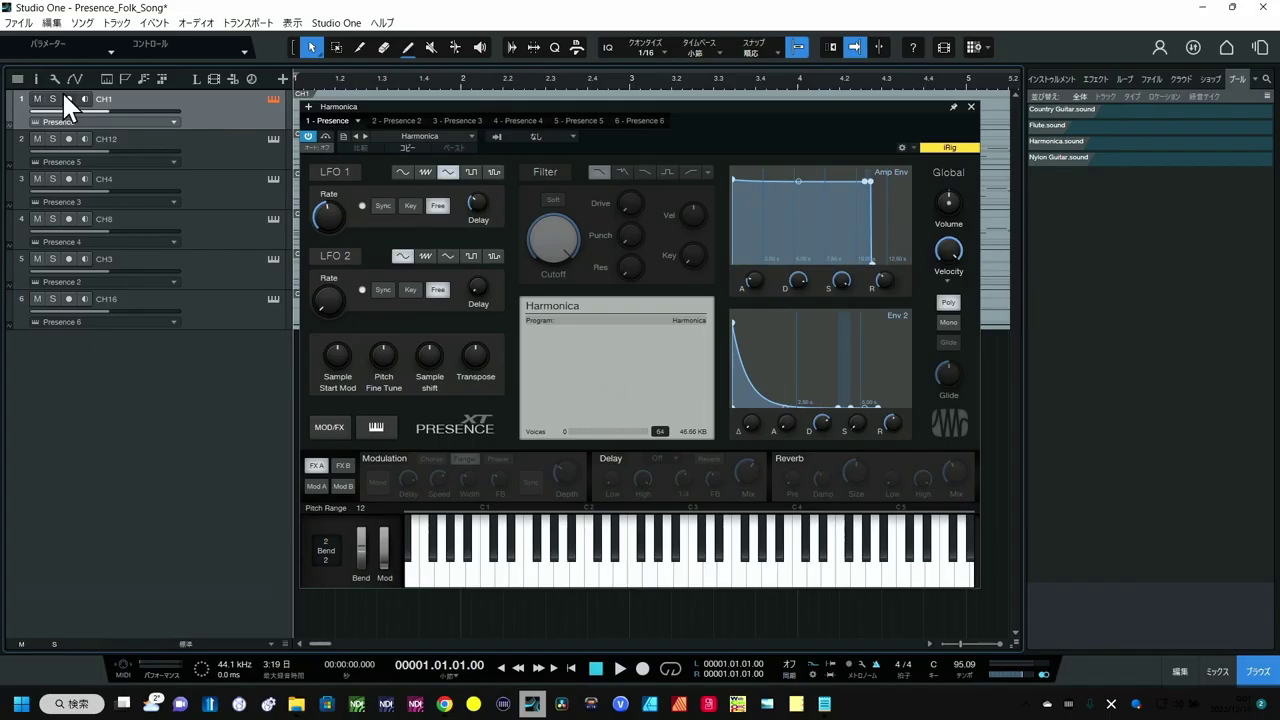
pyautogui.click(54, 98)
pyautogui.click(619, 668)
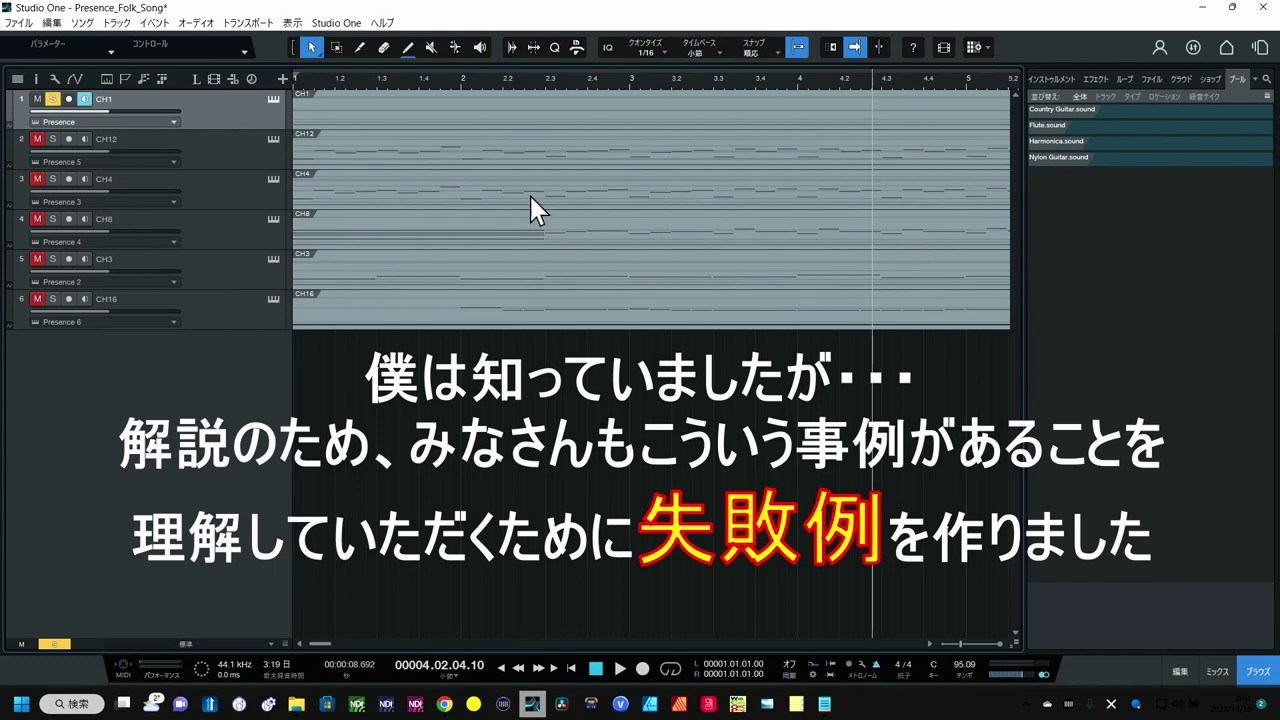
# Open the CH1 part in the note editor and examine its whole pitch and bar range for notes
pyautogui.doubleClick(322, 125)
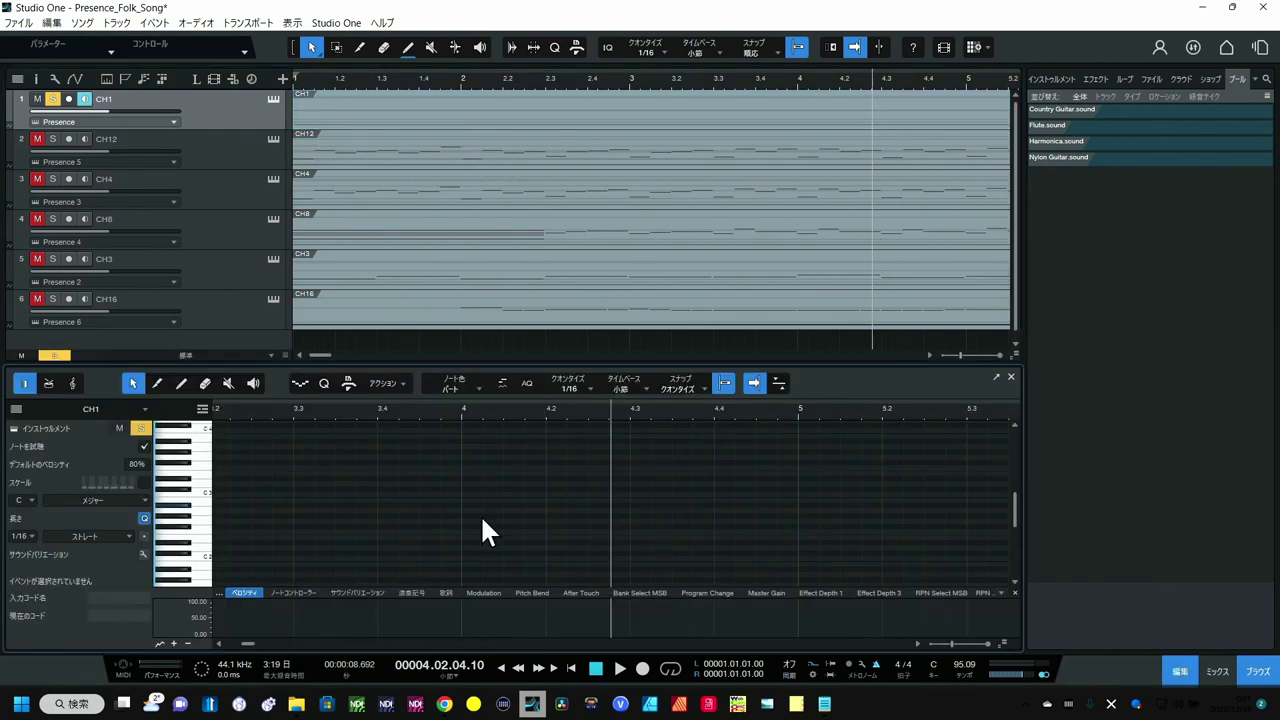
pyautogui.scroll(-3, 482, 517)
pyautogui.scroll(3, 482, 514)
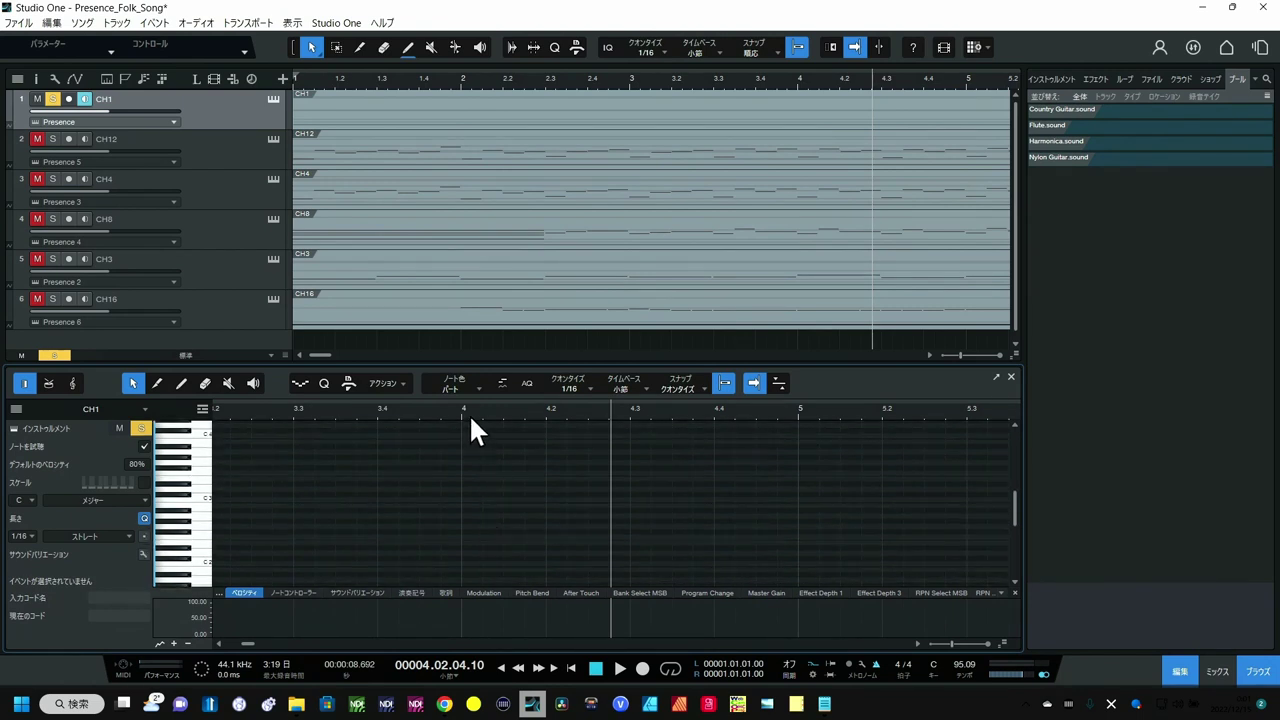
pyautogui.scroll(-3, 472, 430)
pyautogui.scroll(5, 490, 478)
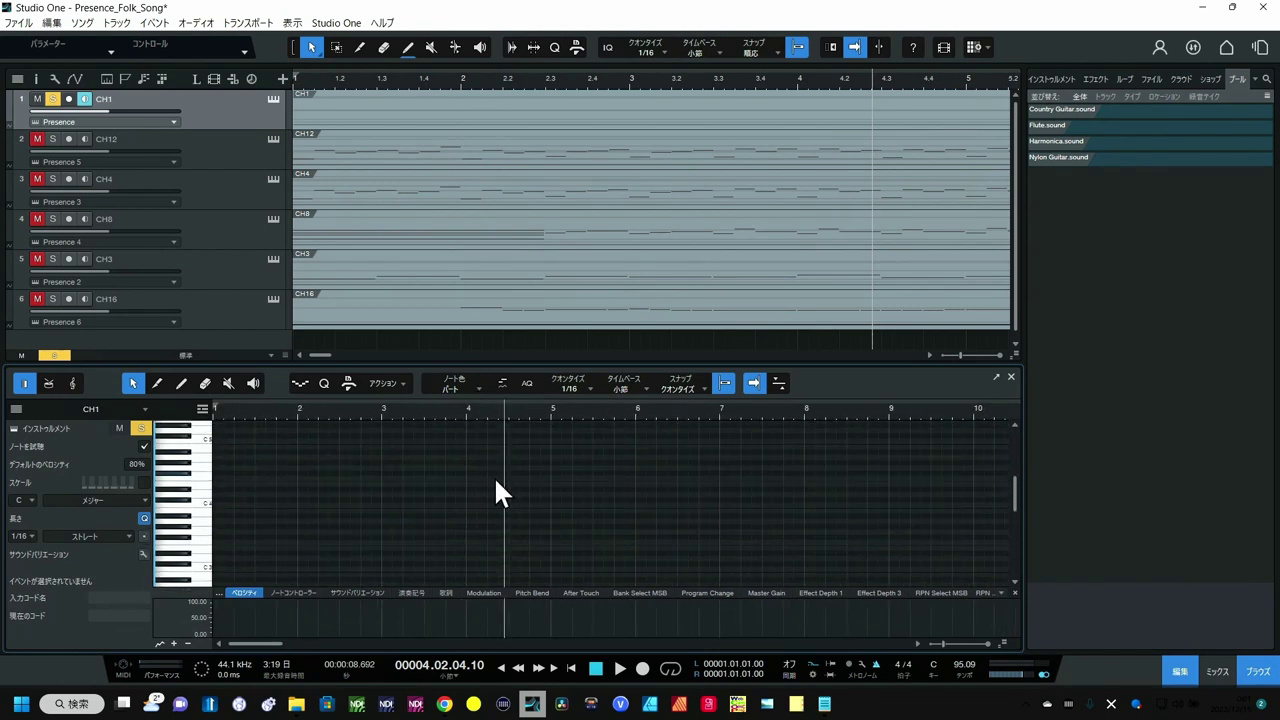
pyautogui.scroll(3, 492, 495)
# Color the CH12 track turquoise and make the track slightly taller
pyautogui.click(10, 153)
pyautogui.click(9, 151)
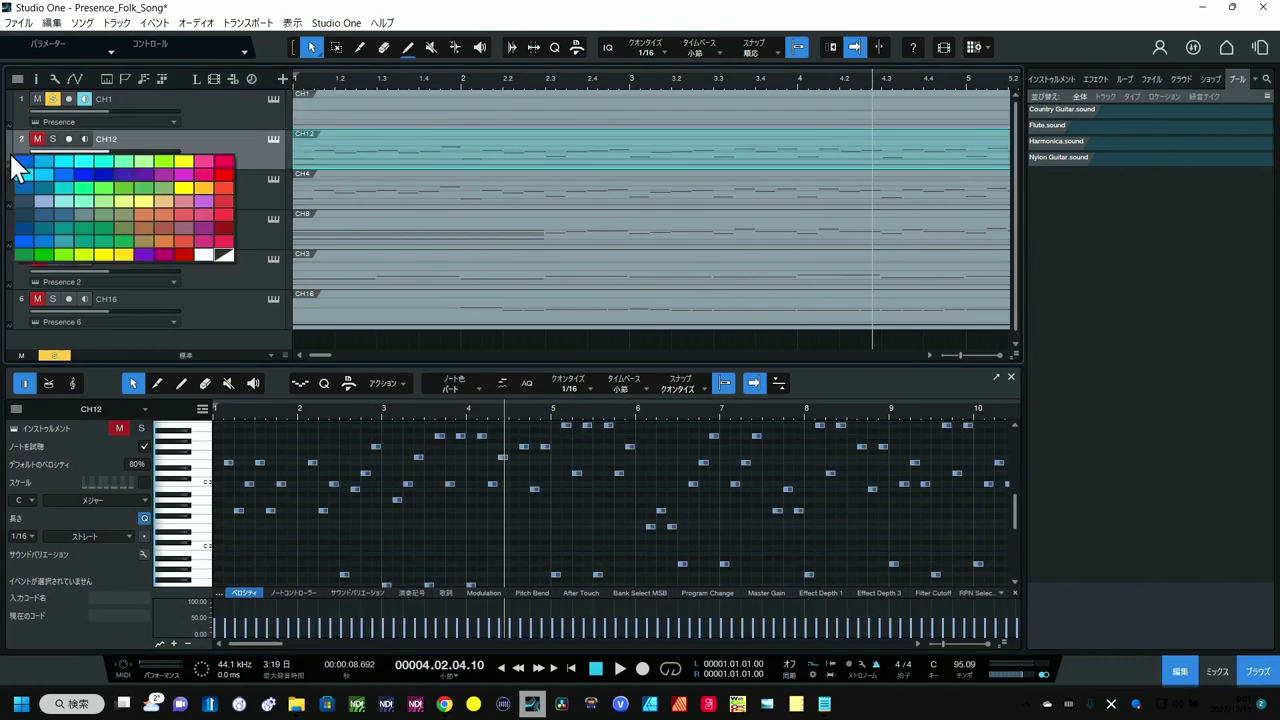
pyautogui.click(96, 162)
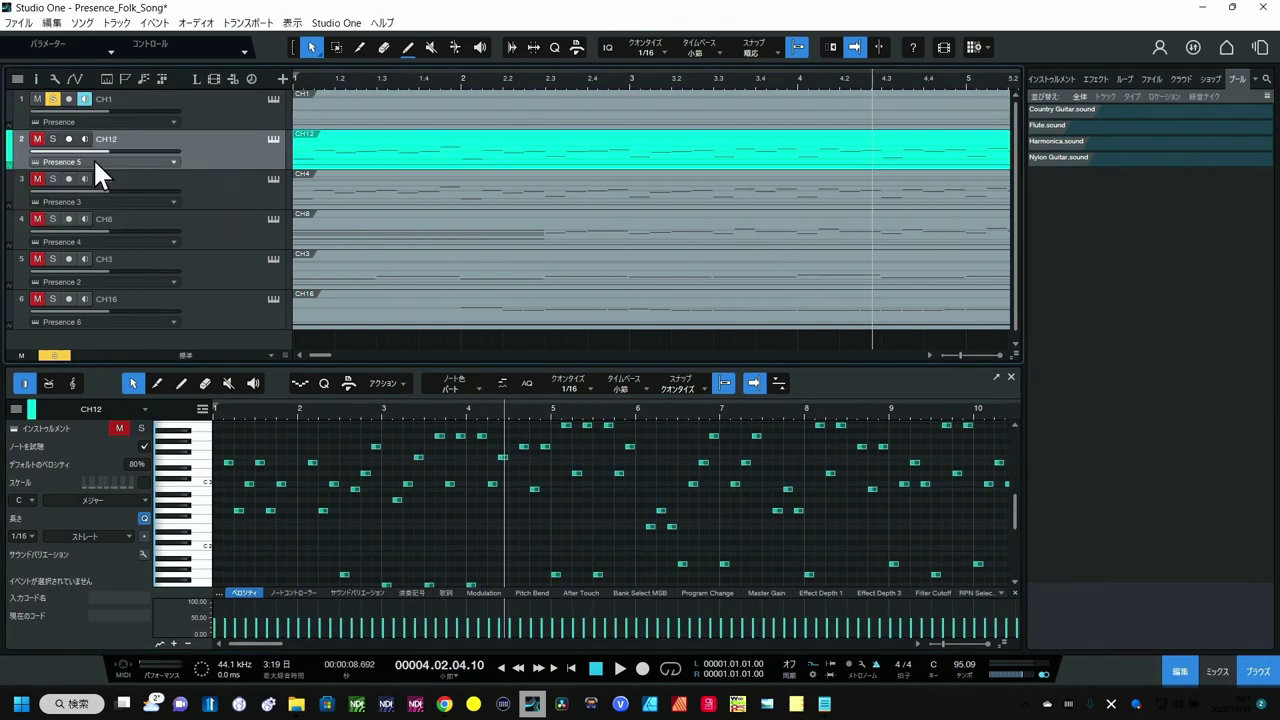
pyautogui.moveTo(260, 170)
pyautogui.mouseDown()
pyautogui.moveTo(260, 212)
pyautogui.moveTo(260, 177)
pyautogui.mouseUp()
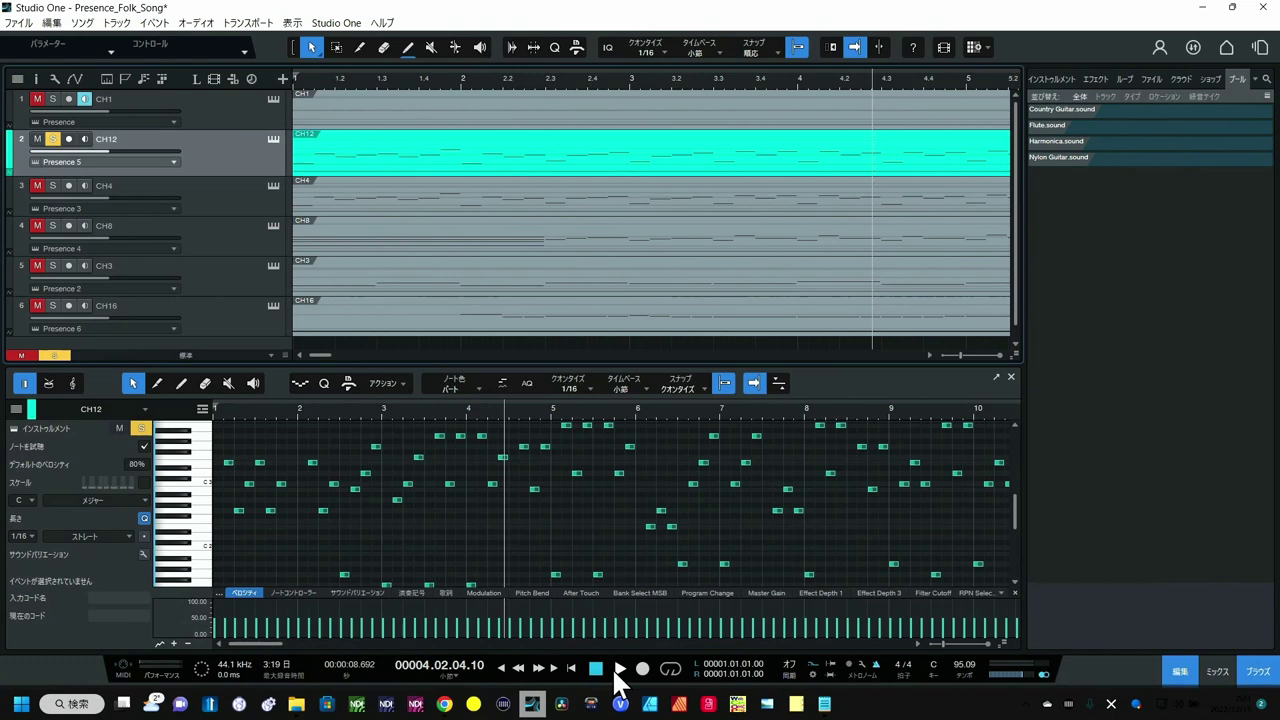
# Audition CH12 in solo, adding CH4, CH8, CH3 and CH16 to the soloed tracks between playbacks
pyautogui.click(616, 669)
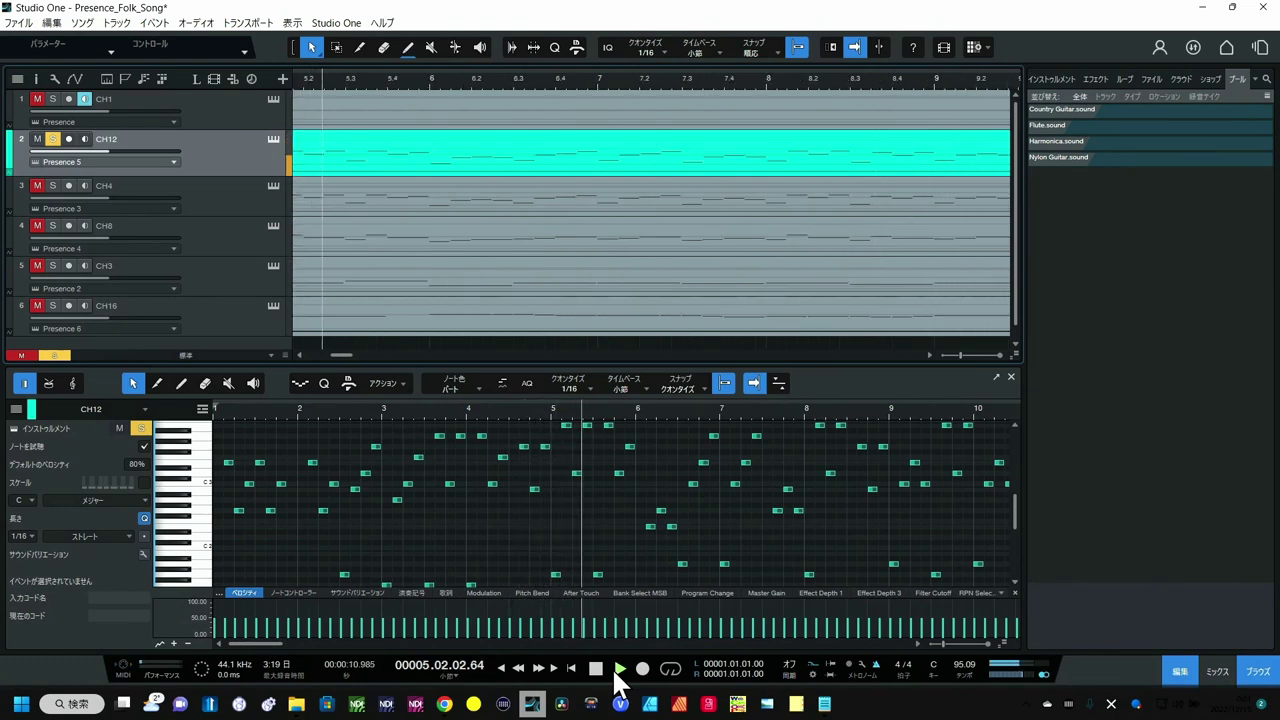
pyautogui.click(597, 668)
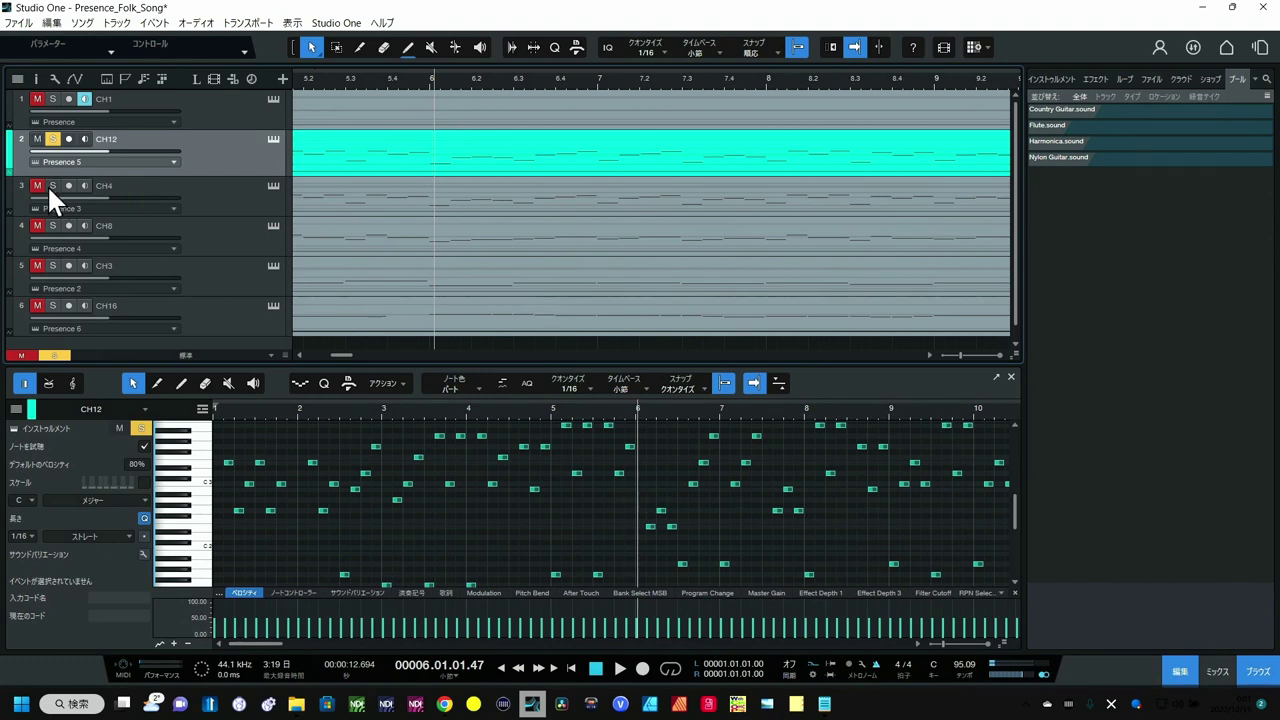
pyautogui.click(620, 669)
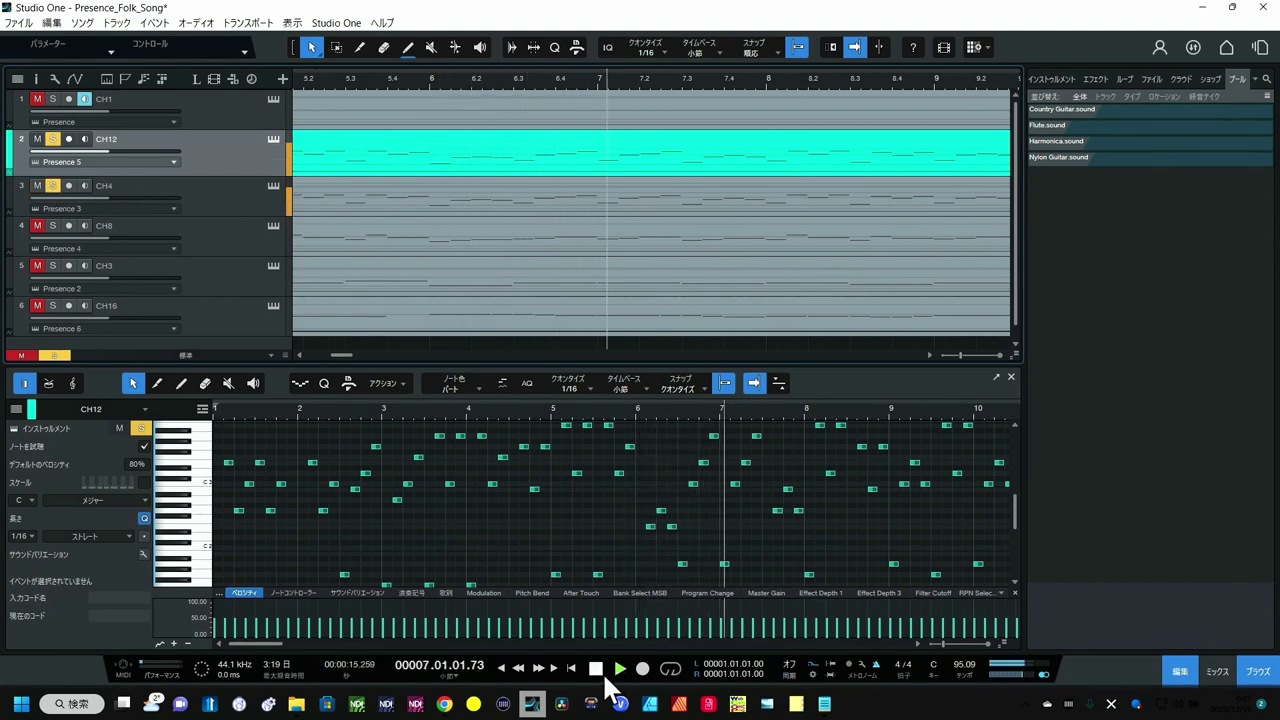
pyautogui.click(596, 668)
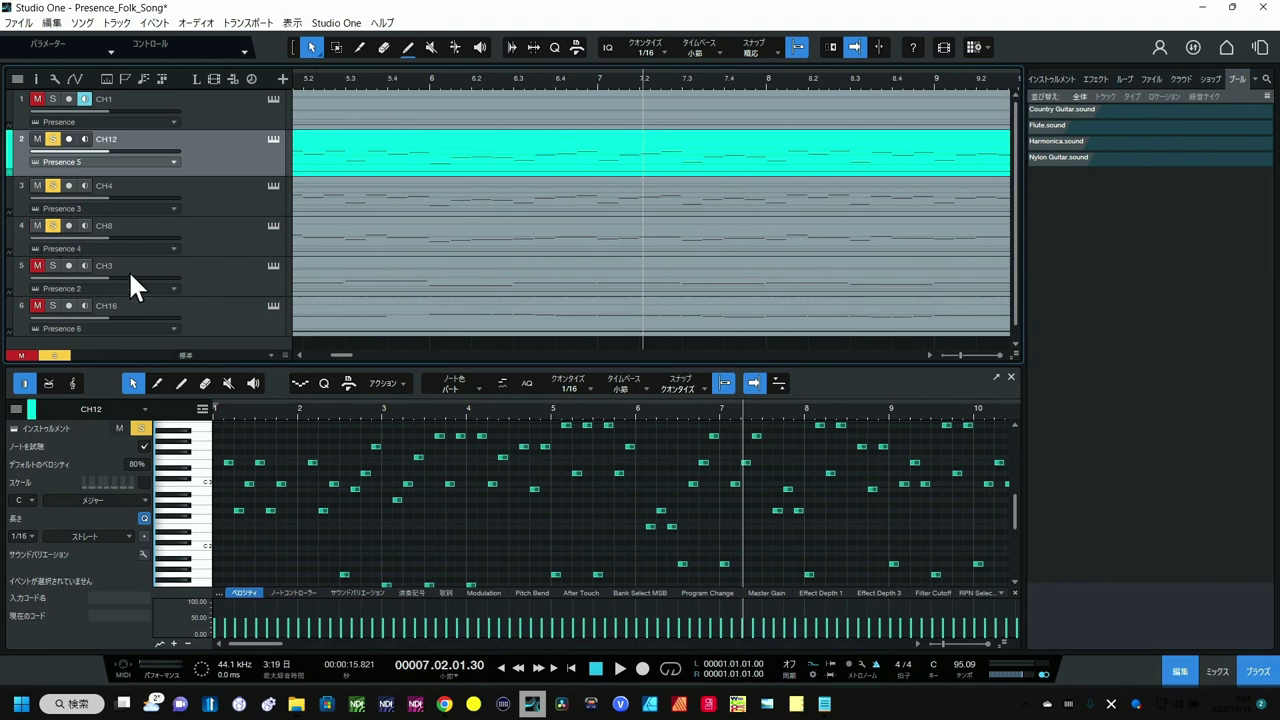
pyautogui.click(620, 669)
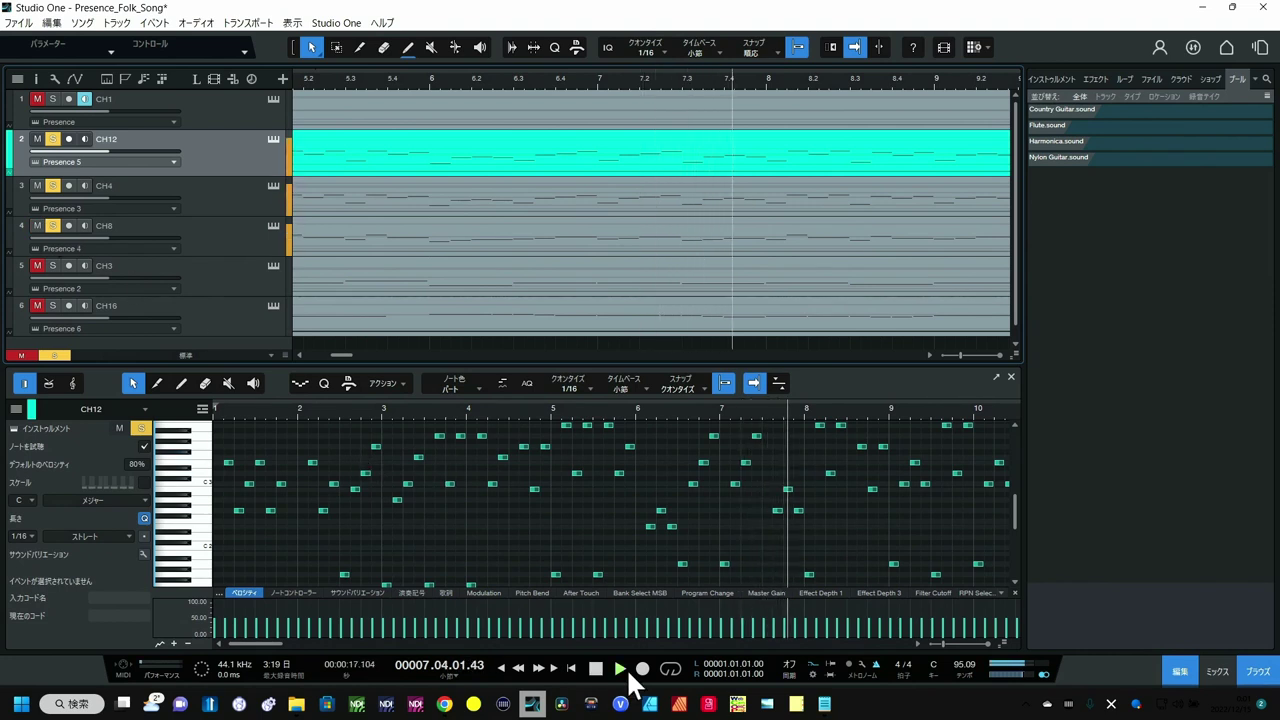
pyautogui.click(597, 669)
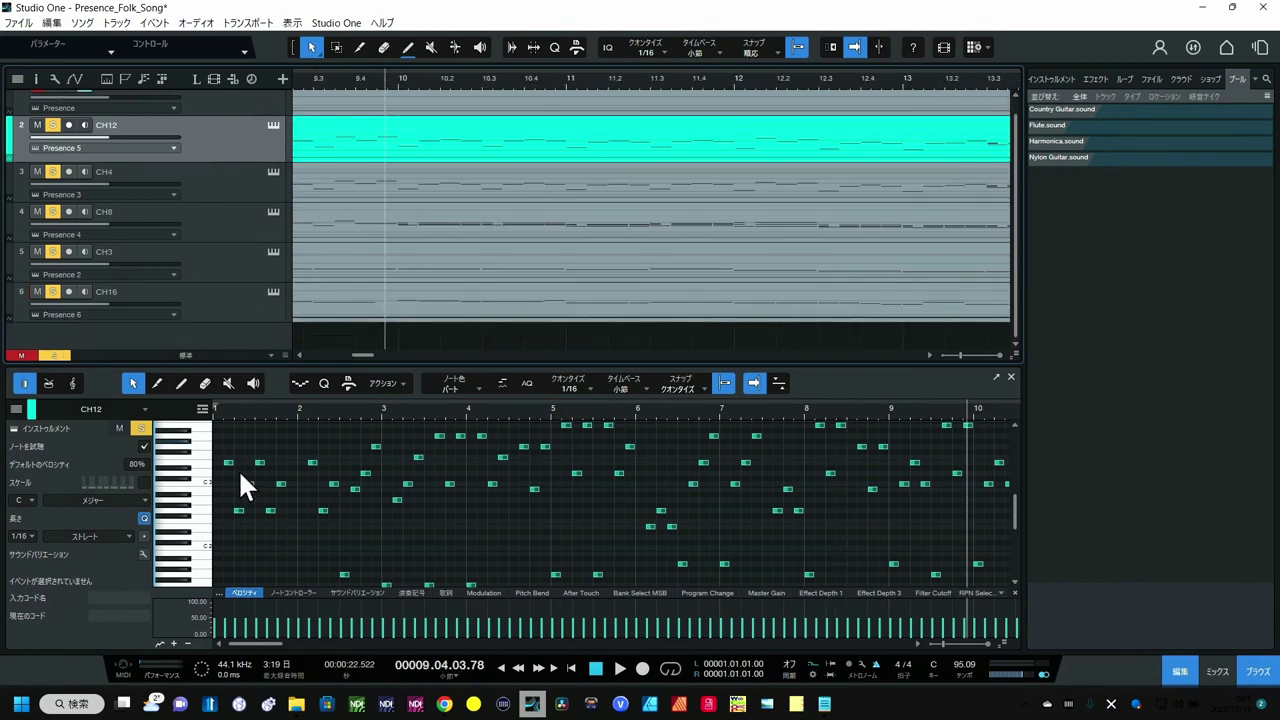
pyautogui.click(621, 670)
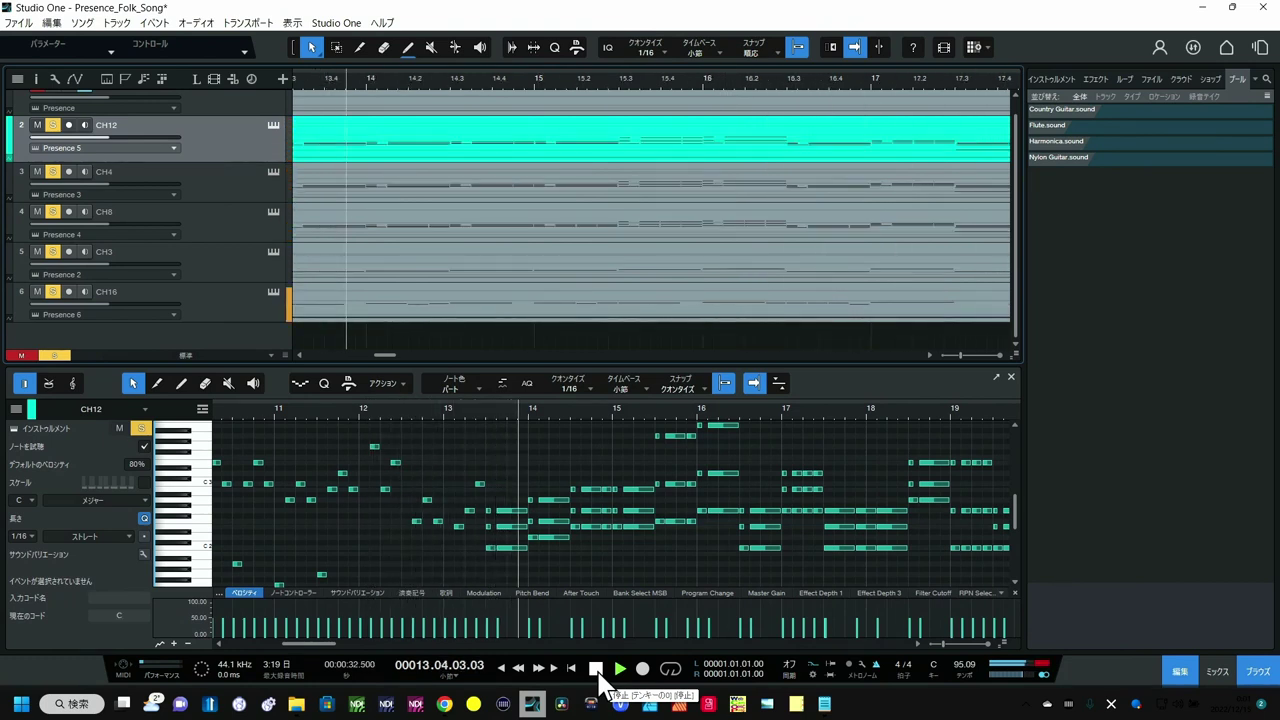
pyautogui.click(596, 669)
# Review the notes of the CH4 and CH8 tracks, and audition the CH16 track in solo
pyautogui.click(238, 193)
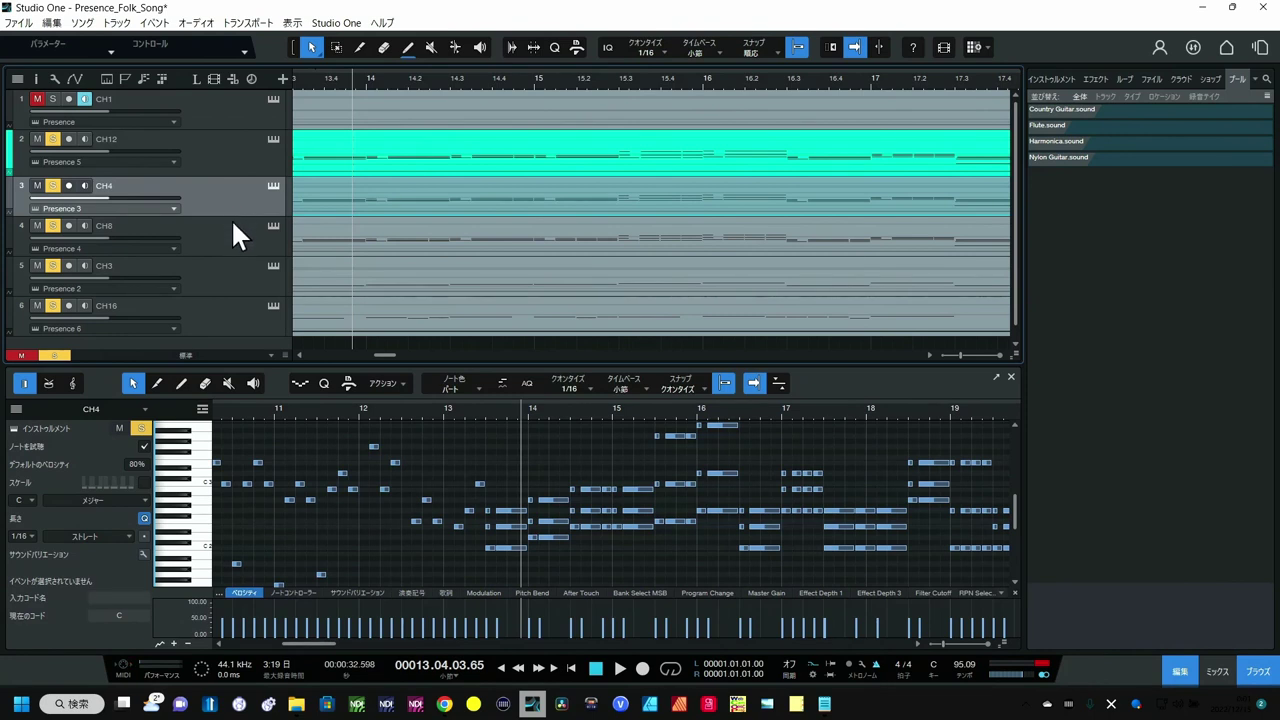
pyautogui.click(231, 222)
pyautogui.click(185, 318)
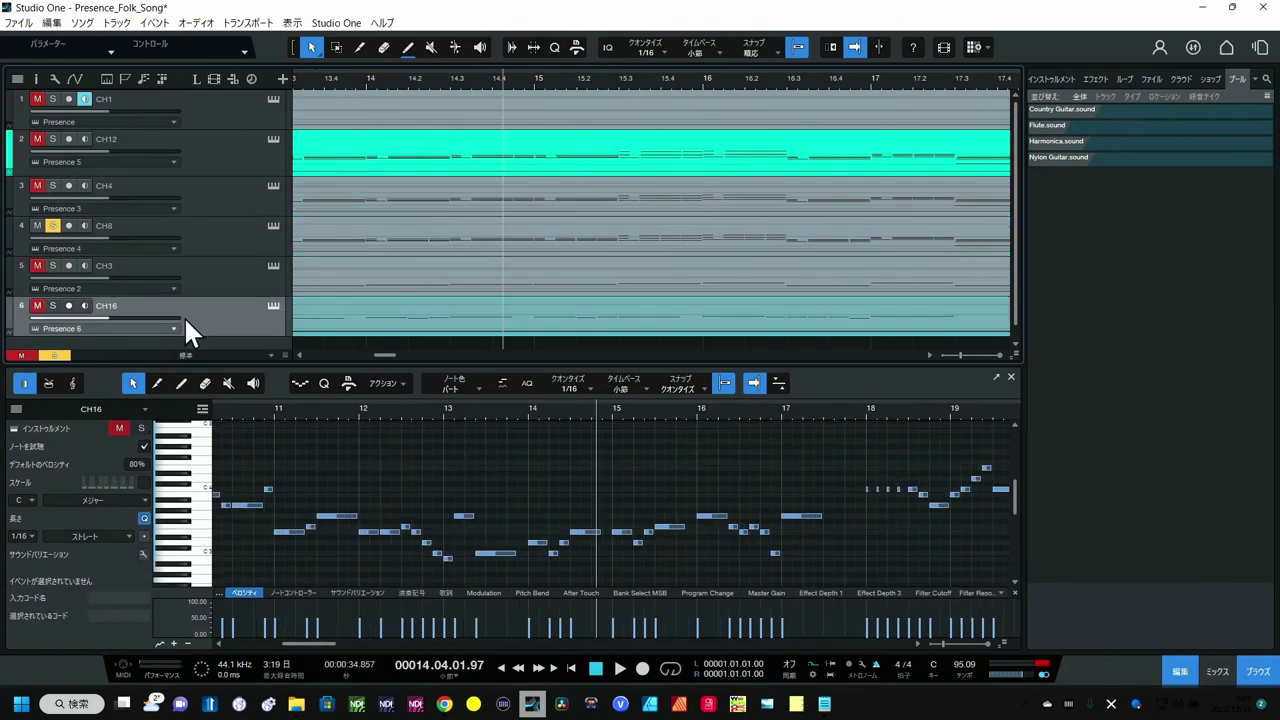
pyautogui.click(38, 222)
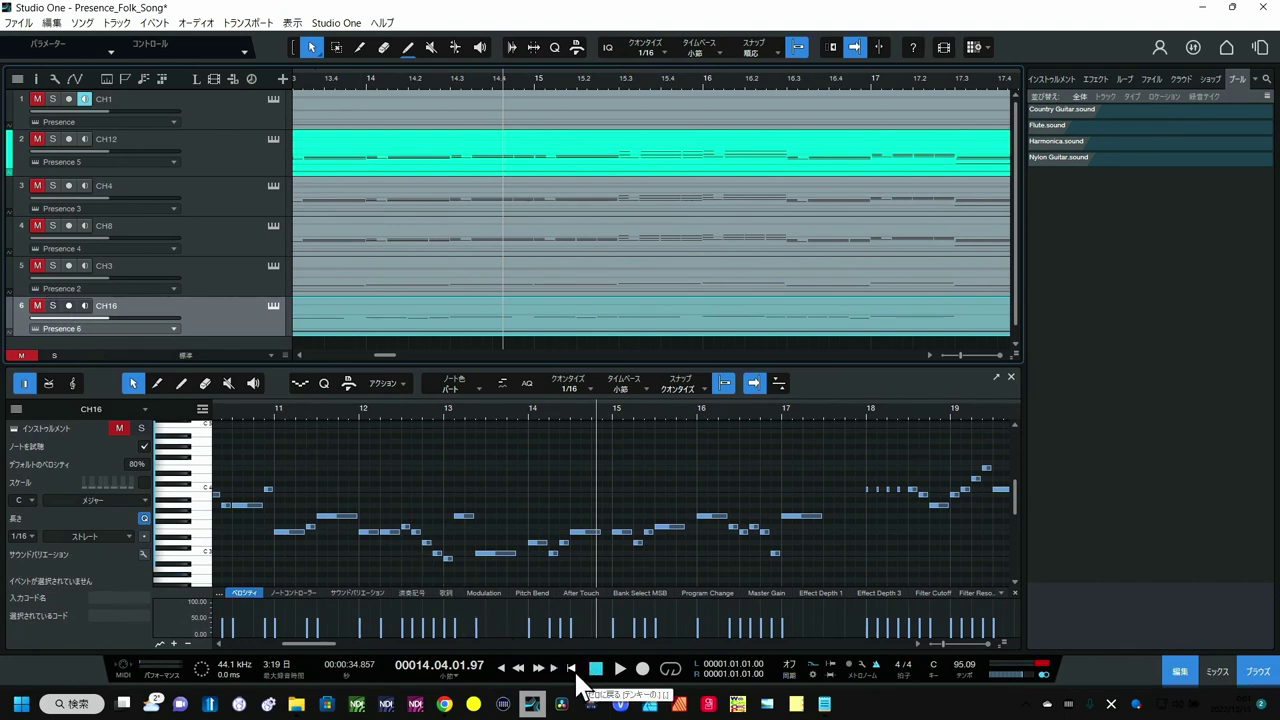
pyautogui.click(621, 670)
pyautogui.click(53, 306)
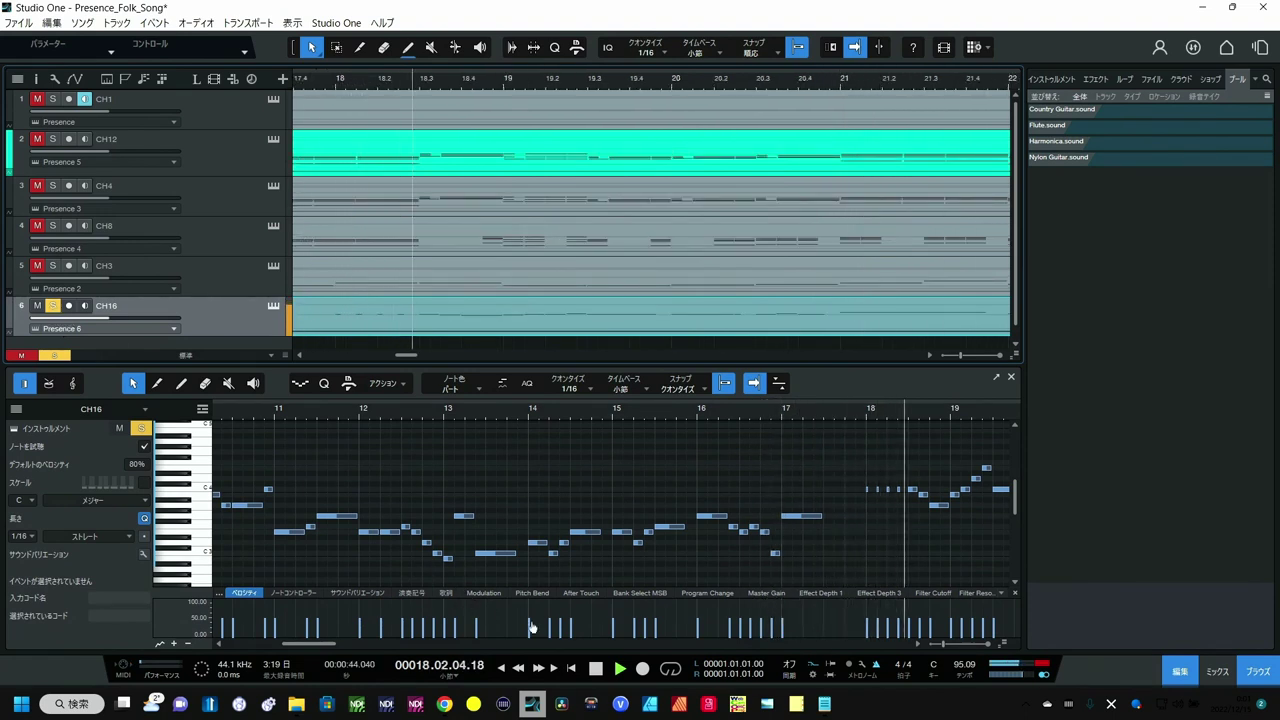
pyautogui.click(596, 669)
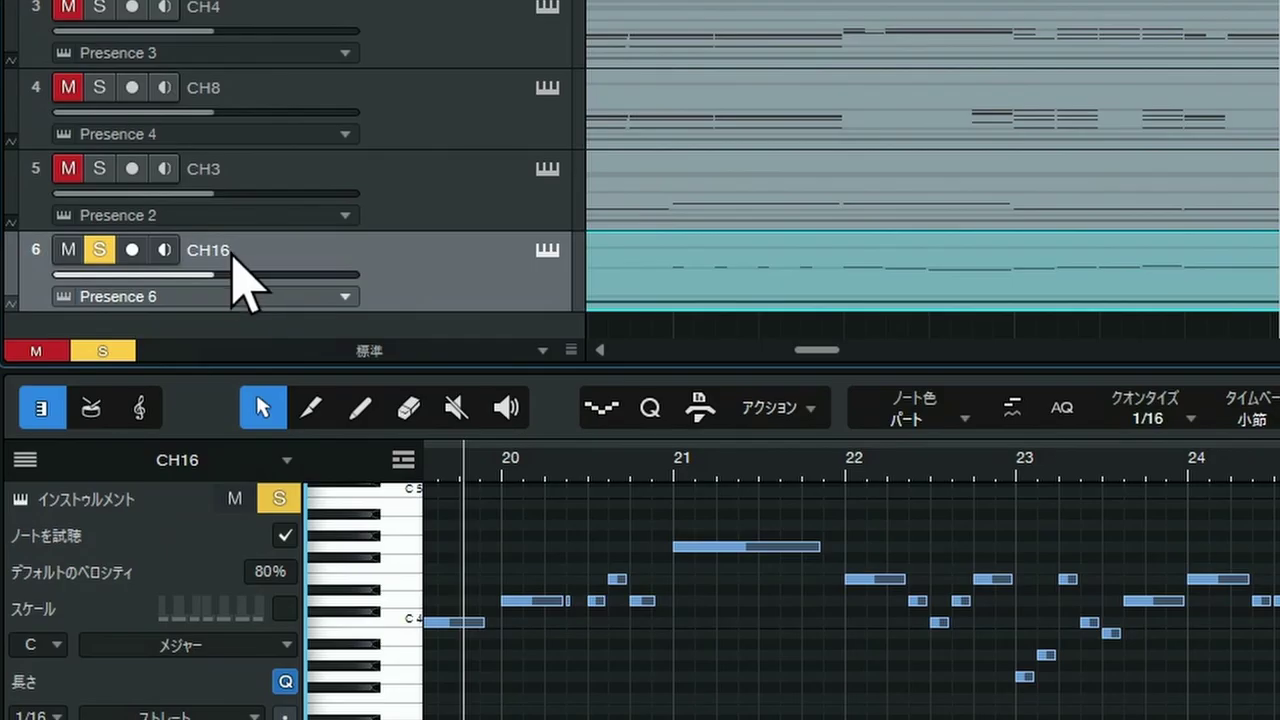
# Rename the CH16 track as メロディ
pyautogui.doubleClick(118, 307)
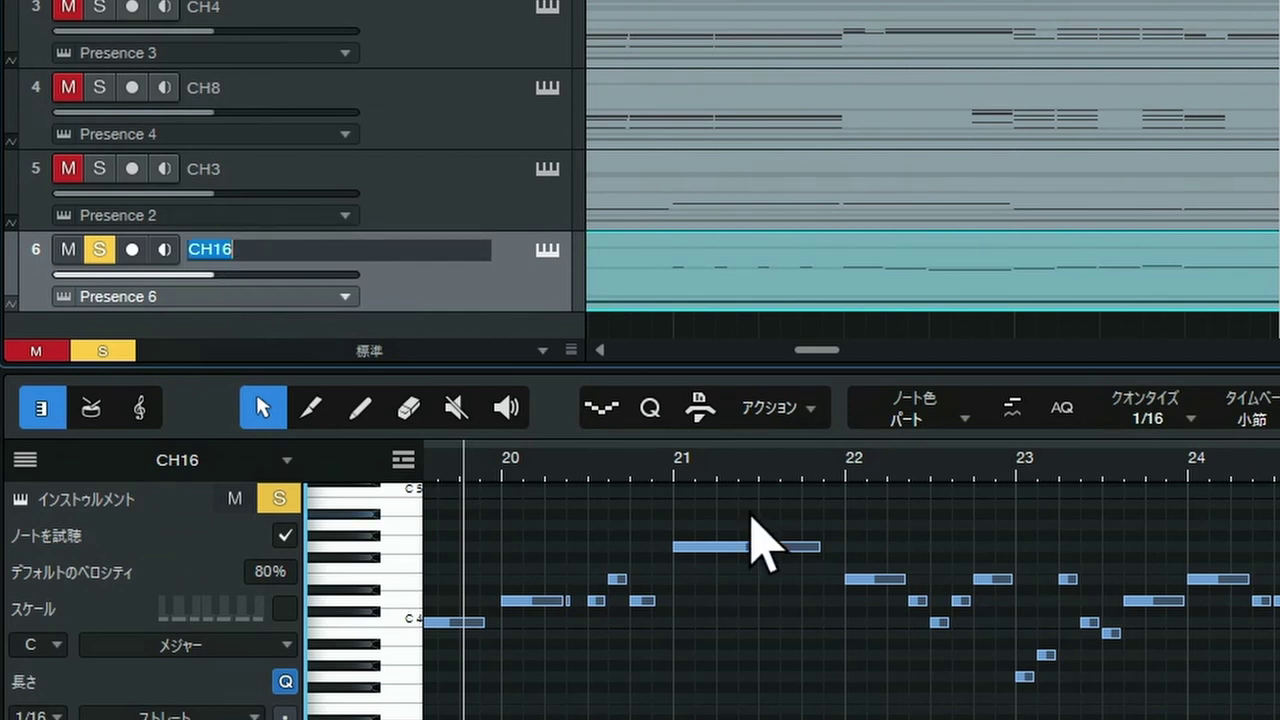
pyautogui.write('me')
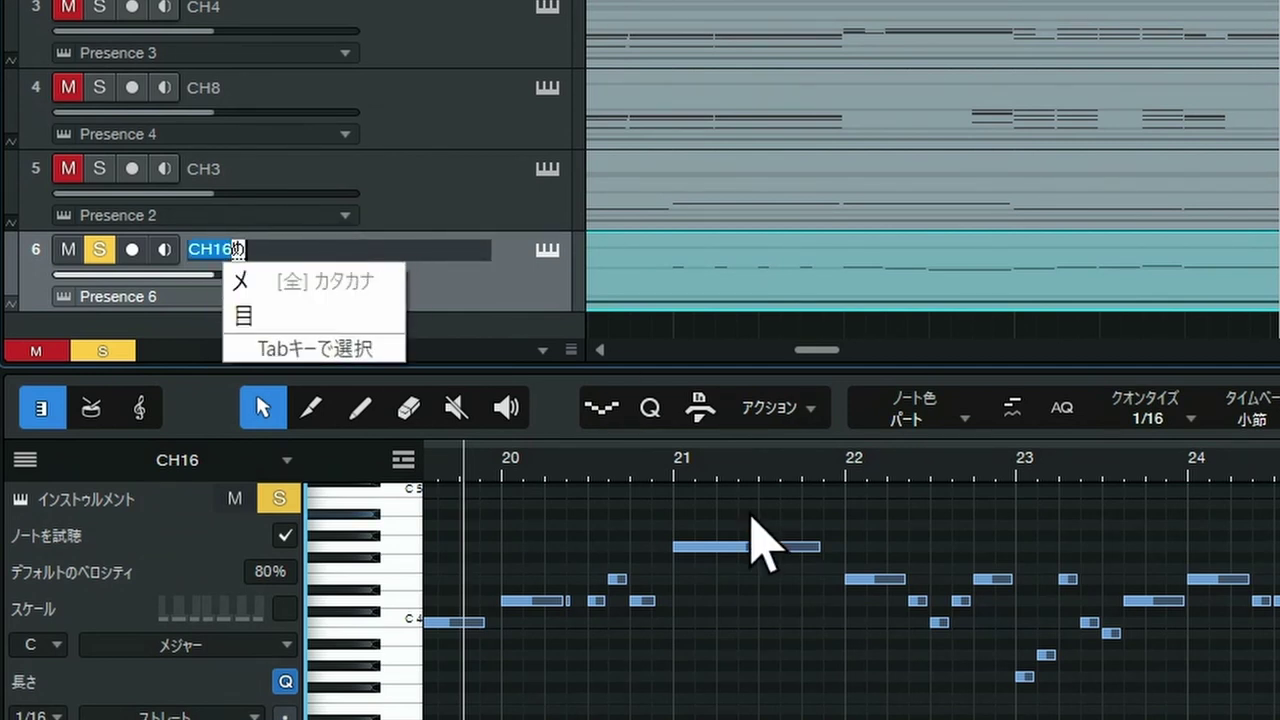
pyautogui.write('rodhi')
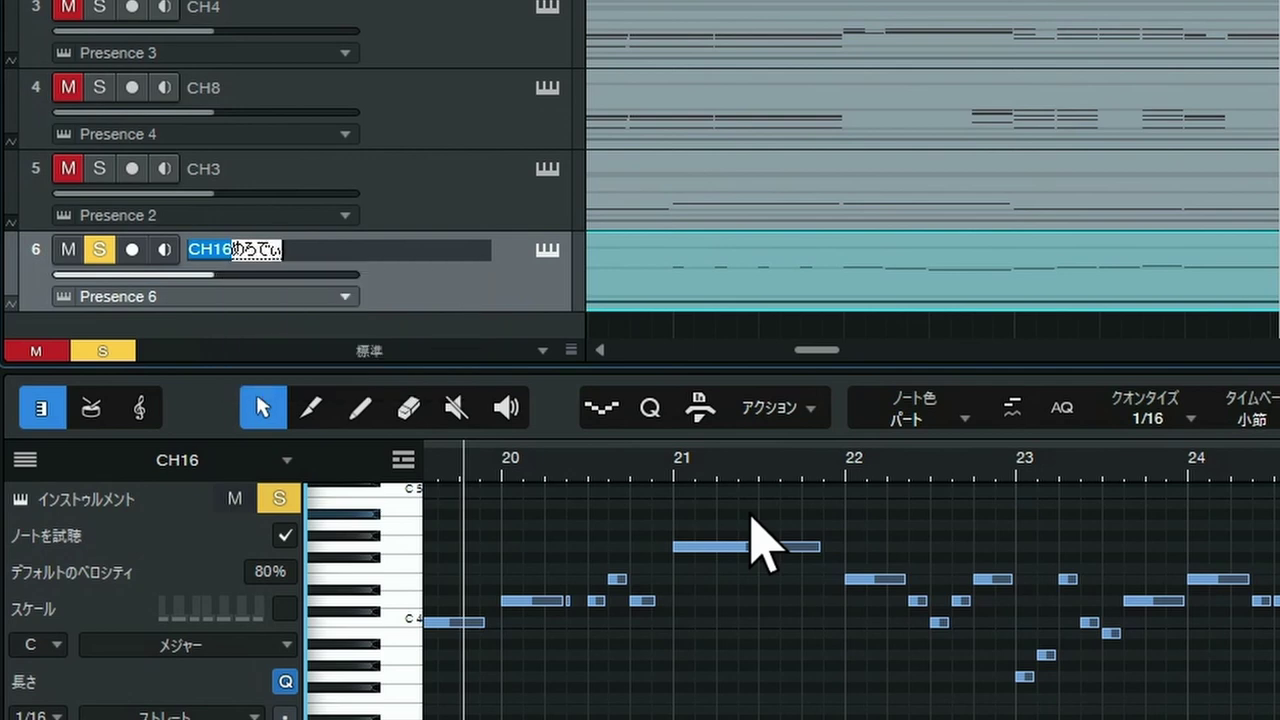
pyautogui.press('space')
pyautogui.press('Return')
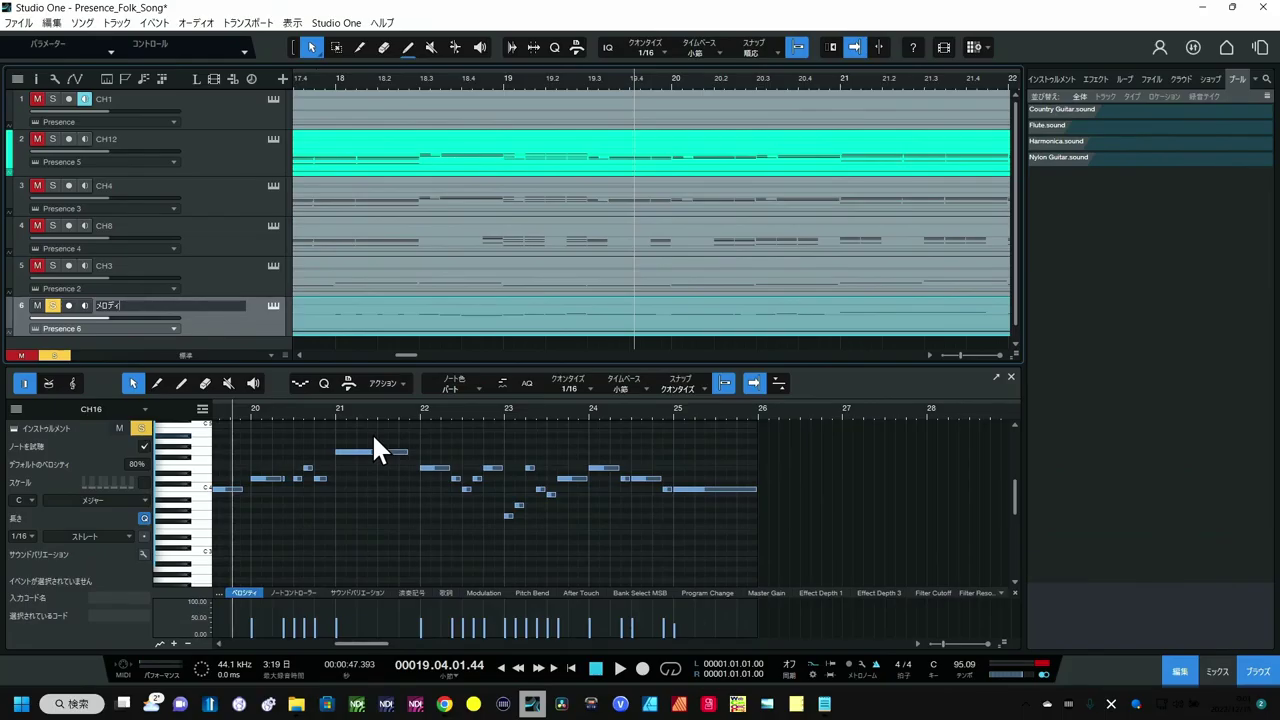
# Show the chord track and extract the chords of the CH8 part into it
pyautogui.click(206, 257)
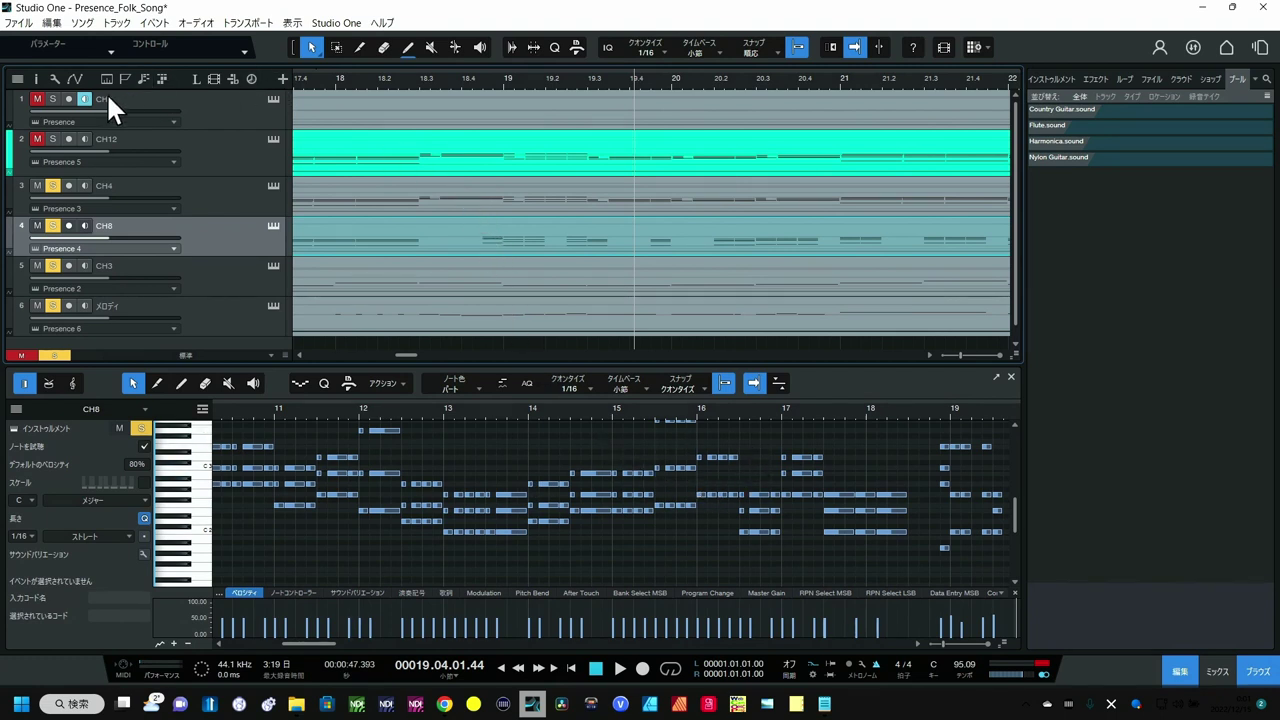
pyautogui.click(145, 80)
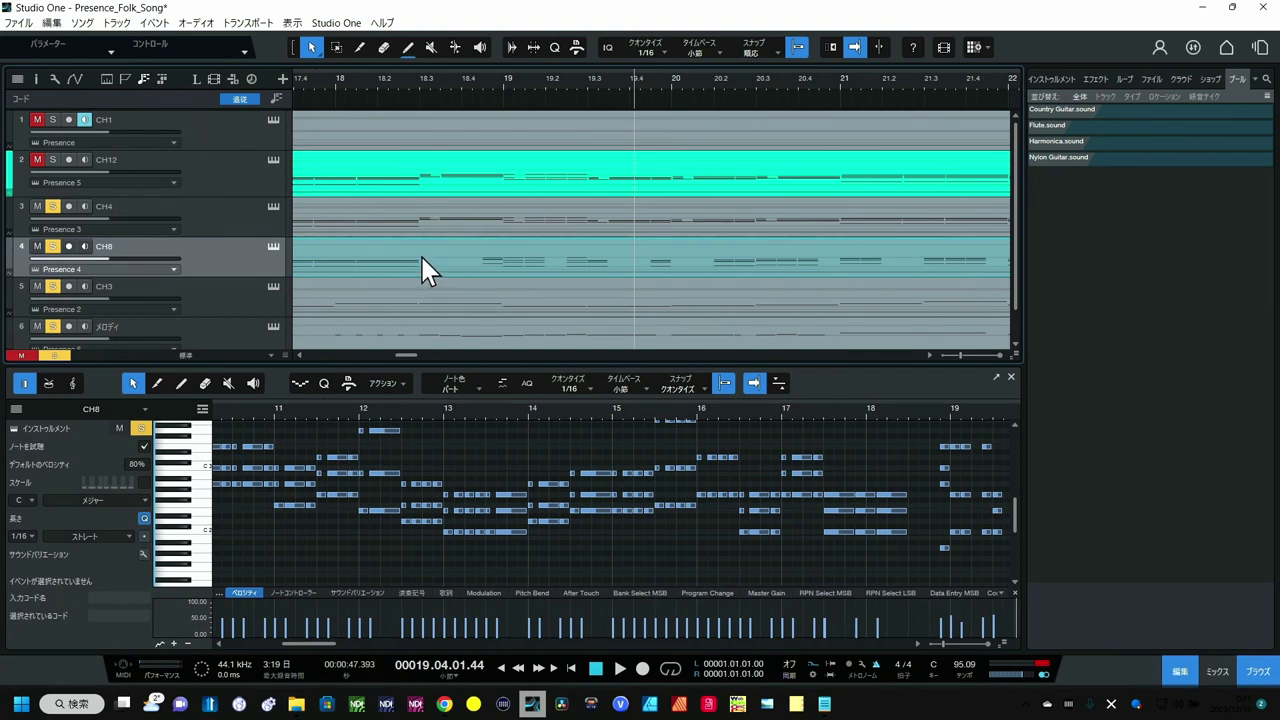
pyautogui.moveTo(421, 257); pyautogui.dragTo(548, 2)
pyautogui.scroll(-3, 411, 73)
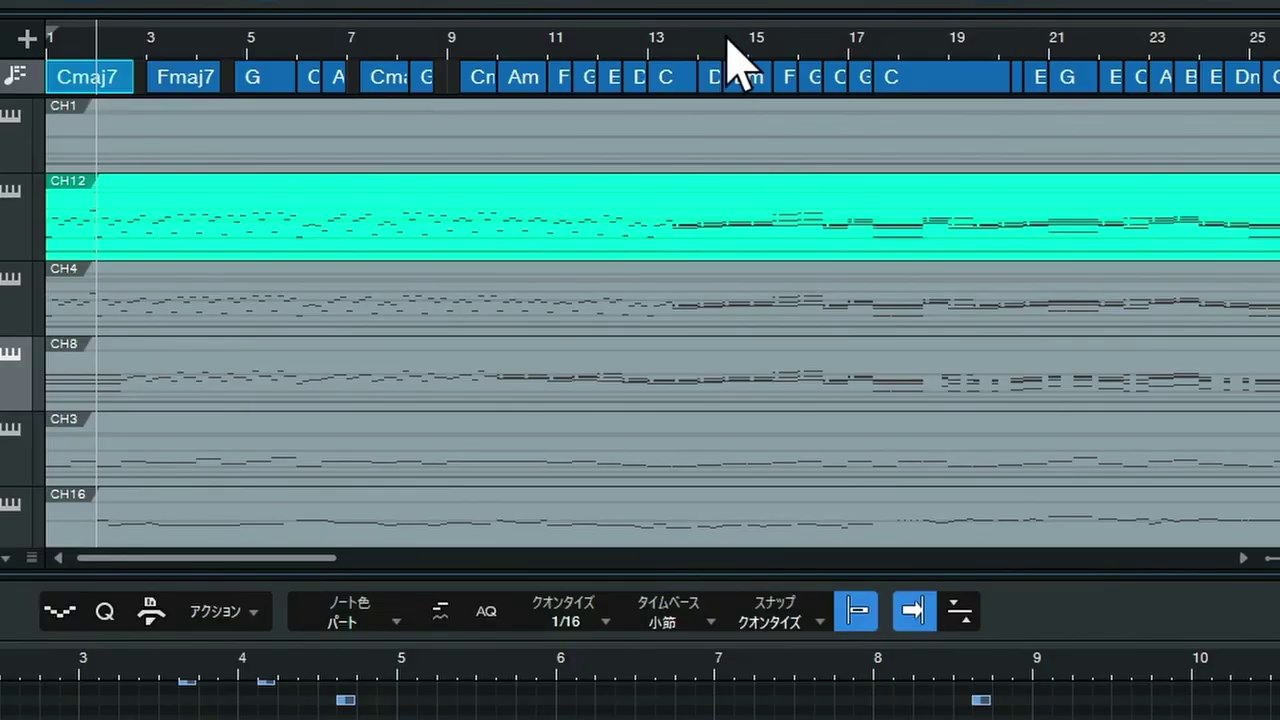
# Select all the extracted chords in the chord track and delete them
pyautogui.moveTo(728, 24); pyautogui.dragTo(726, 8)
pyautogui.moveTo(575, 100); pyautogui.dragTo(8, 186)
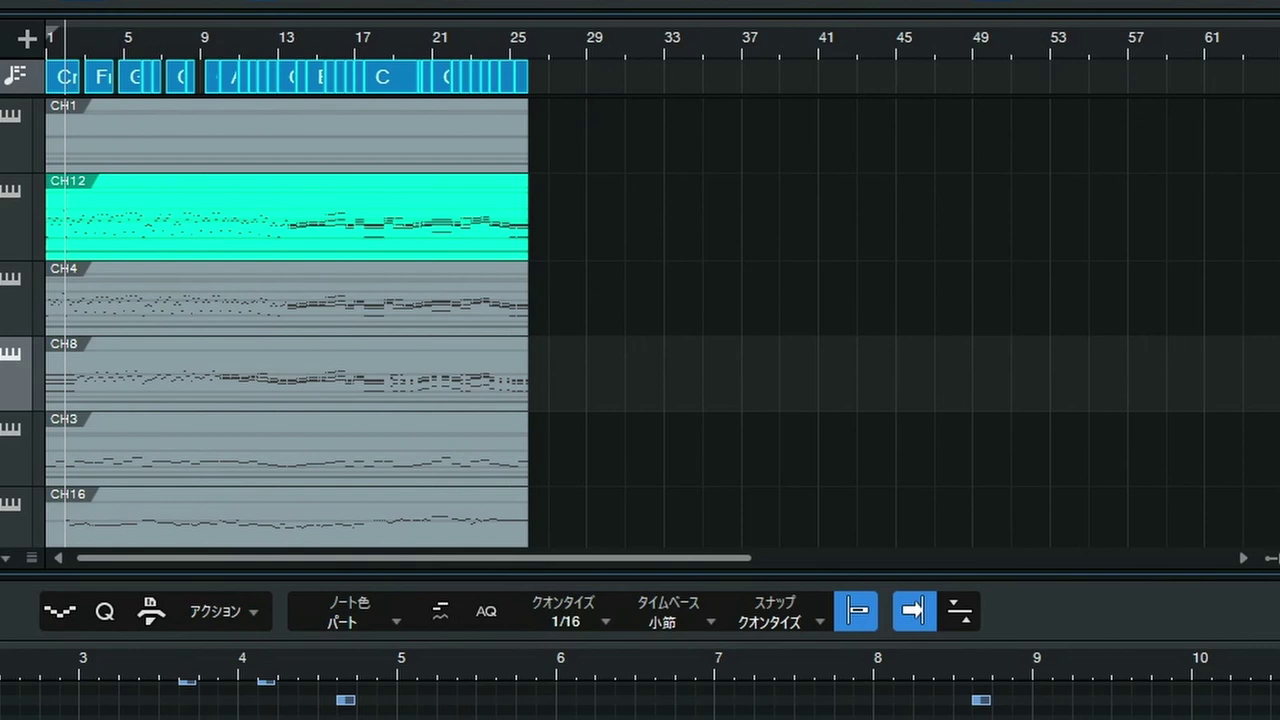
pyautogui.press('Delete')
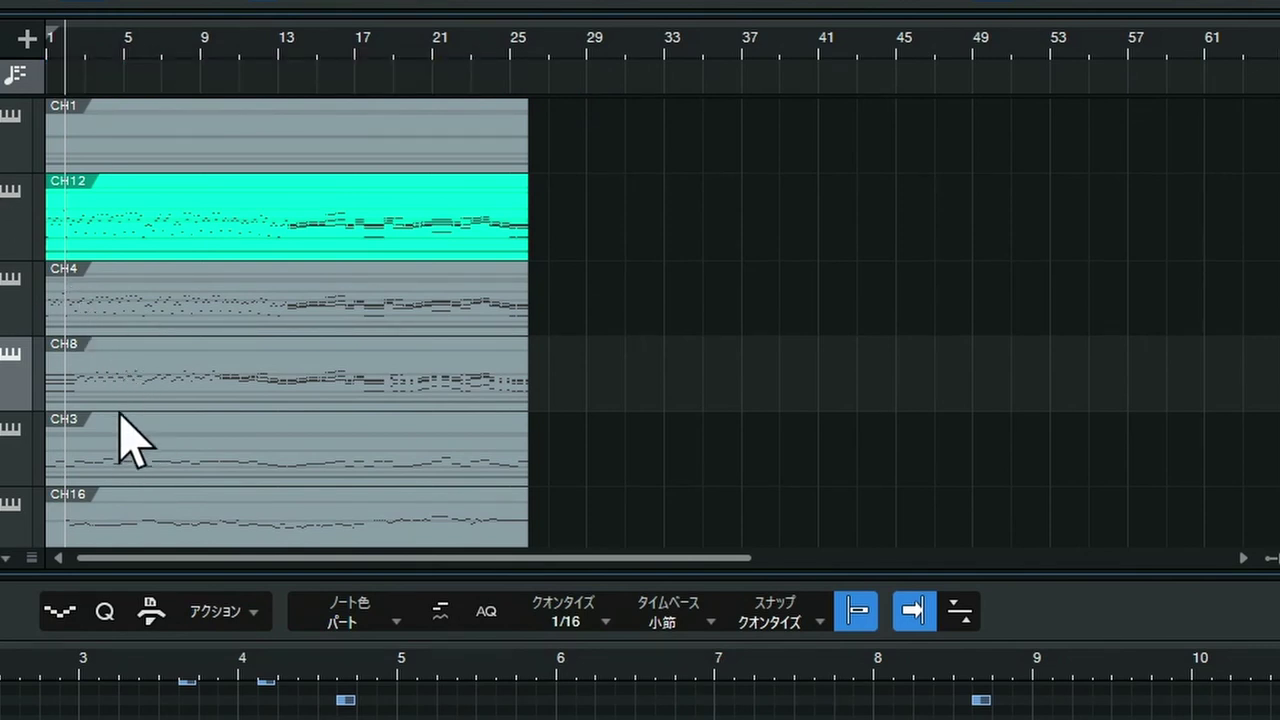
# Select the CH12 and CH4 parts together and extract their chords into the chord track
pyautogui.keyDown('shift'); pyautogui.click(194, 309); pyautogui.keyUp('shift')
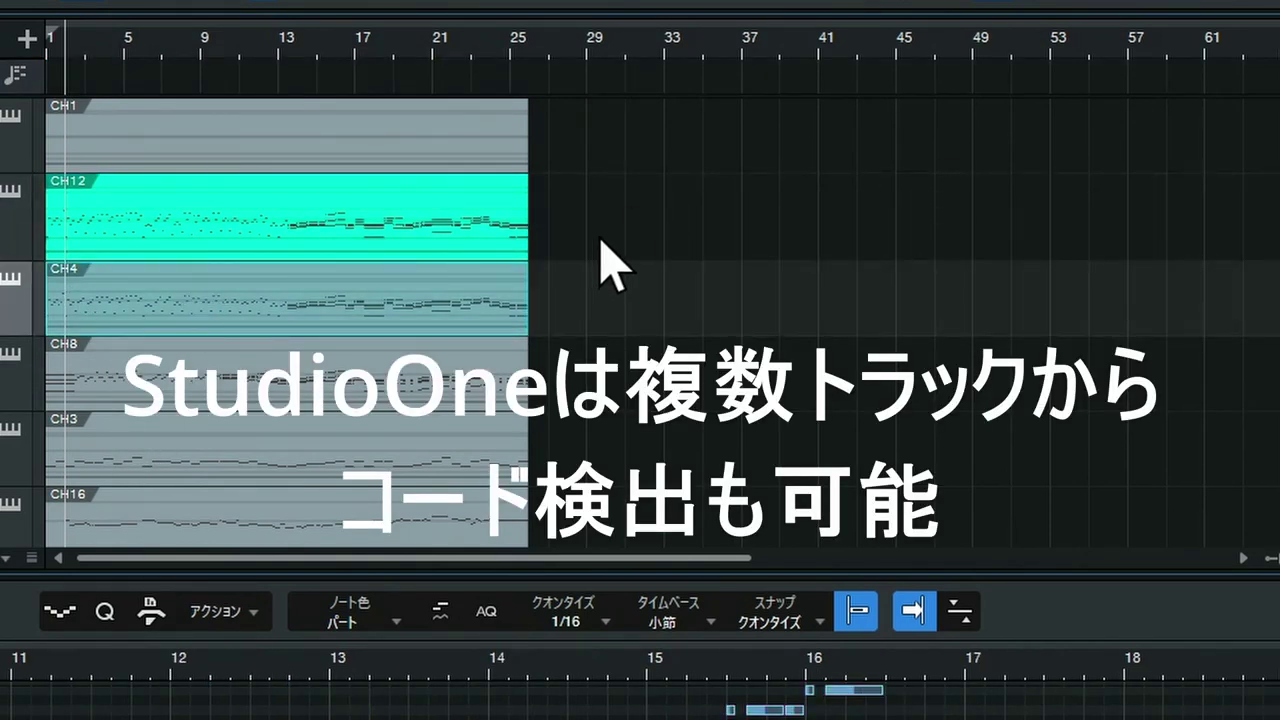
pyautogui.moveTo(623, 222); pyautogui.dragTo(357, 290)
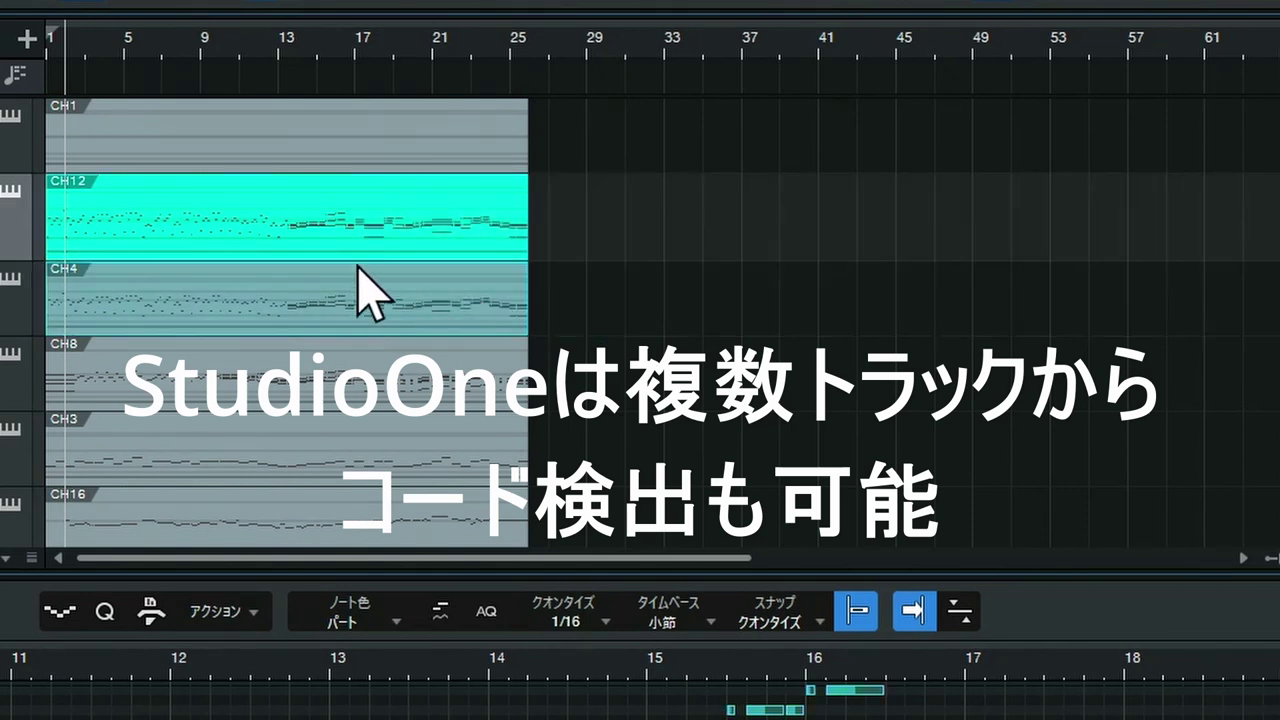
pyautogui.moveTo(354, 238); pyautogui.dragTo(354, 91)
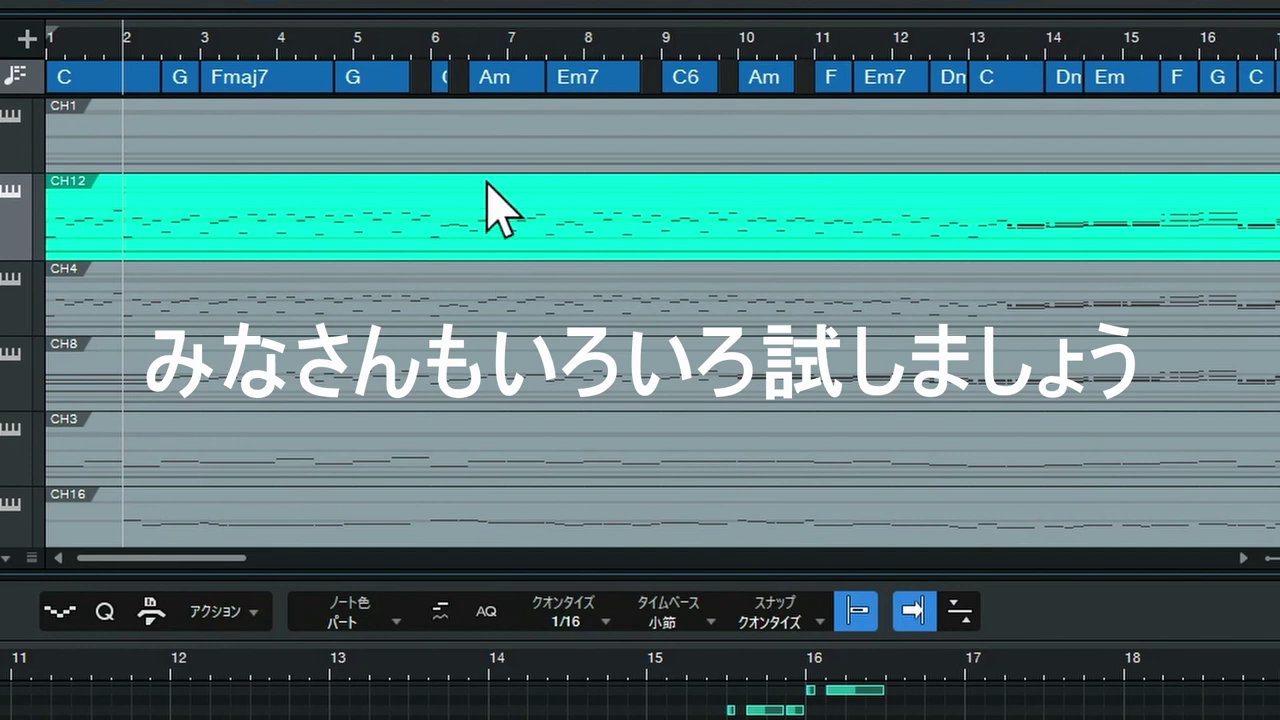
# Close the chord track gaps between bars 5 and 10 by extending the G, C, Em7 and C6 chords to the chords that follow
pyautogui.scroll(2, 425, 75)
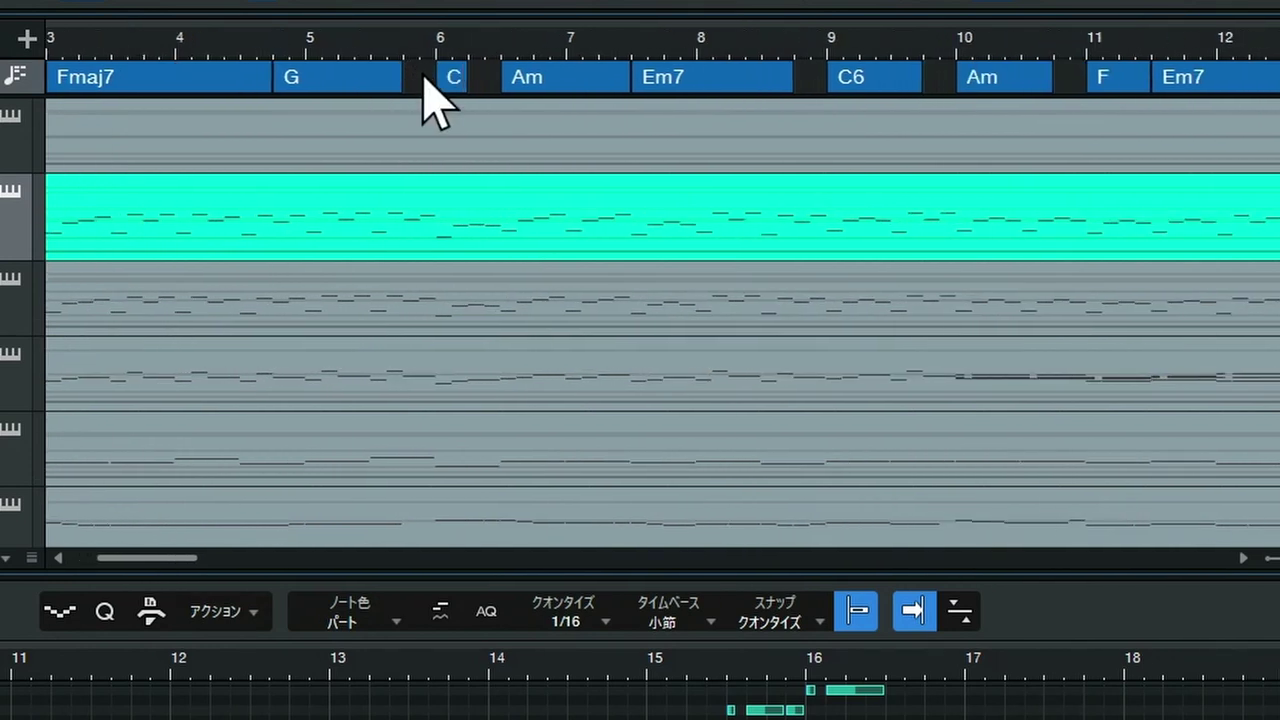
pyautogui.click(408, 83)
pyautogui.moveTo(410, 83); pyautogui.dragTo(501, 83)
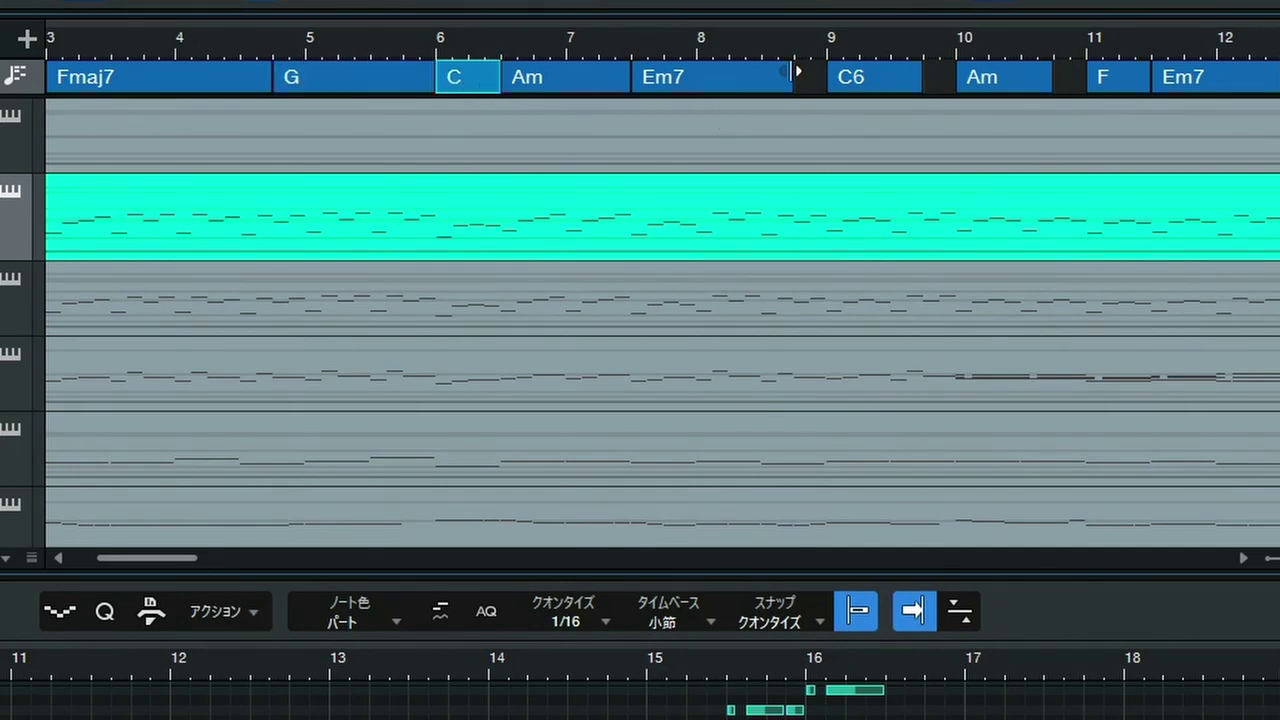
pyautogui.moveTo(792, 75); pyautogui.dragTo(828, 75)
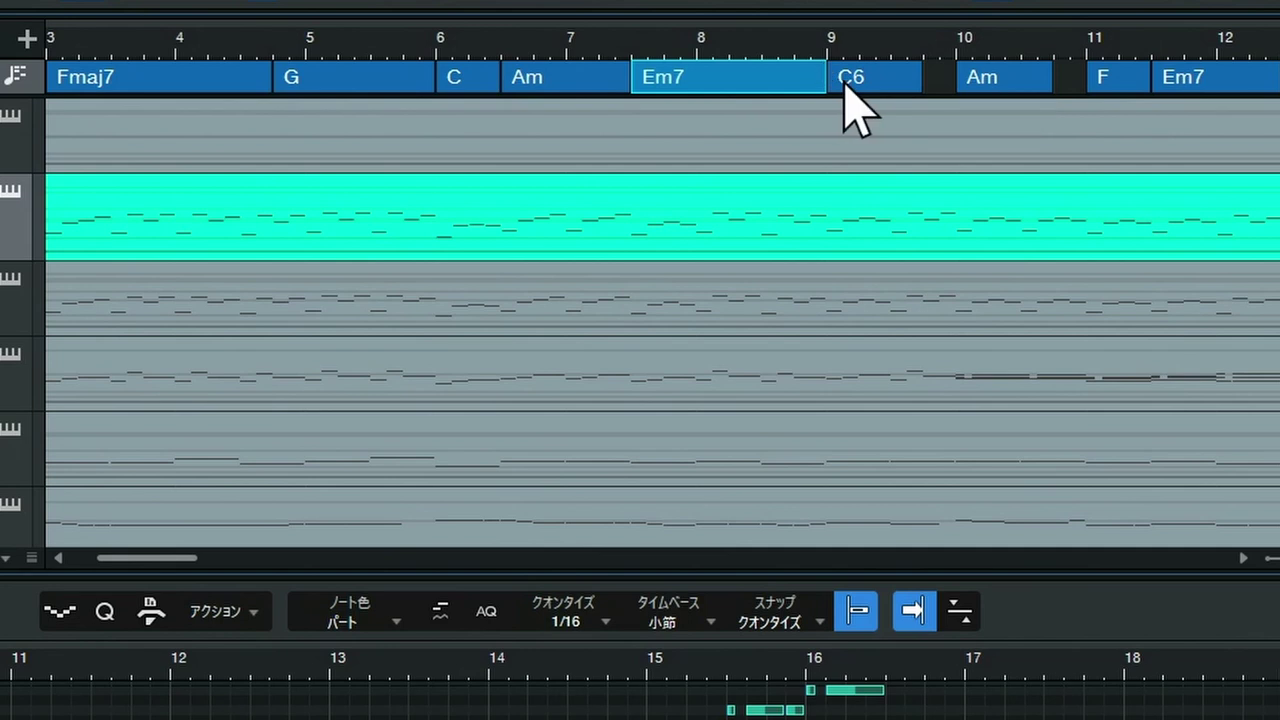
pyautogui.moveTo(940, 77); pyautogui.dragTo(967, 77)
pyautogui.moveTo(837, 32); pyautogui.dragTo(811, 5)
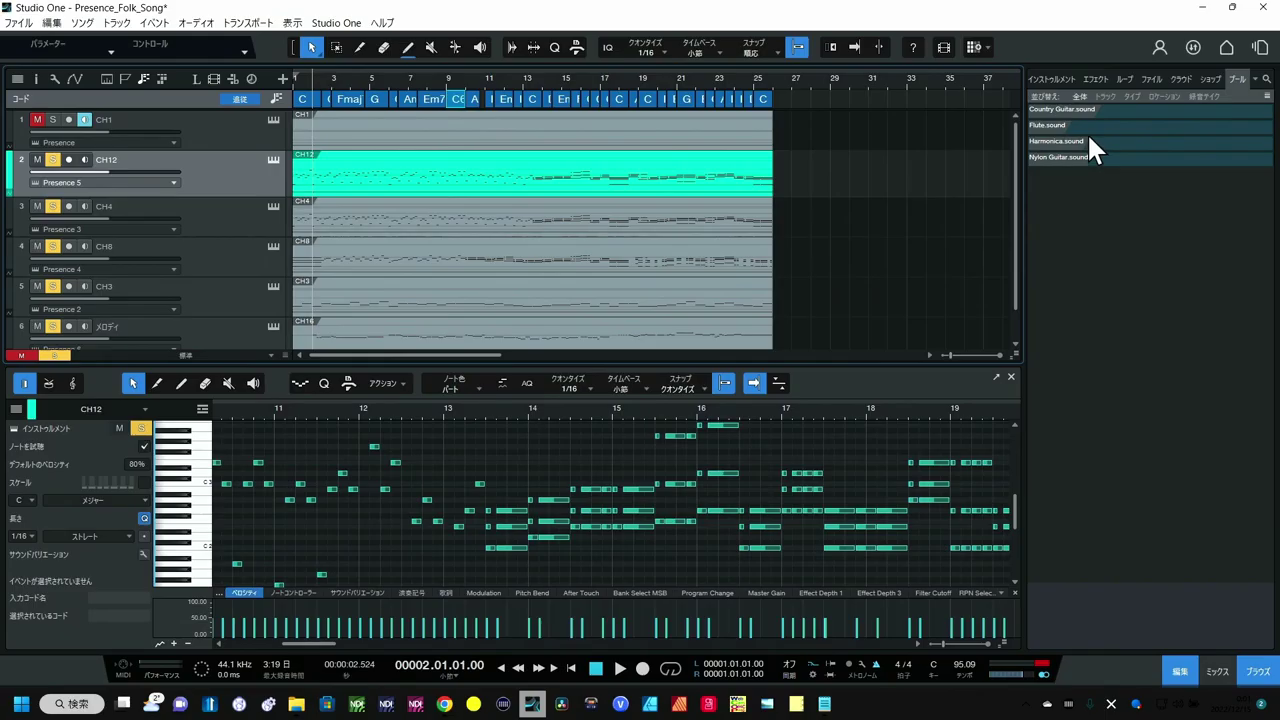
# Add UJAM Virtual Pianist from the instrument browser as a new track below メロディ, keeping its plug-in window clear of the track list
pyautogui.click(1058, 80)
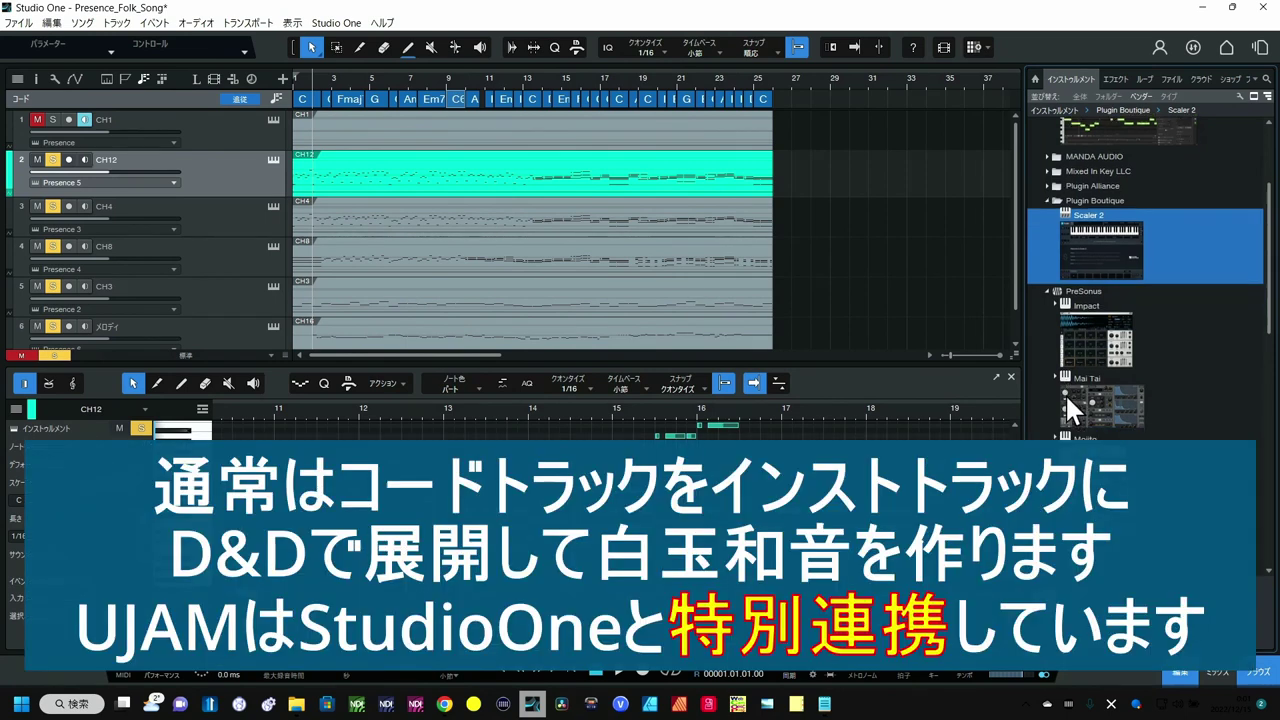
pyautogui.scroll(-5, 1066, 392)
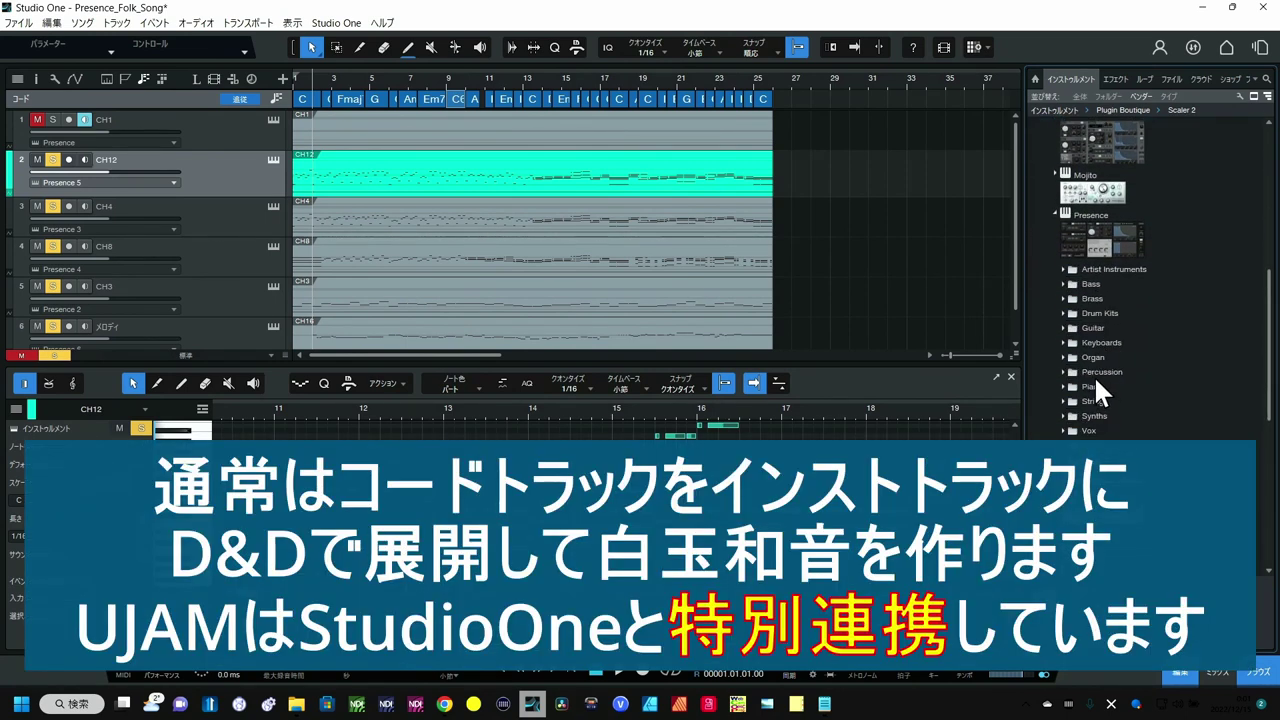
pyautogui.scroll(-4, 1095, 378)
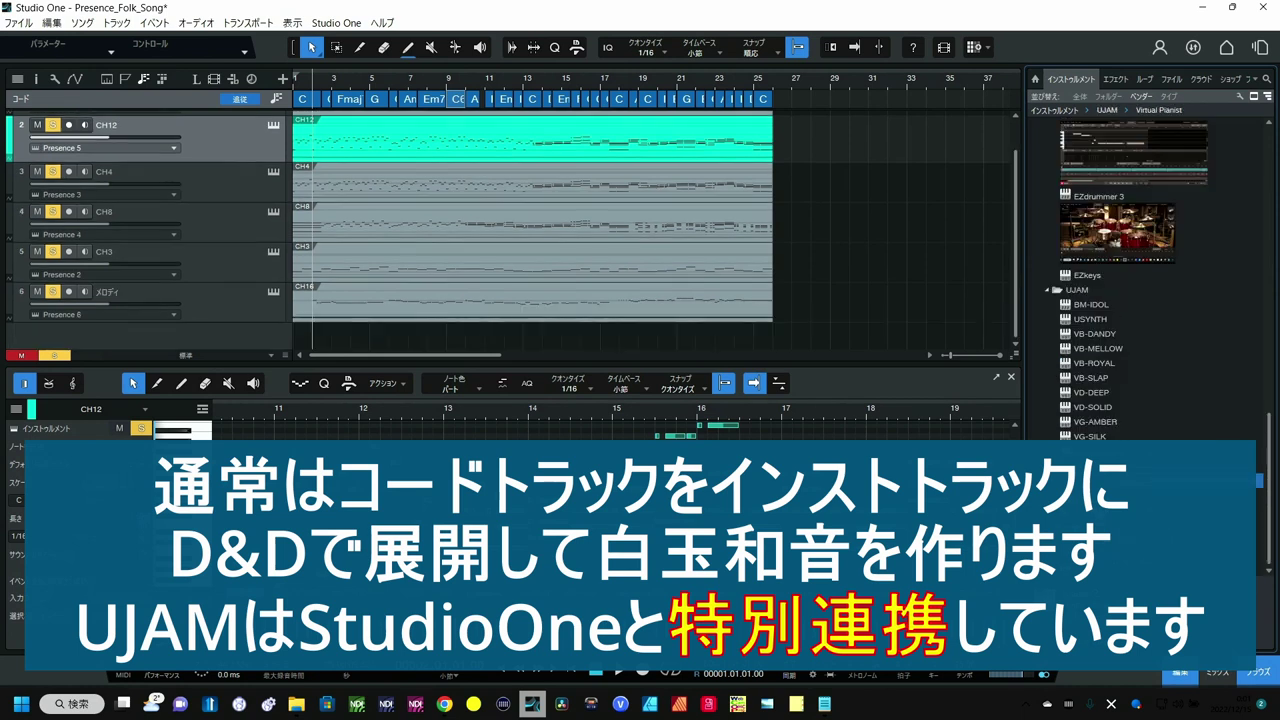
pyautogui.moveTo(1090, 480); pyautogui.dragTo(351, 340)
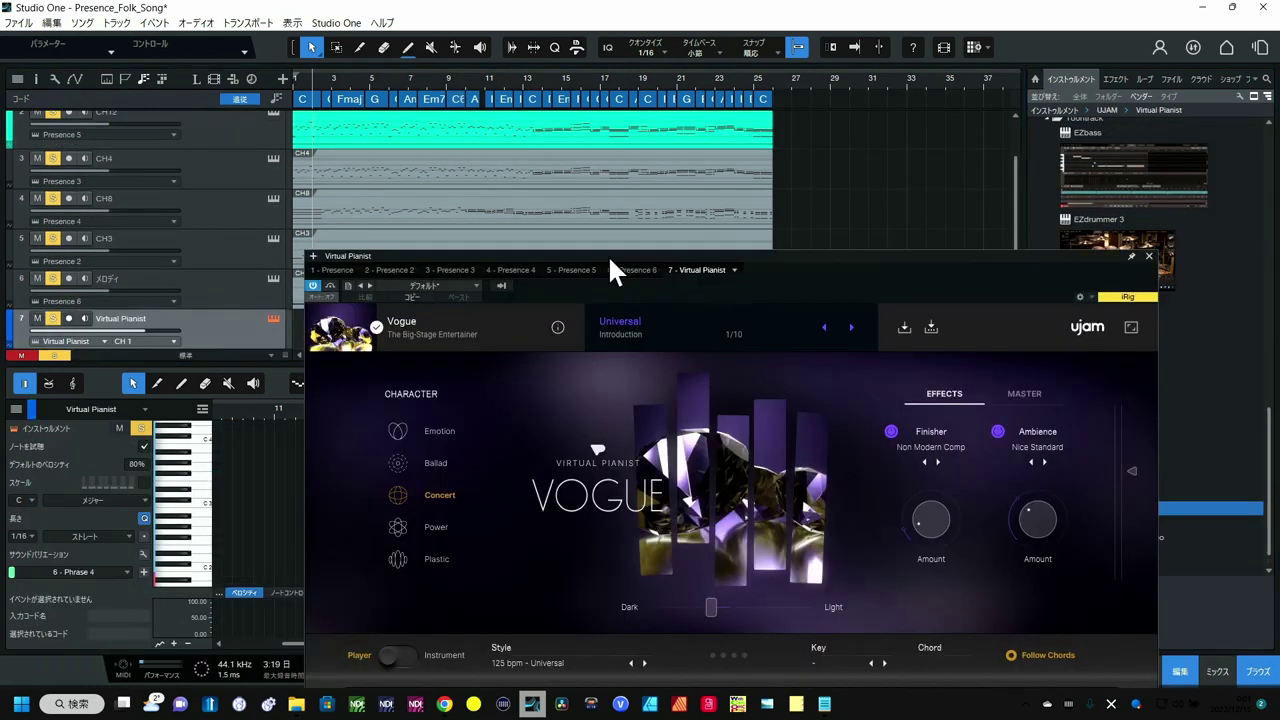
pyautogui.moveTo(689, 195); pyautogui.dragTo(705, 176)
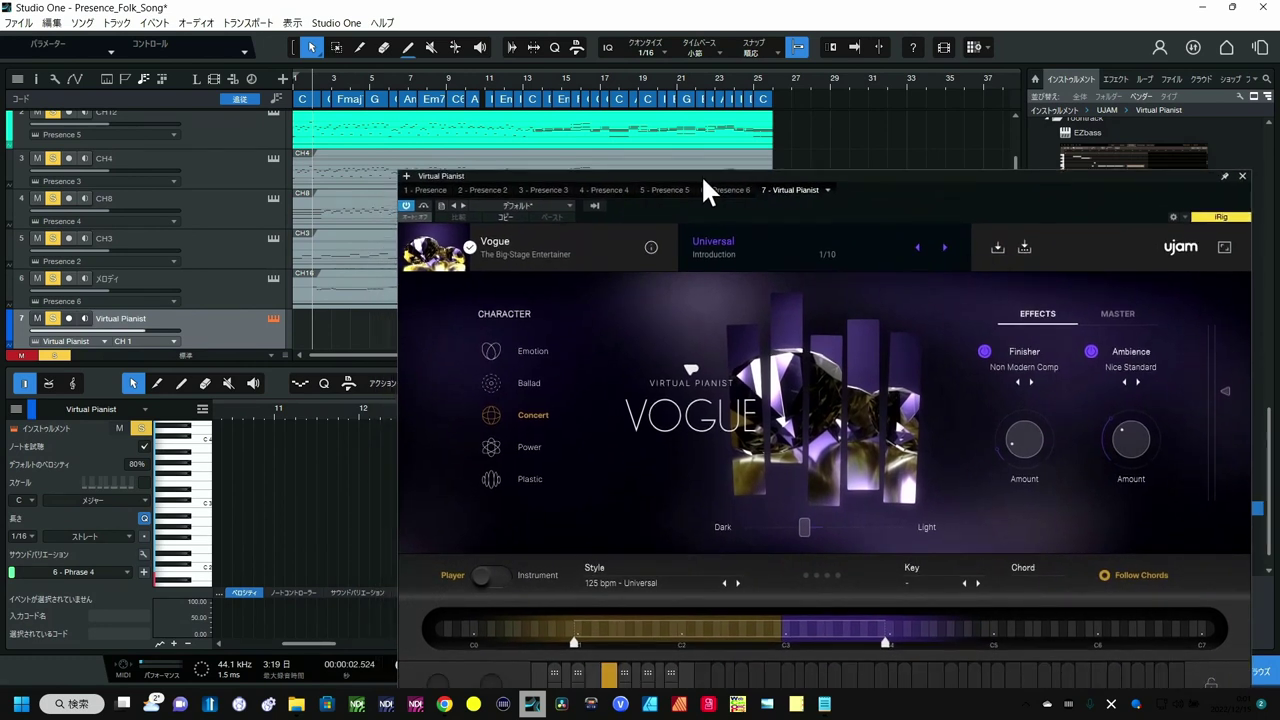
# Clear all existing solos and mutes, solo the Virtual Pianist track, and audition it following the chord track
pyautogui.scroll(-2, 230, 235)
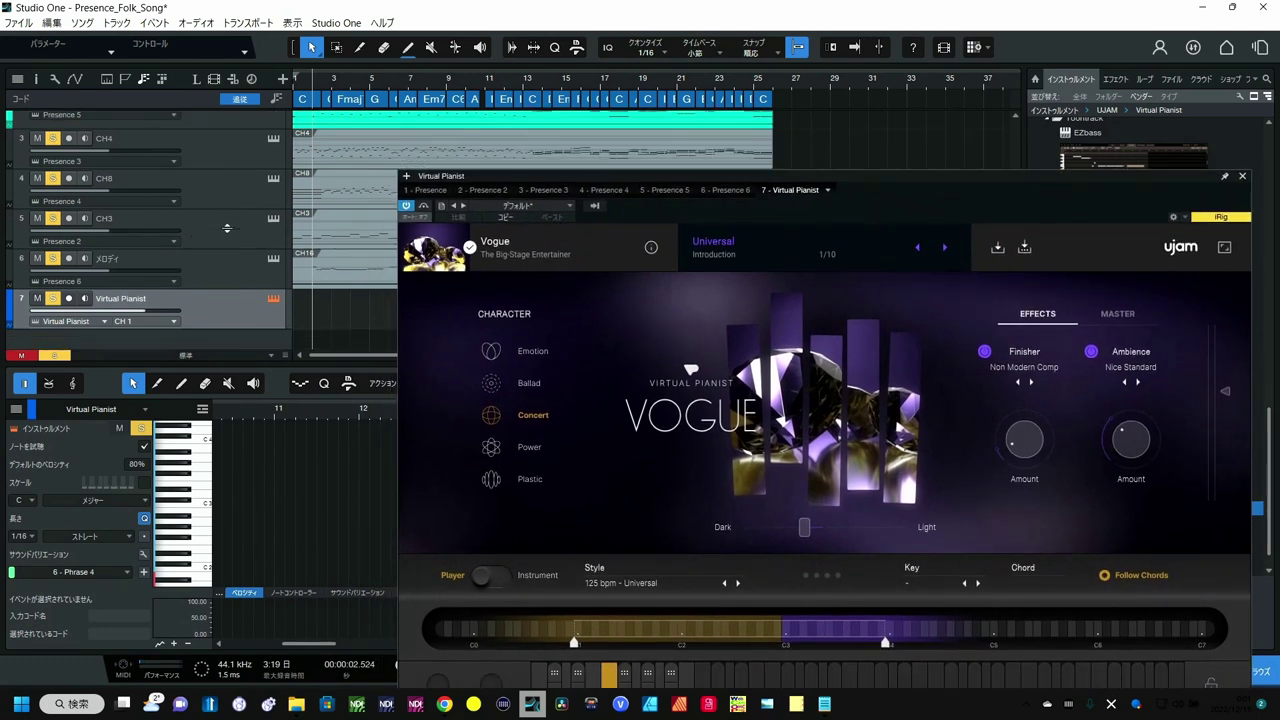
pyautogui.click(54, 355)
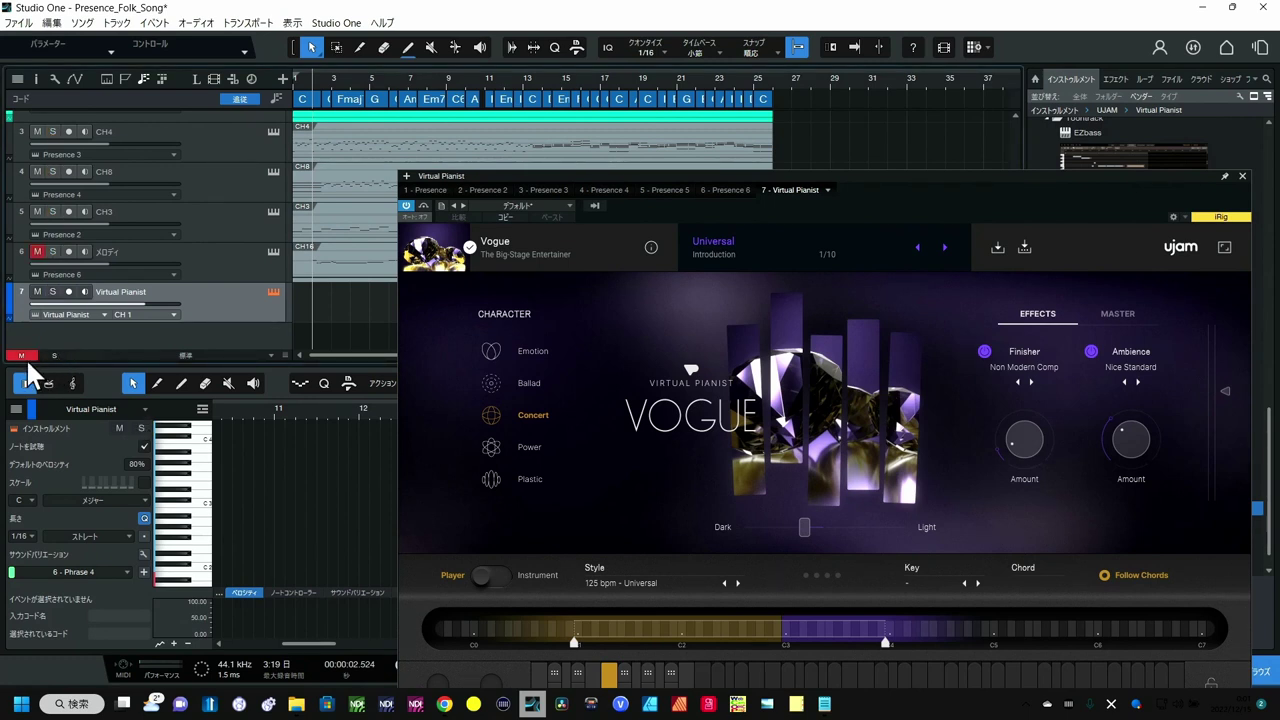
pyautogui.click(24, 356)
pyautogui.click(53, 292)
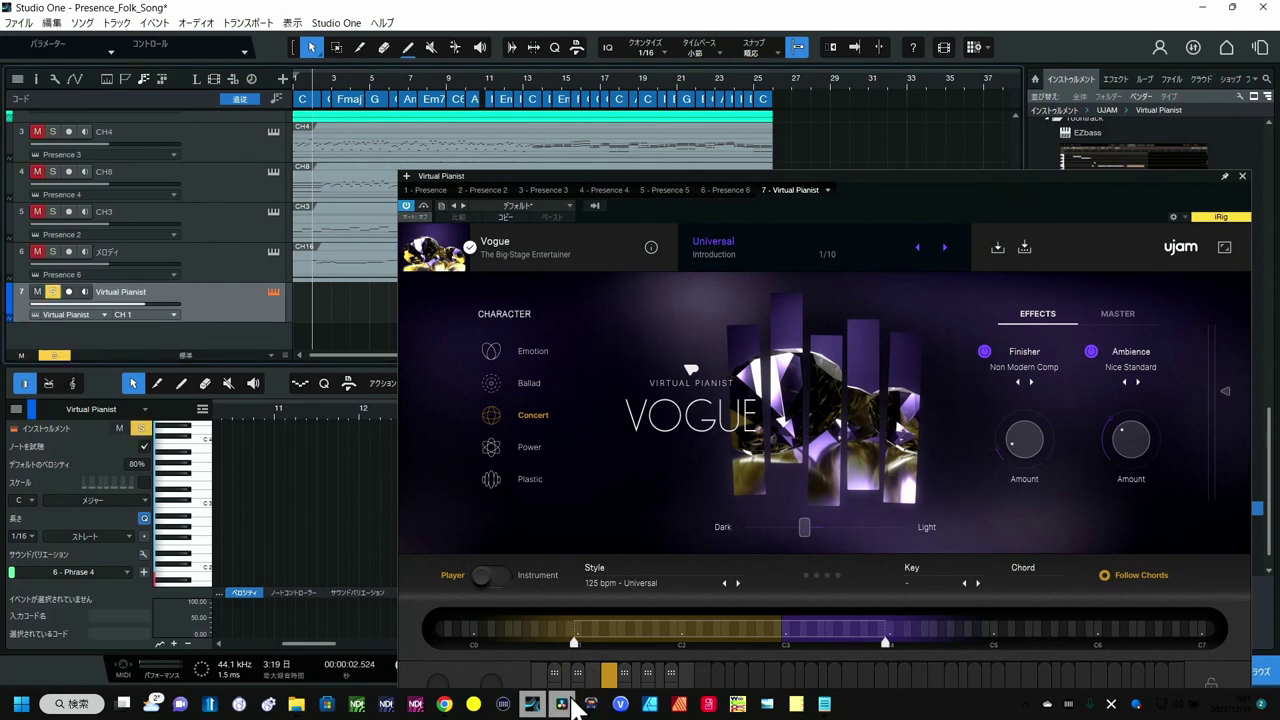
pyautogui.moveTo(592, 175); pyautogui.dragTo(627, 131)
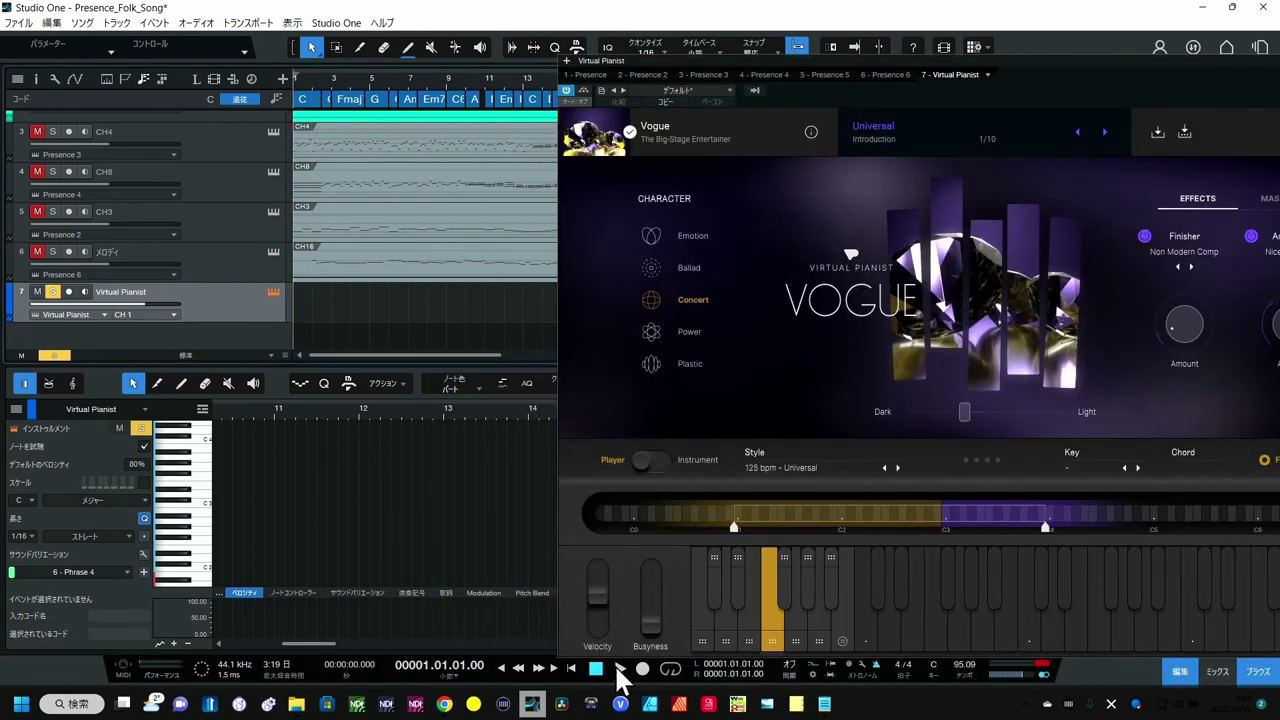
pyautogui.click(619, 668)
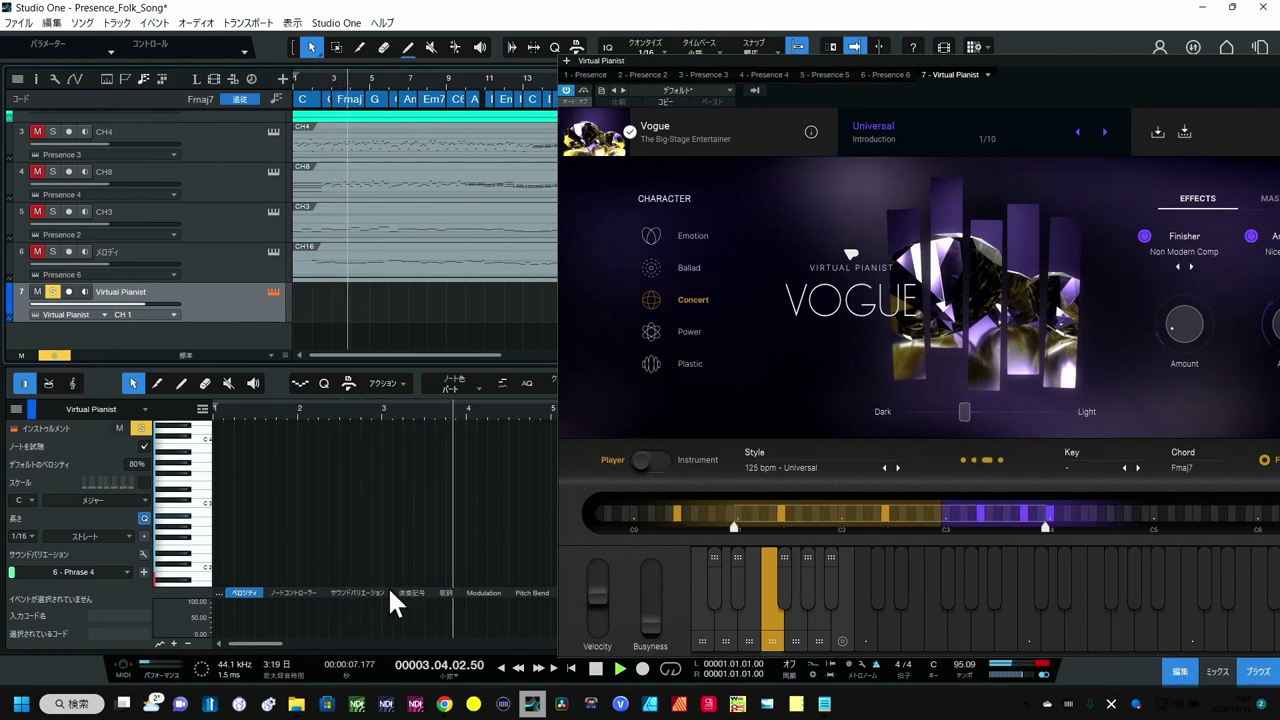
pyautogui.click(596, 669)
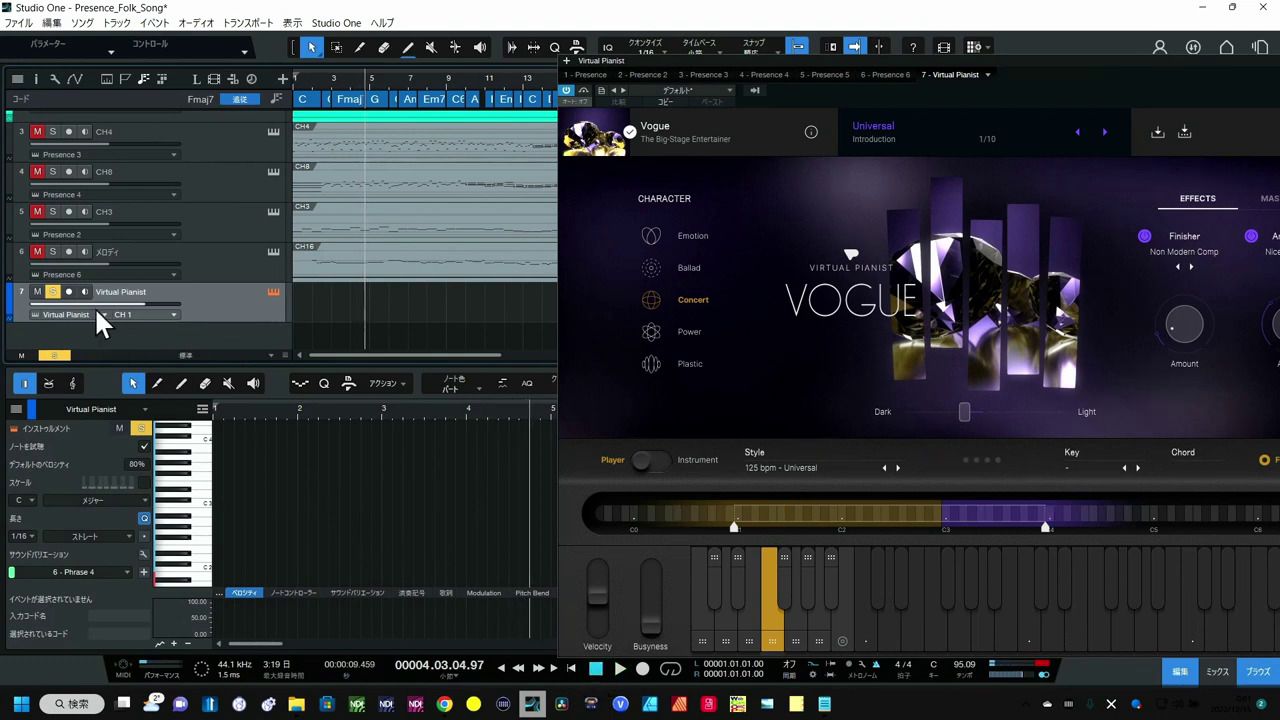
# Add メロディ to the soloed tracks, play the song, and raise the Virtual Pianist track volume to +4.5
pyautogui.click(56, 251)
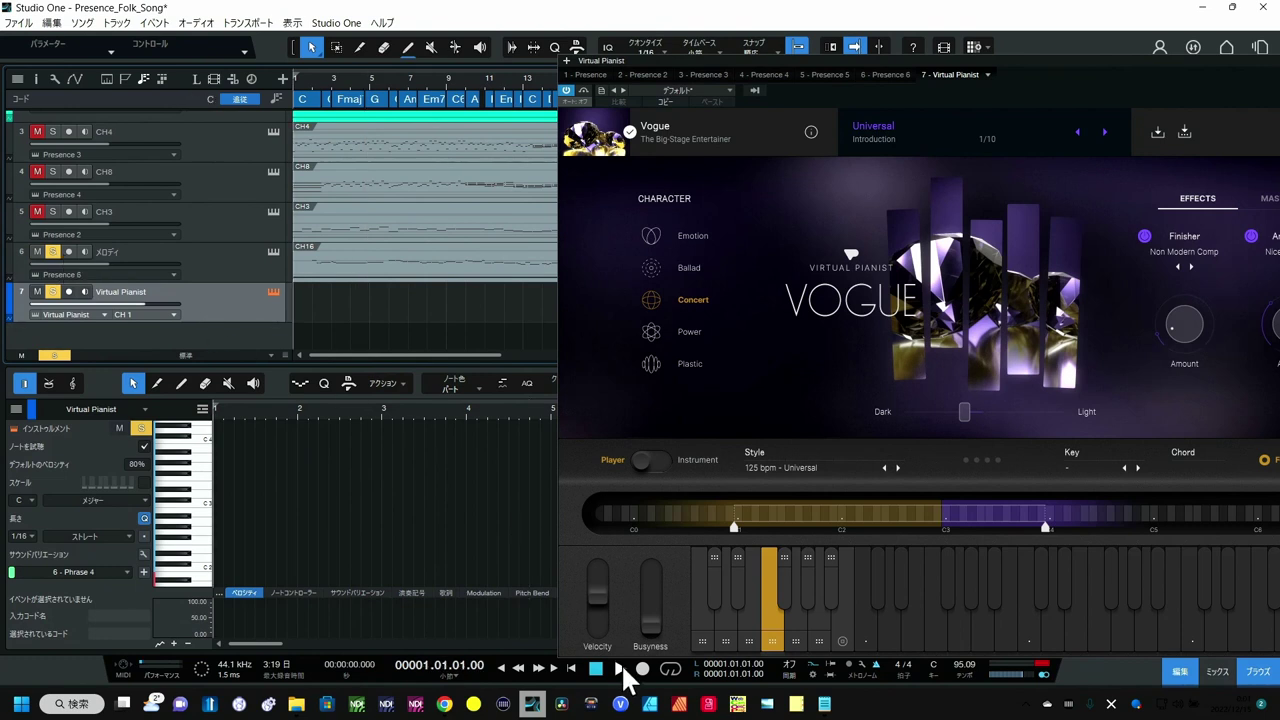
pyautogui.click(620, 669)
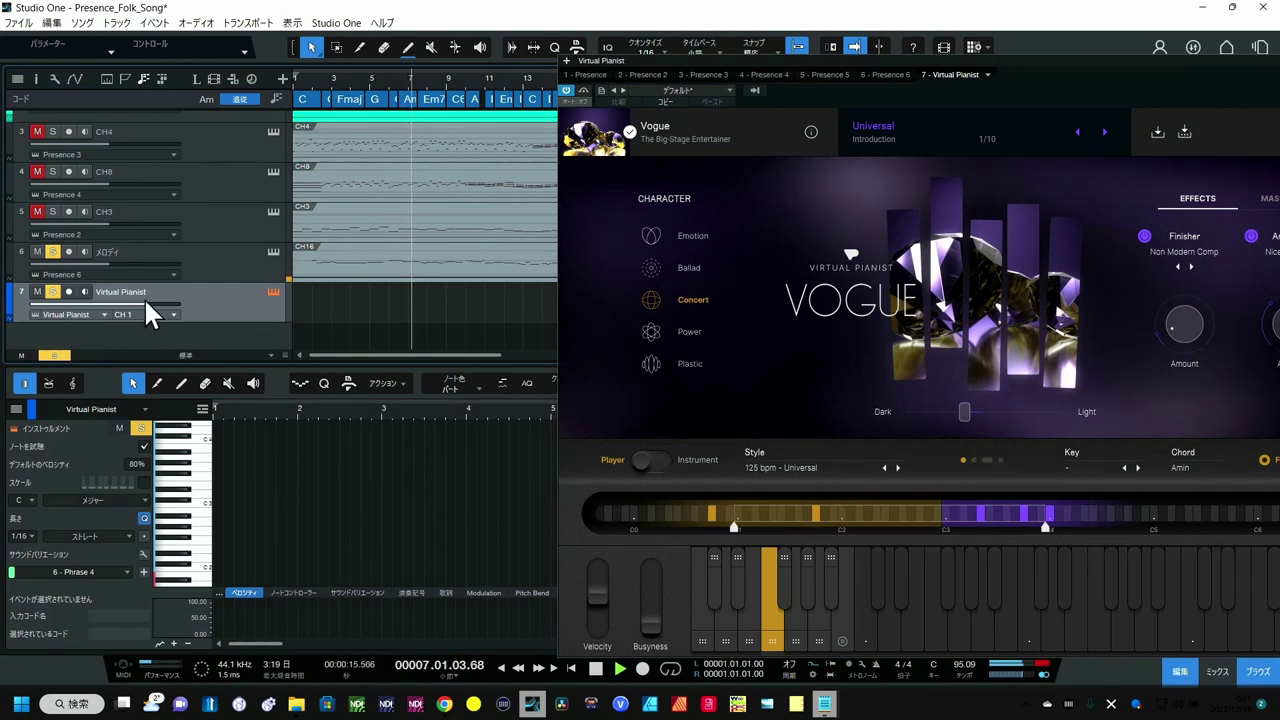
pyautogui.moveTo(149, 302); pyautogui.dragTo(165, 304)
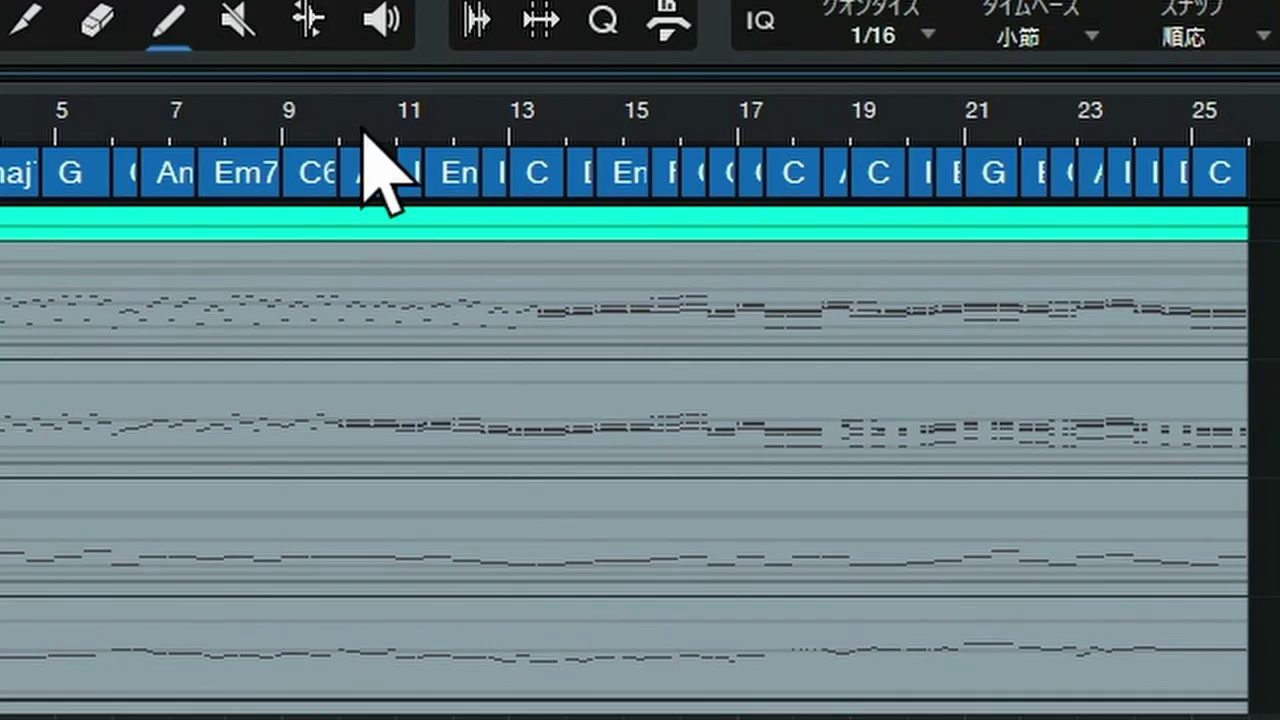
# Extend the Am chord at bar 10 to the start of the F chord at bar 11
pyautogui.moveTo(473, 84); pyautogui.dragTo(472, 119)
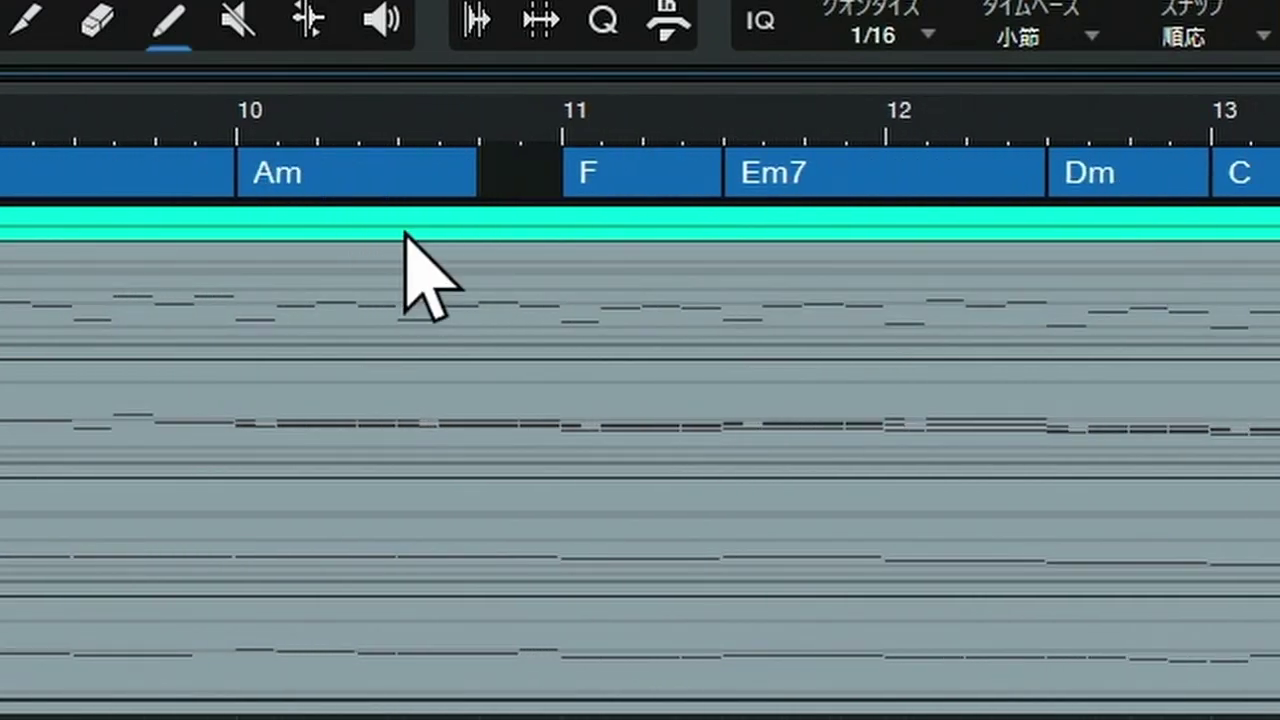
pyautogui.moveTo(480, 197); pyautogui.dragTo(557, 211)
pyautogui.moveTo(879, 94); pyautogui.dragTo(480, 48)
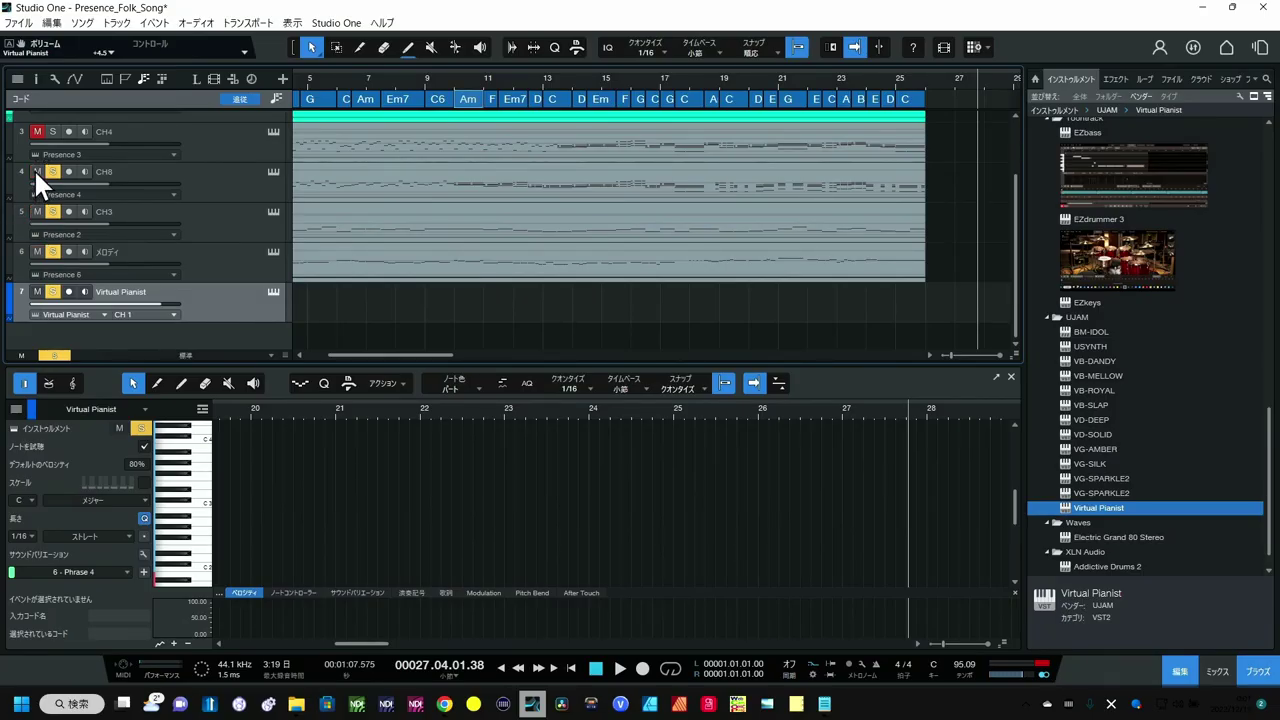
# Solo the CH12, CH4, CH8 and CH3 tracks as well, and play the song from the start with Virtual Pianist and メロディ
pyautogui.scroll(2, 42, 165)
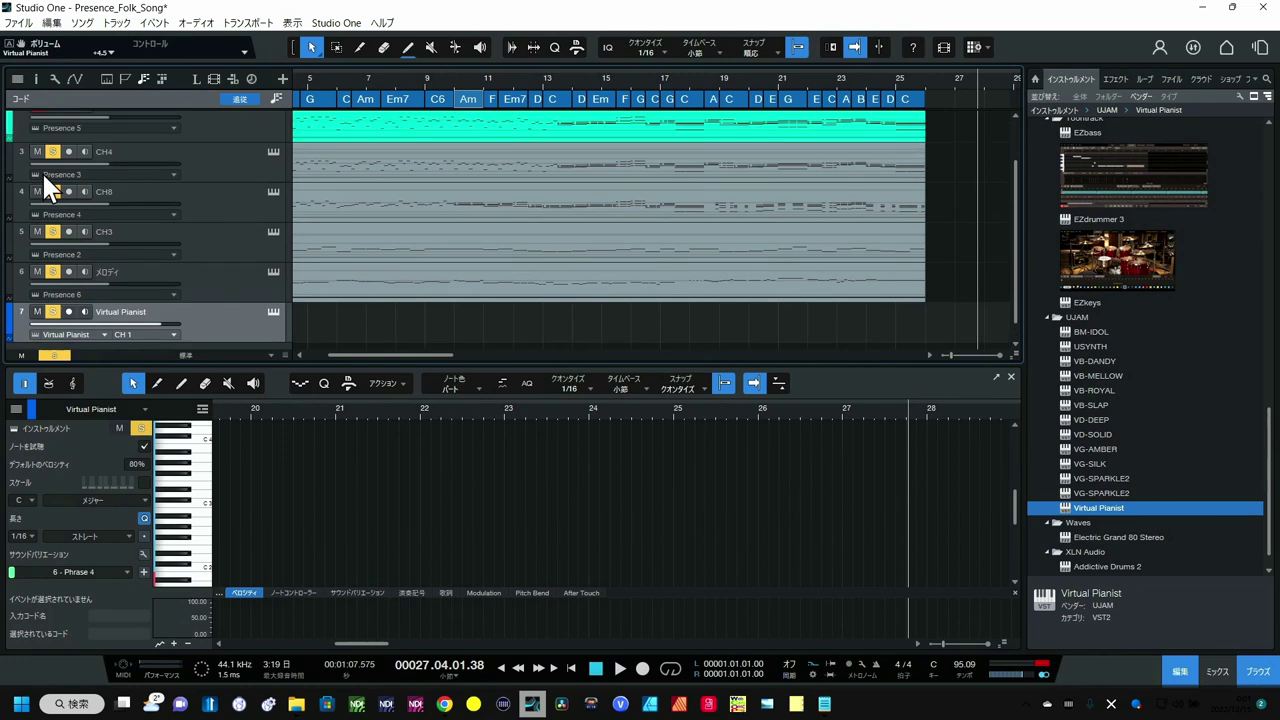
pyautogui.scroll(1, 40, 160)
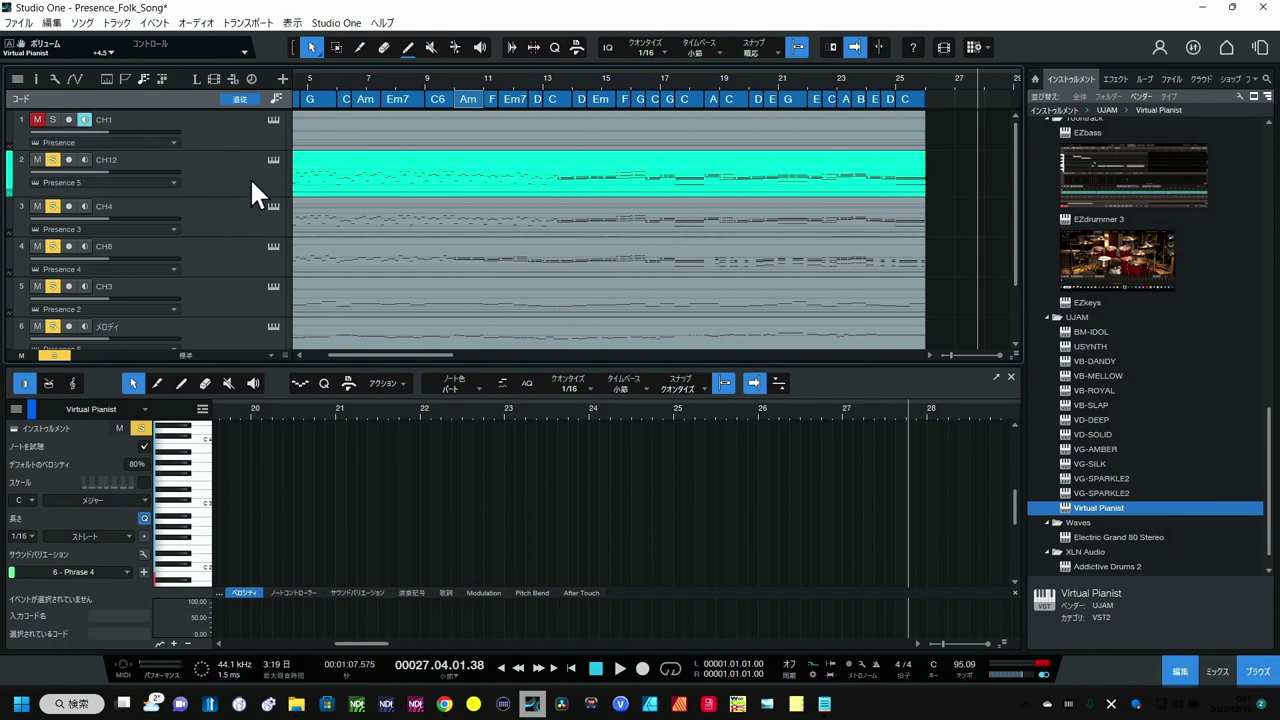
pyautogui.click(572, 668)
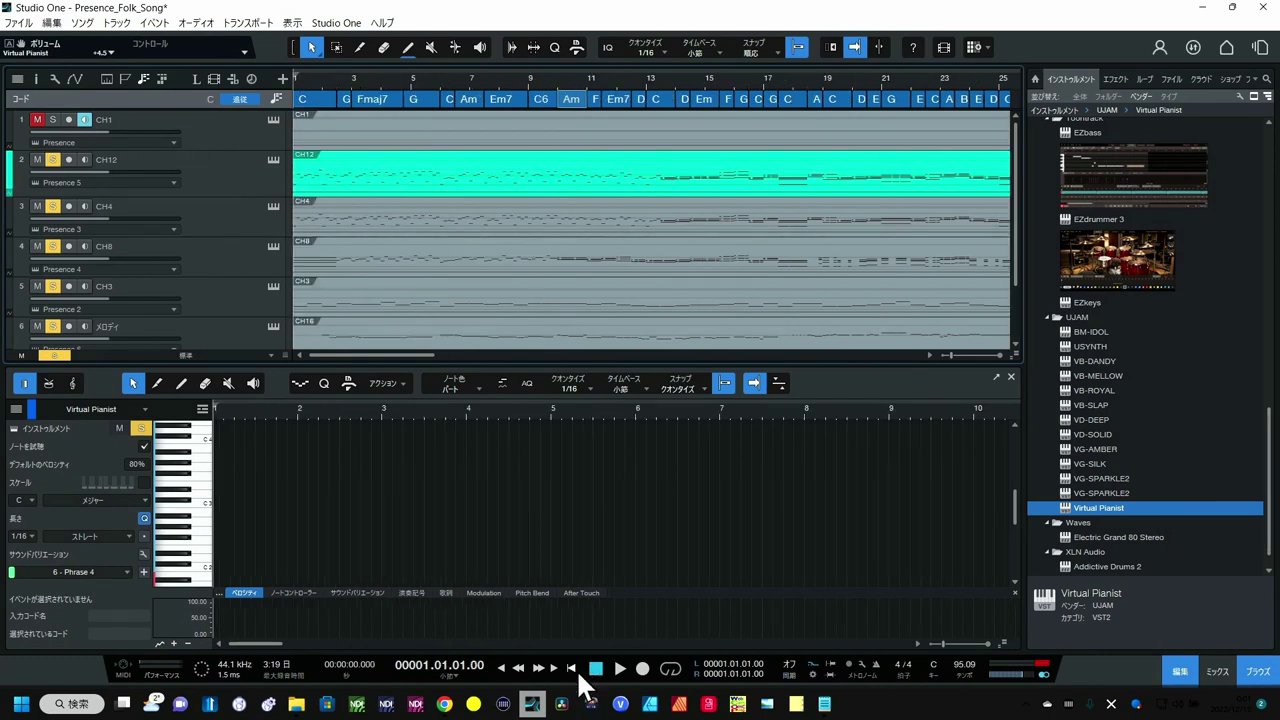
pyautogui.click(612, 668)
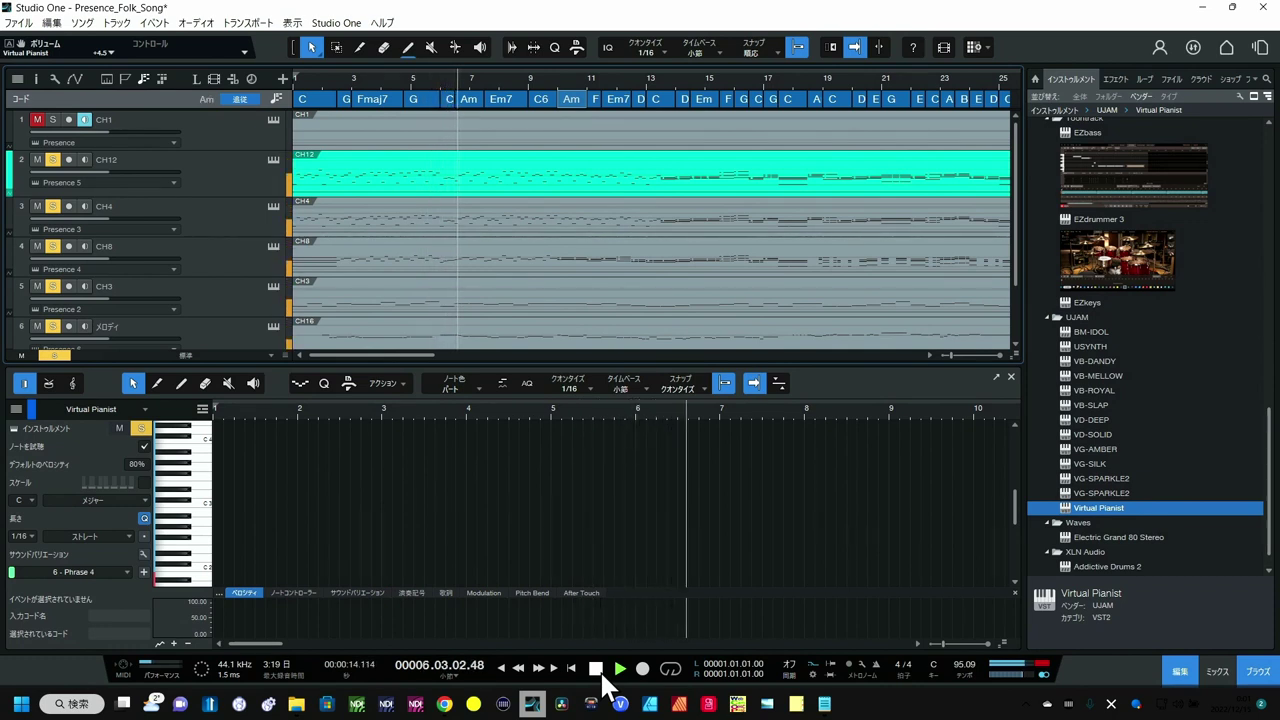
# Add UJAM VD-DEEP as a new drum track below Virtual Pianist and place one of its verse patterns at bar 1
pyautogui.scroll(-1, 216, 264)
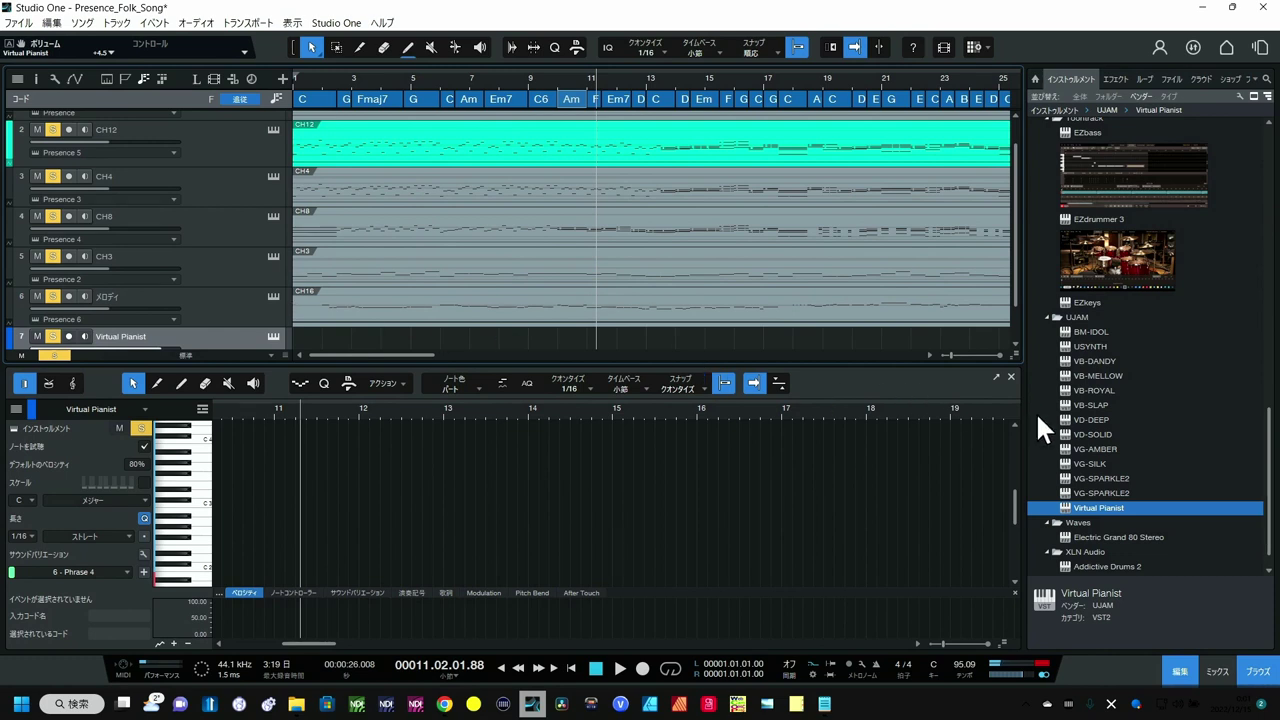
pyautogui.click(1090, 419)
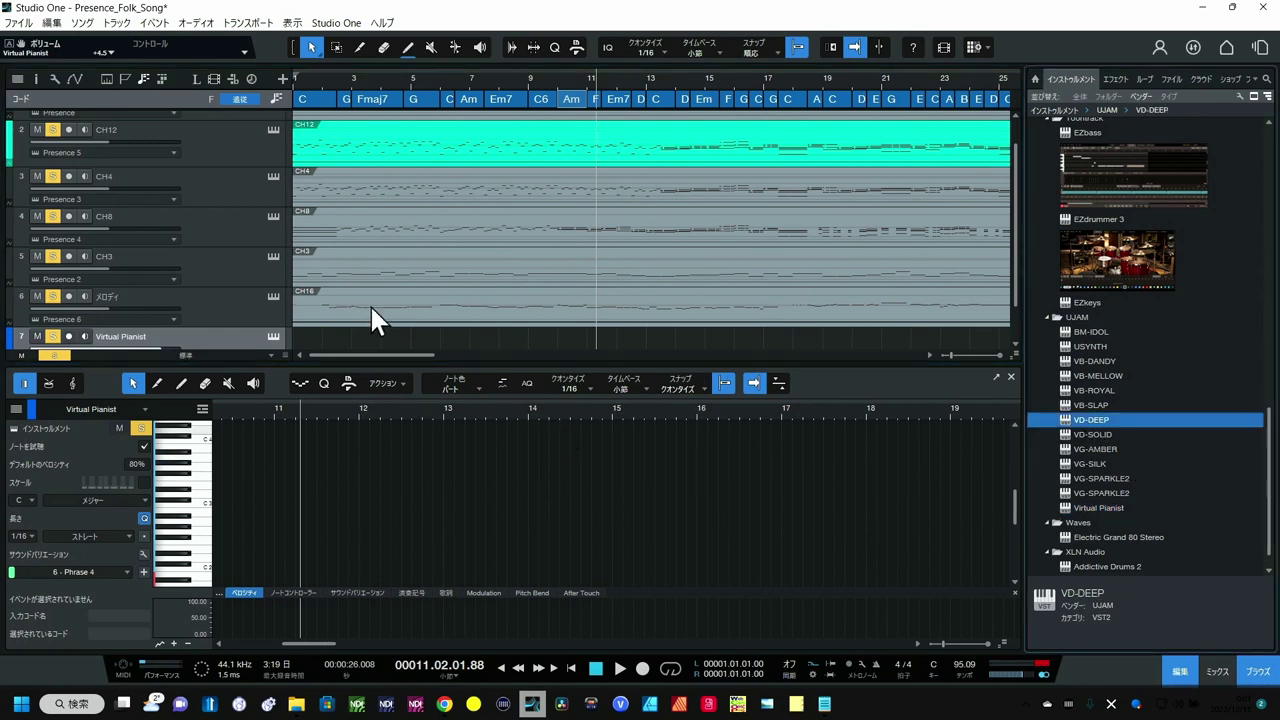
pyautogui.scroll(-1, 302, 248)
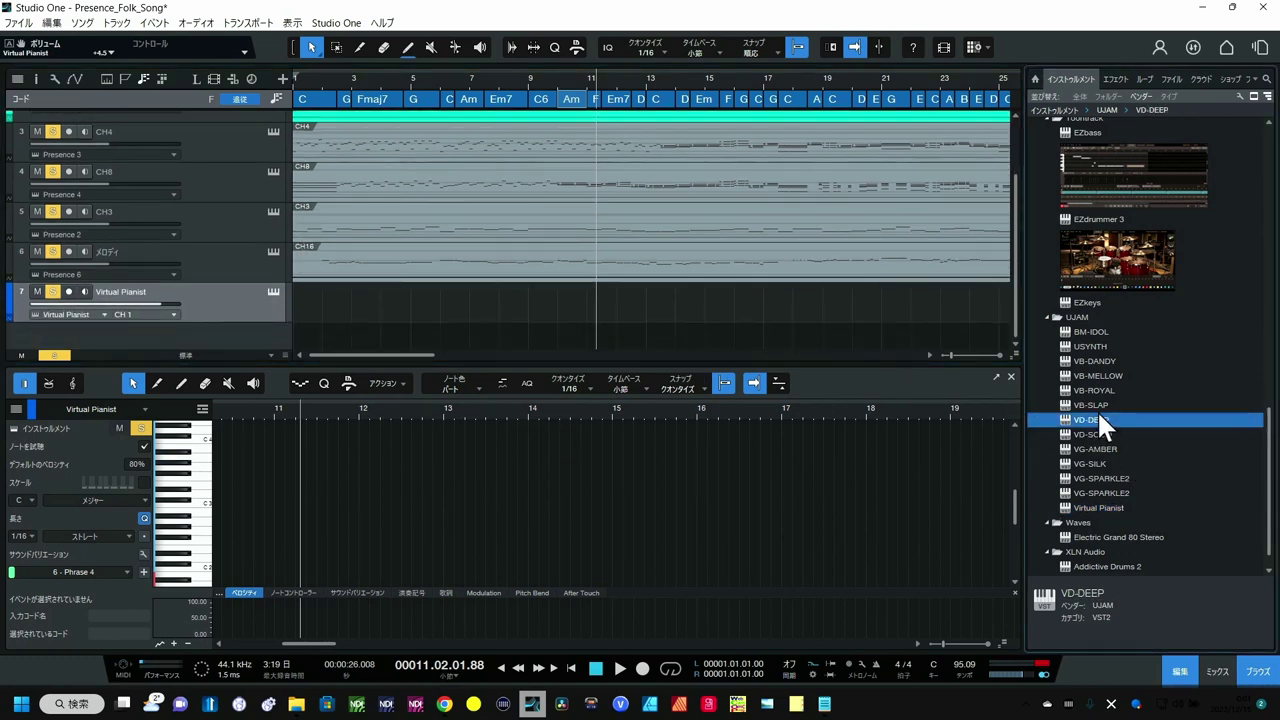
pyautogui.moveTo(1097, 418); pyautogui.dragTo(260, 332)
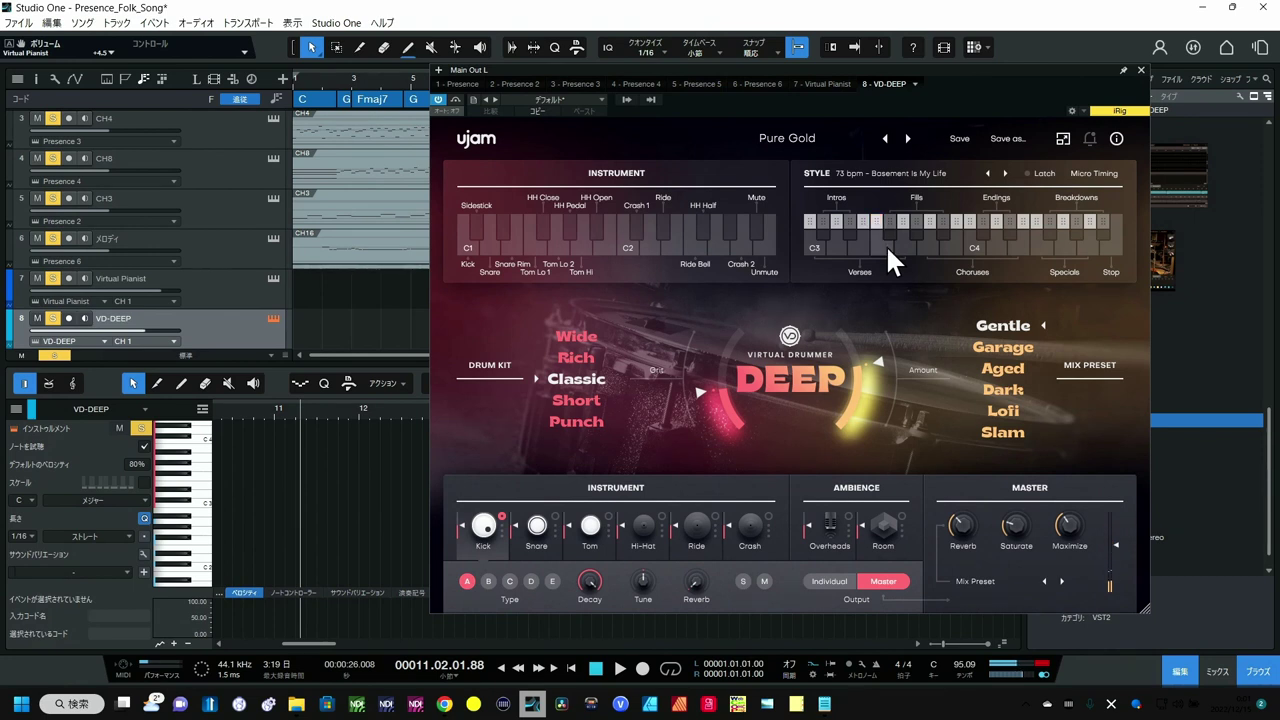
pyautogui.moveTo(815, 64); pyautogui.dragTo(945, 76)
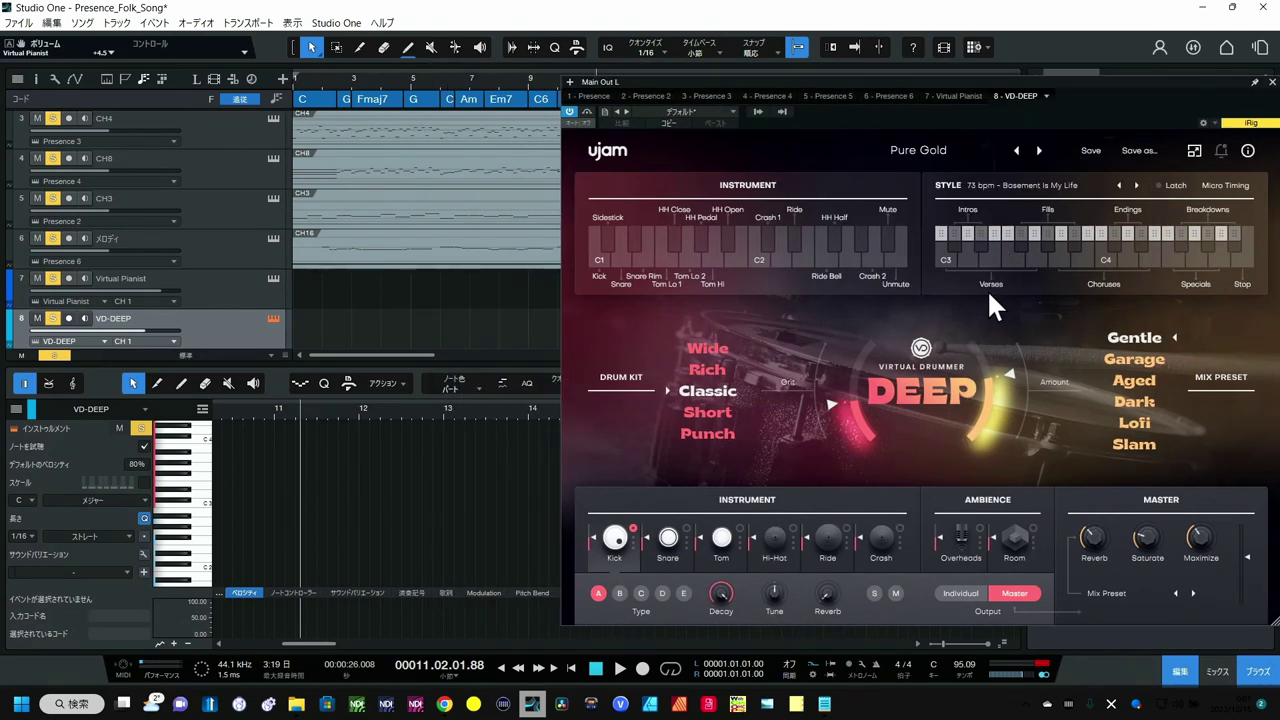
pyautogui.moveTo(1002, 232); pyautogui.dragTo(318, 333)
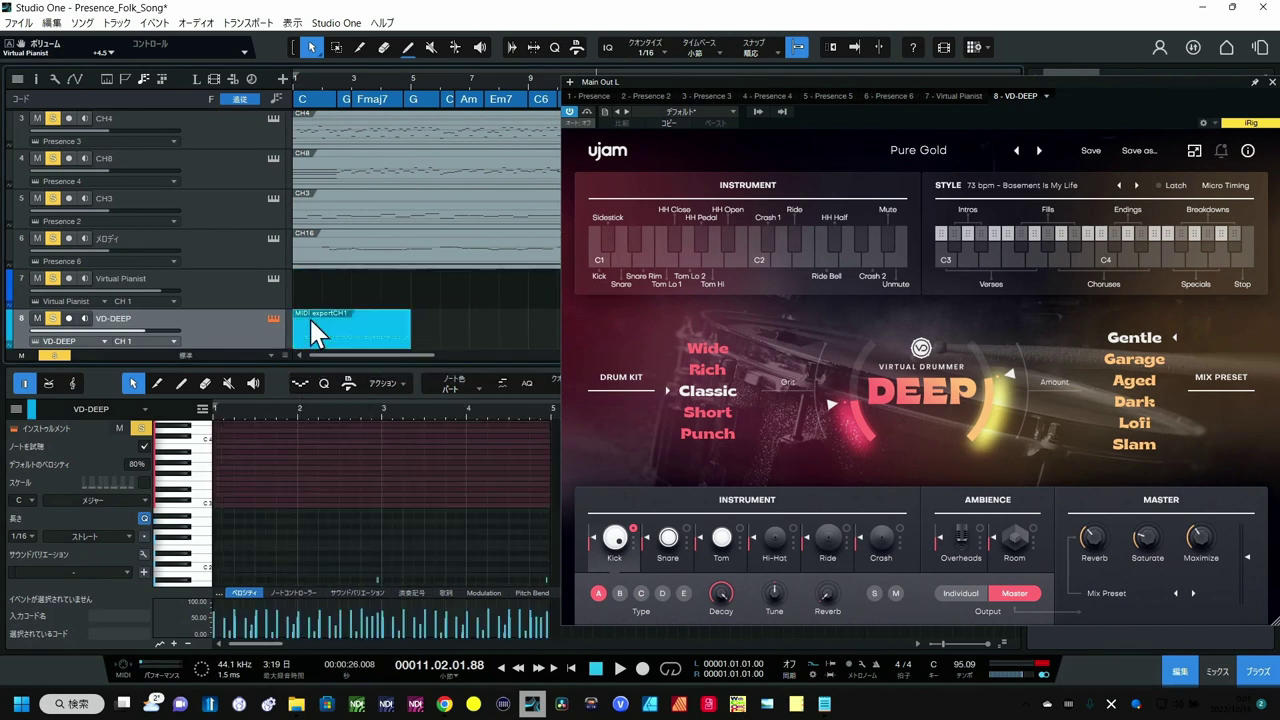
# Move the drum pattern on the VD-DEEP track from bar 1 so that it starts at bar 2
pyautogui.press('w')
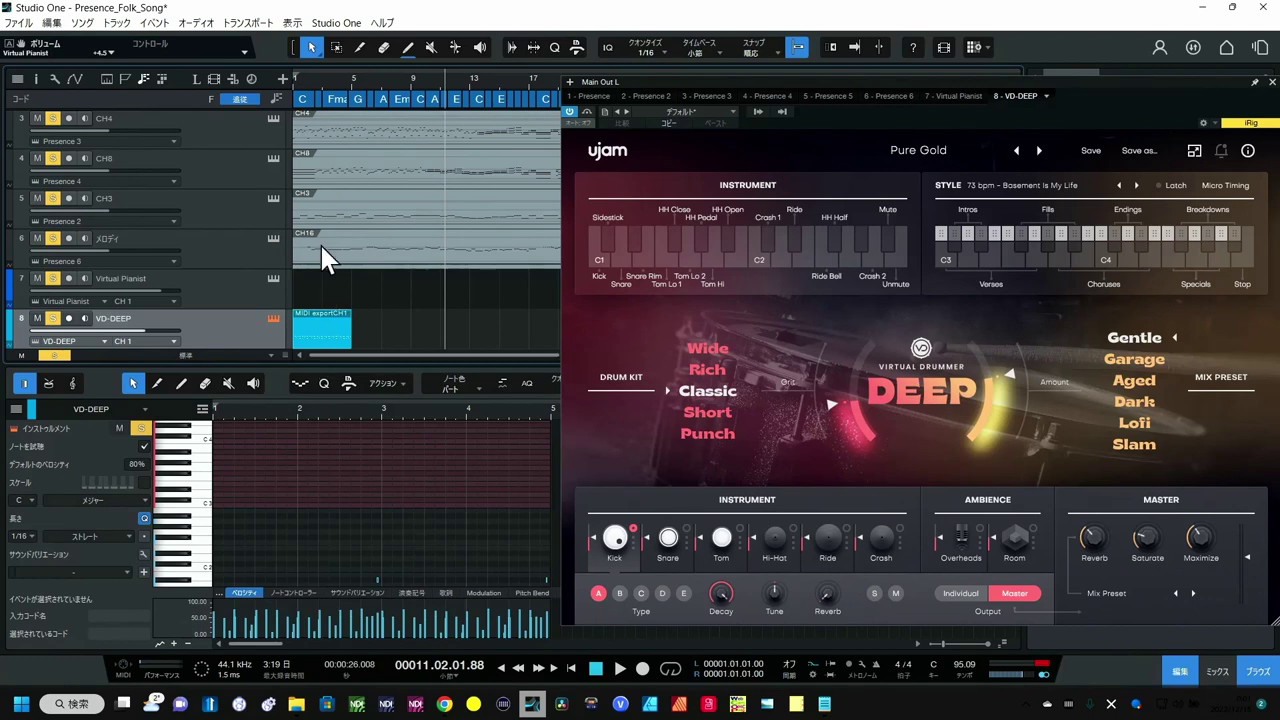
pyautogui.moveTo(309, 90); pyautogui.dragTo(340, 113)
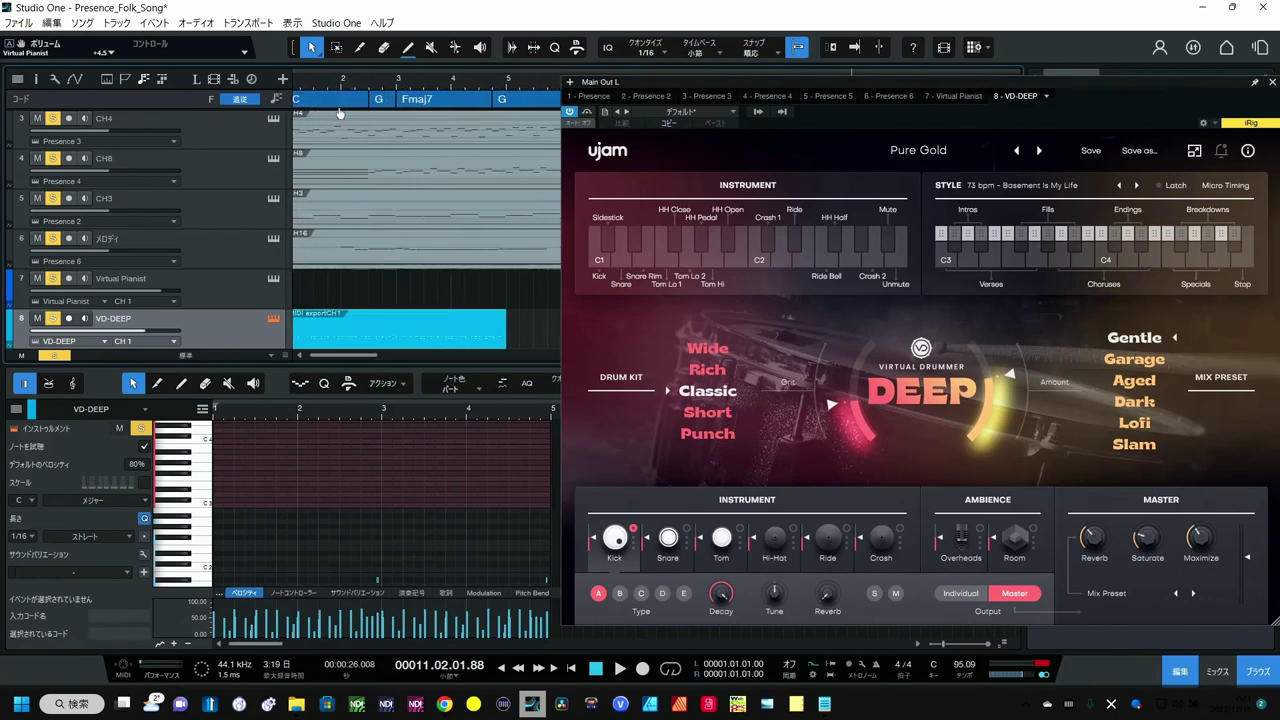
pyautogui.moveTo(337, 310); pyautogui.dragTo(384, 323)
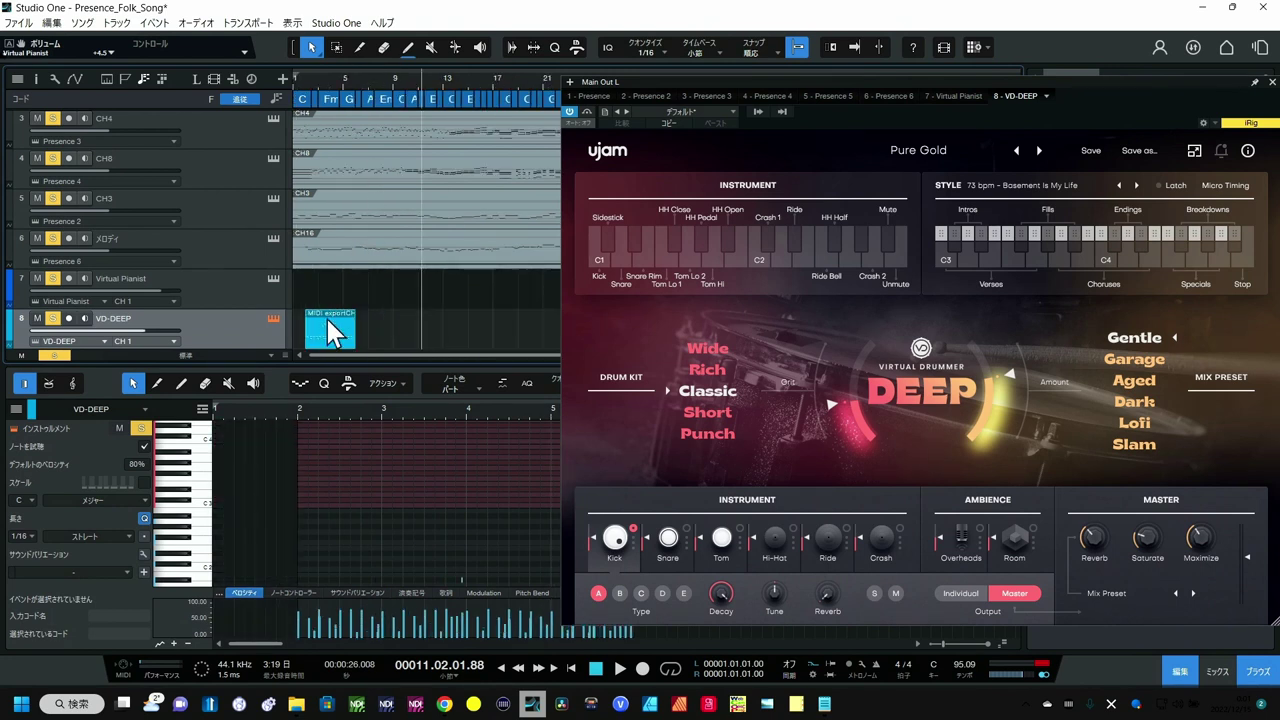
# Close the VD-DEEP instrument window and duplicate the drum pattern five times in a row, filling the track up to bar 26
pyautogui.click(1272, 82)
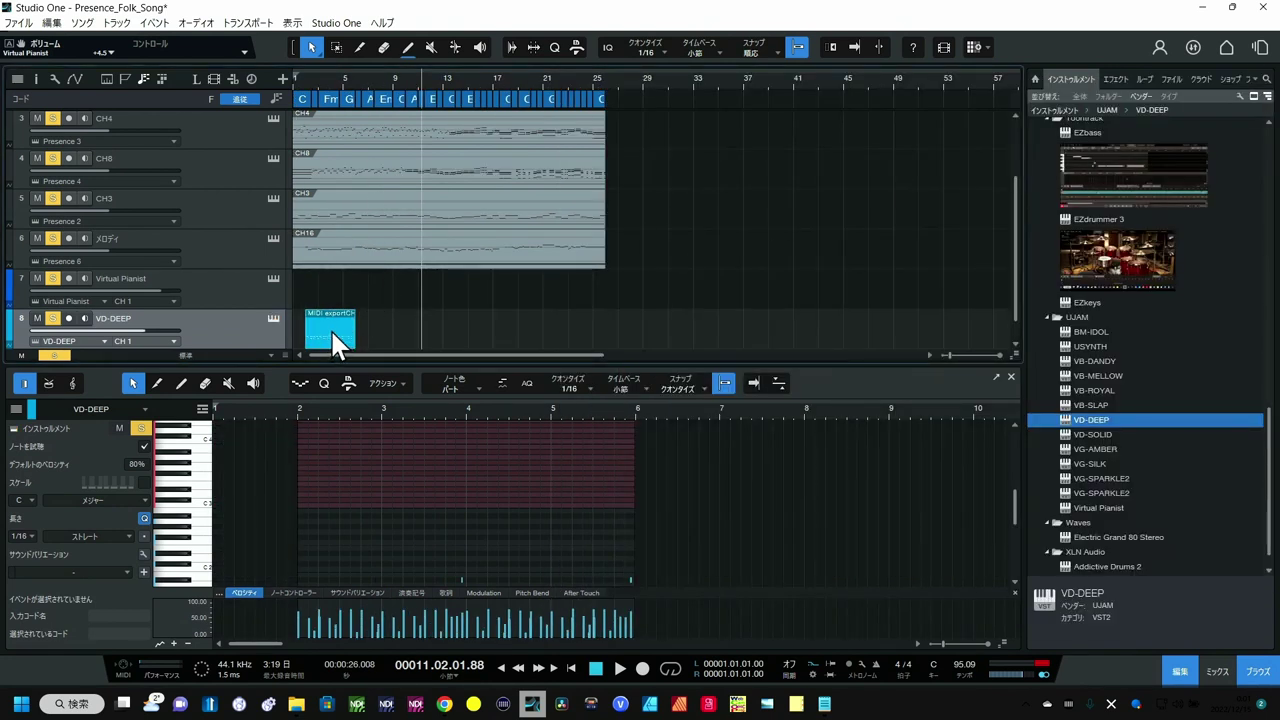
pyautogui.press('d')
pyautogui.press('d')
pyautogui.press('d')
pyautogui.press('d')
pyautogui.press('d')
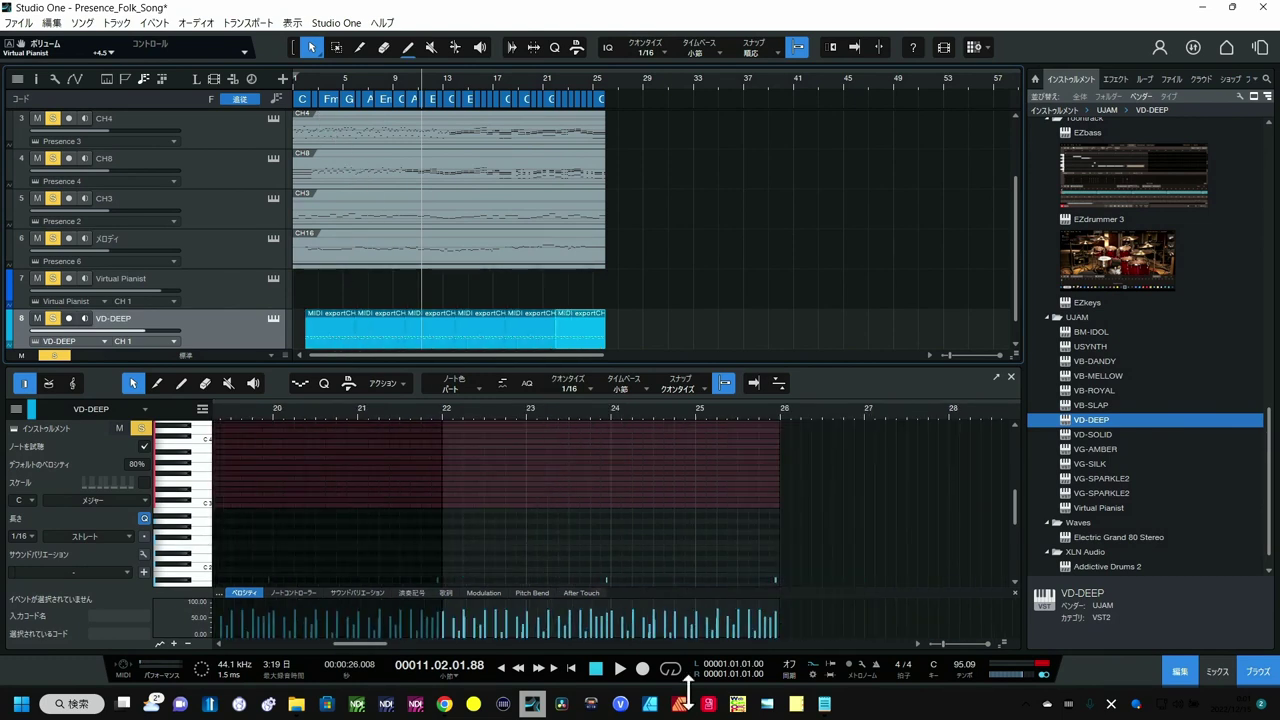
# Show the mixer and play the whole song from the start with the drums, stopping after the end of the arrangement
pyautogui.click(571, 667)
pyautogui.press('F3')
pyautogui.click(620, 668)
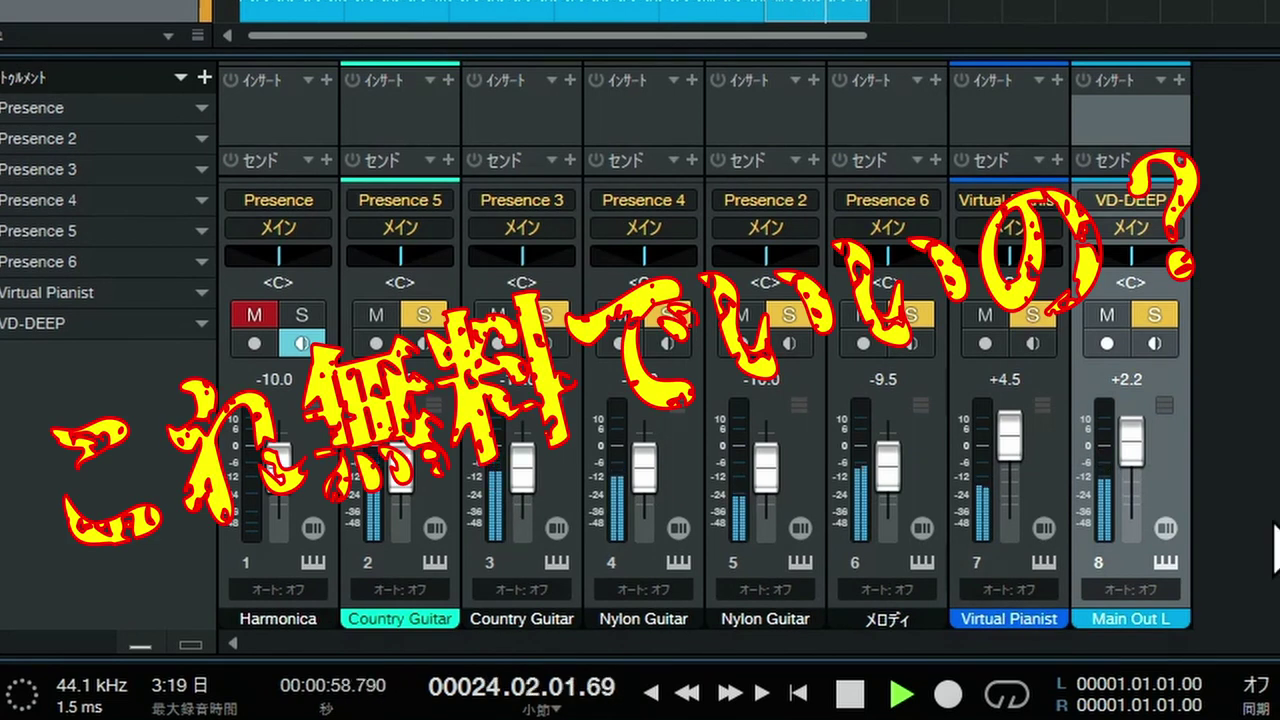
pyautogui.click(850, 692)
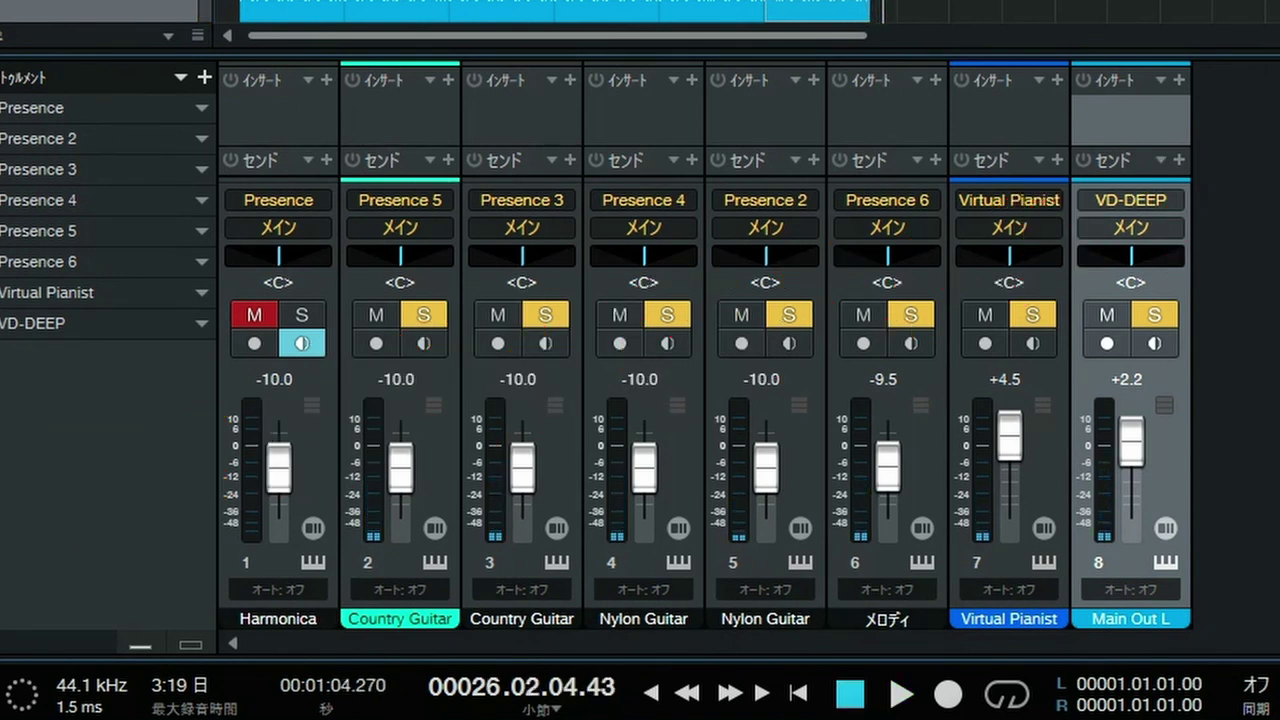